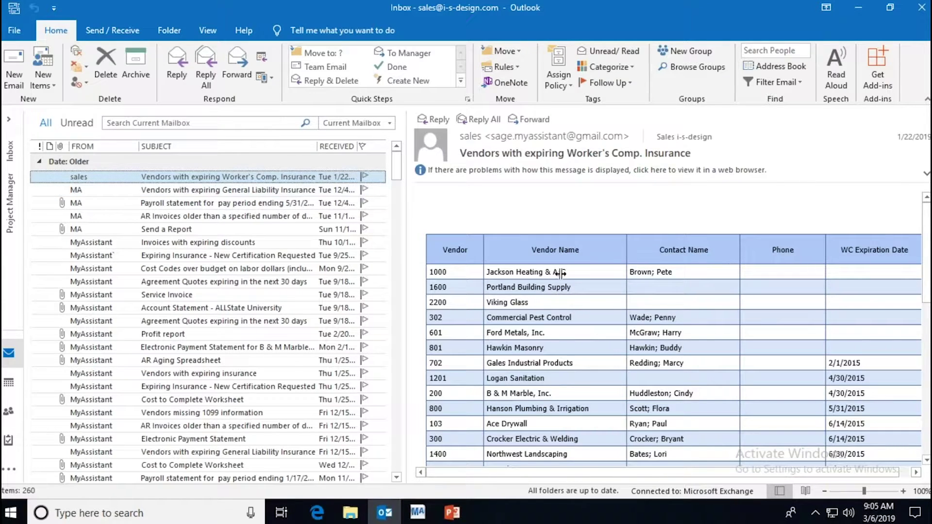
Step: Widen Outlook's reading pane and open the Payroll statement email's PDF attachment
left_click_drag(405, 240, 384, 240)
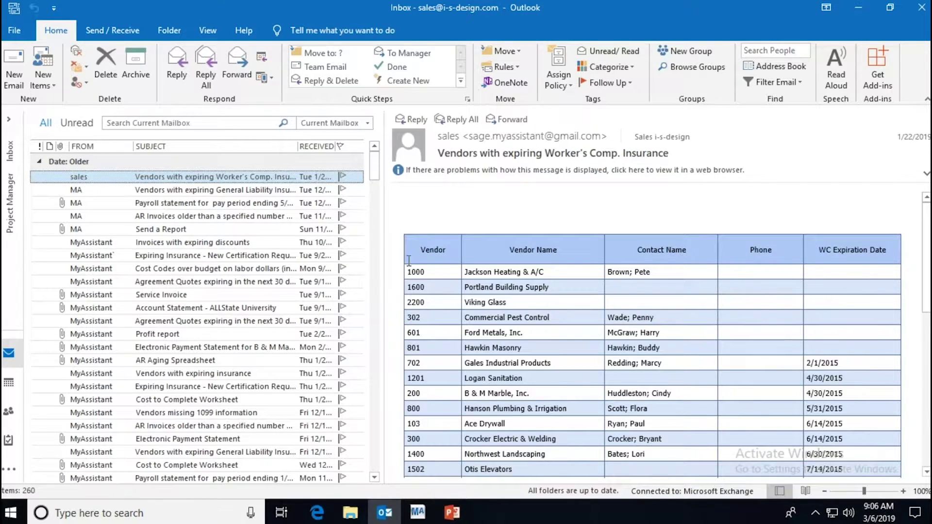
left_click(297, 192)
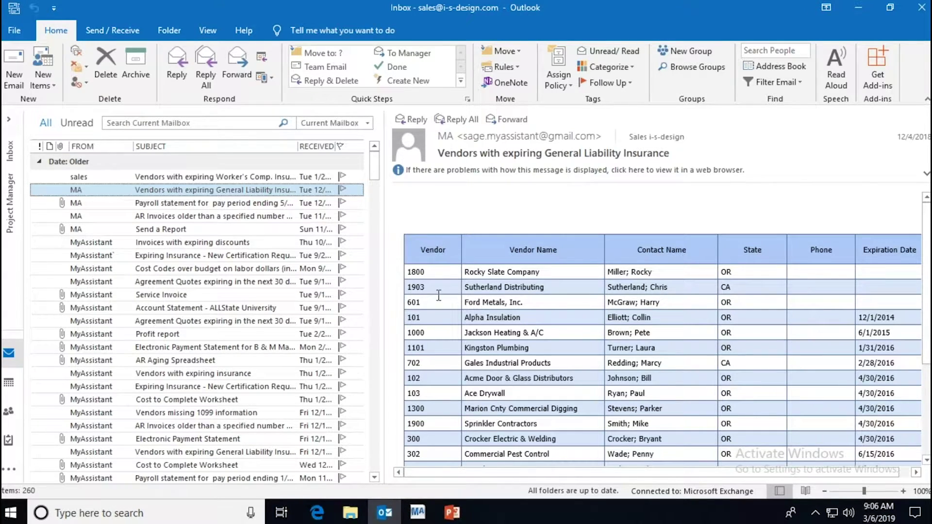
left_click(286, 206)
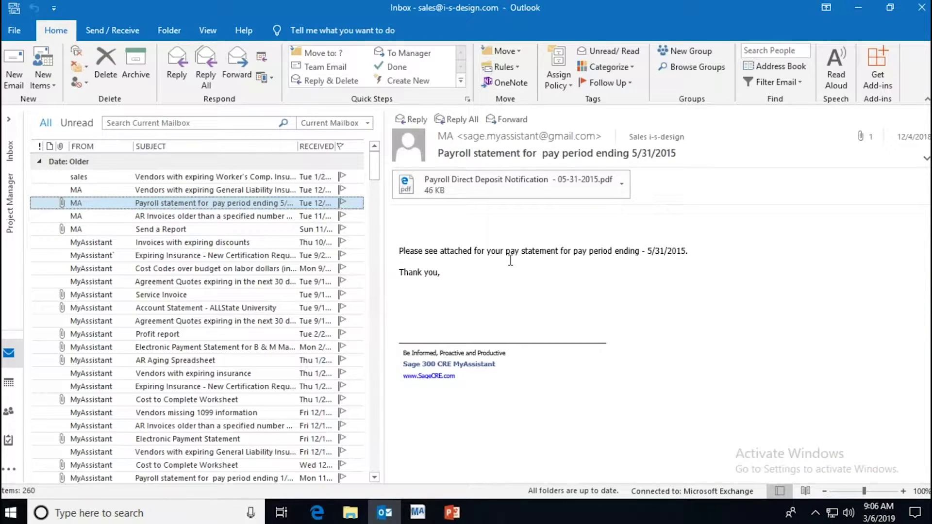
double_click(458, 194)
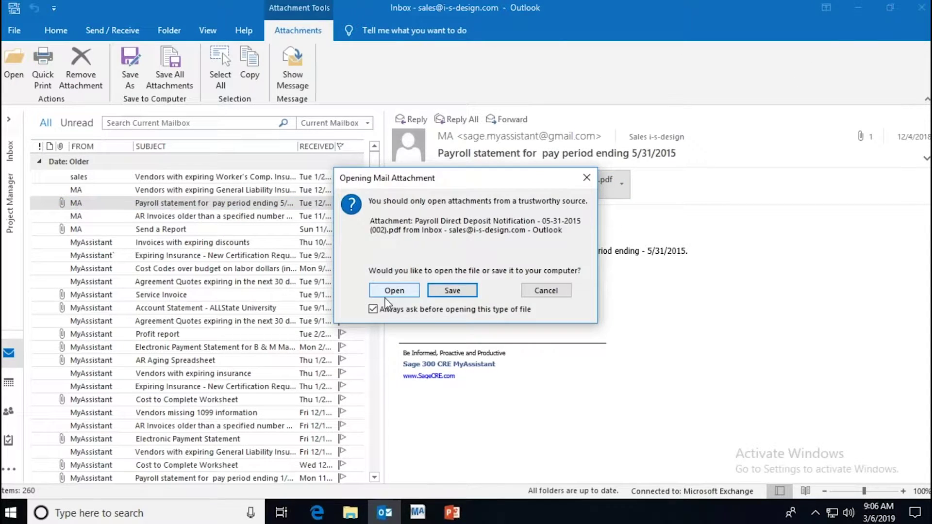
left_click(394, 290)
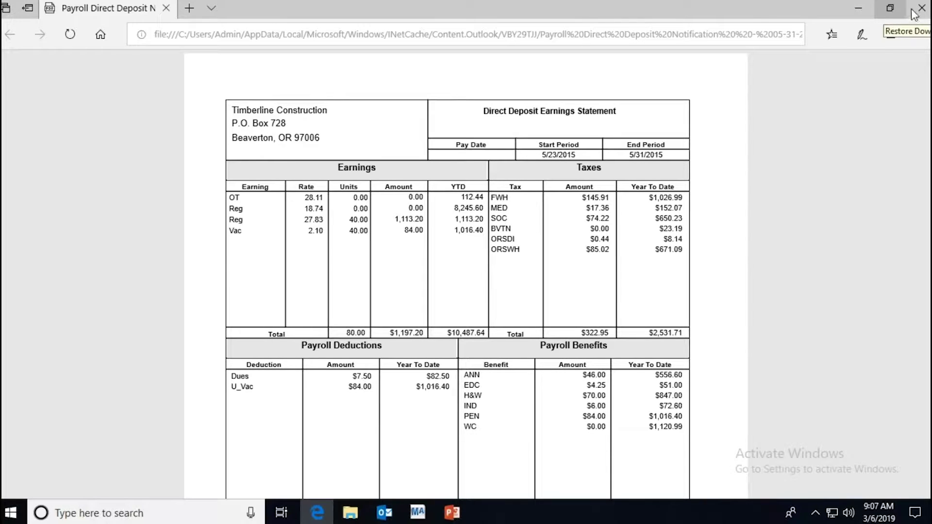
Step: Close the payroll PDF and open Abode Doc.pdf from the Send a Report email
left_click(895, 19)
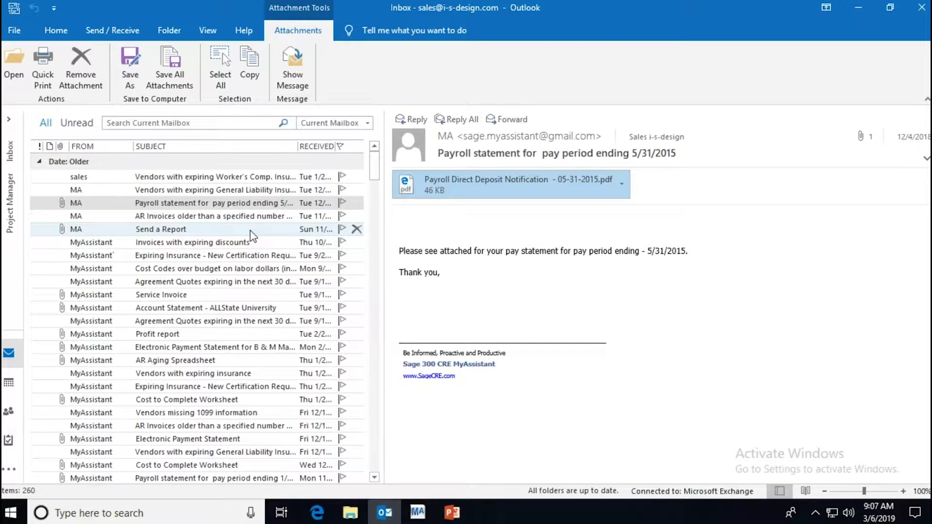
left_click(248, 218)
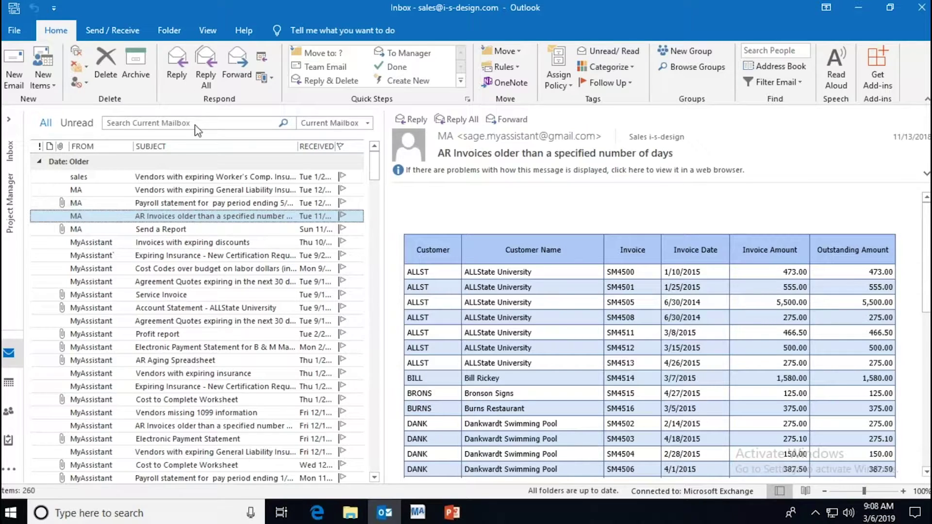
left_click(170, 231)
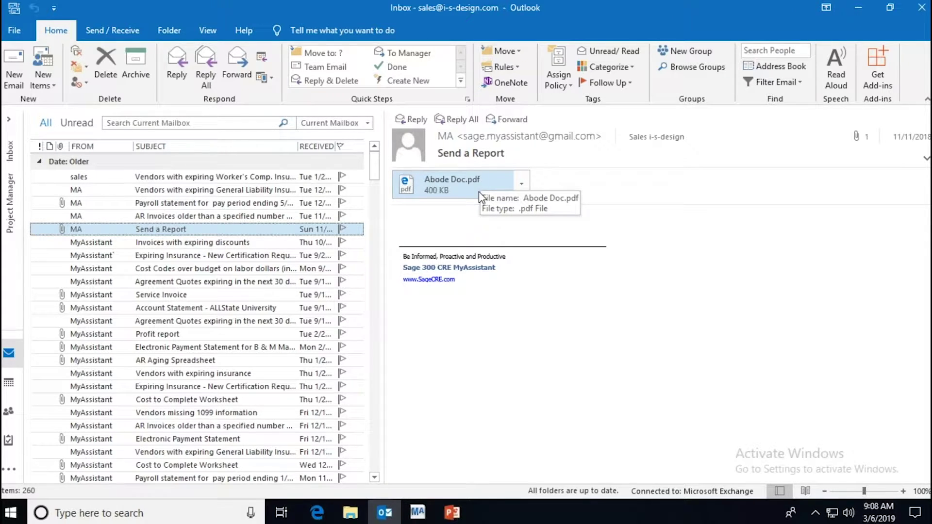
left_click(479, 191)
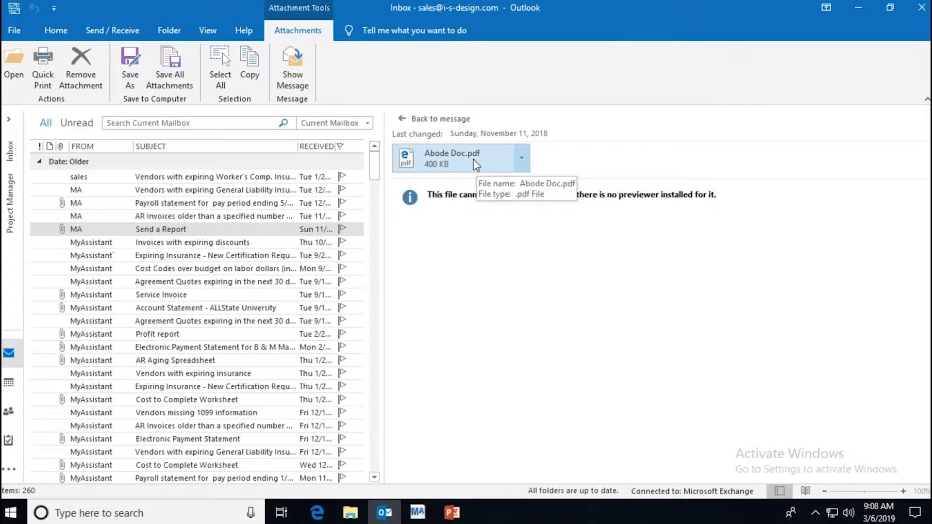
double_click(475, 165)
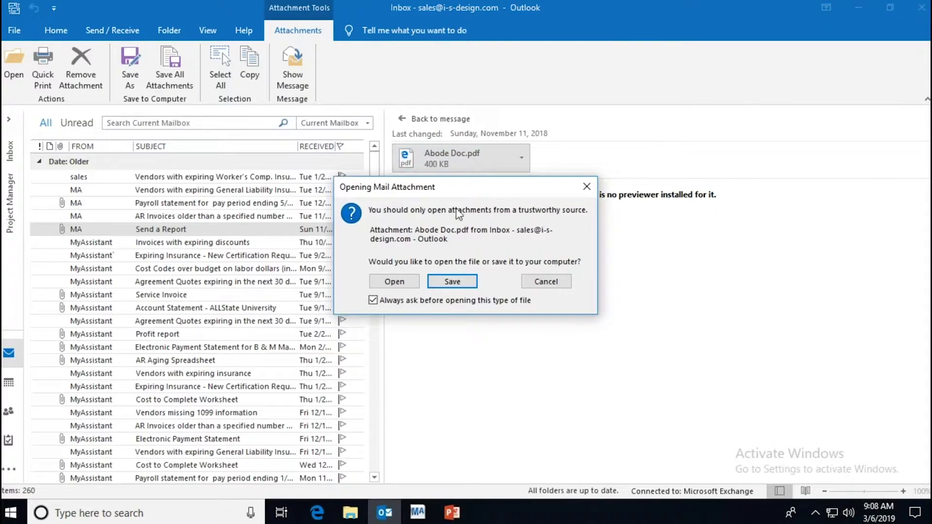
left_click(452, 281)
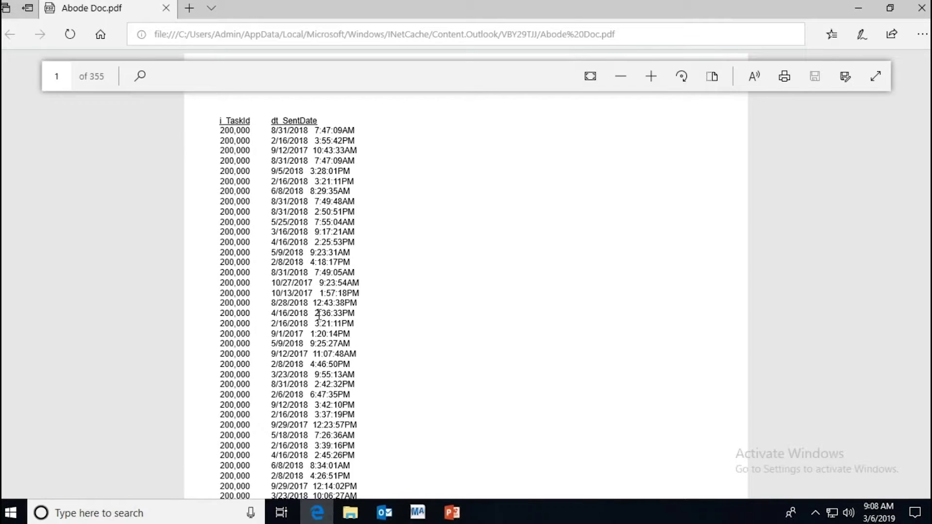
Step: Close the 355-page Abode Doc.pdf task list in Edge after reviewing it
left_click(921, 8)
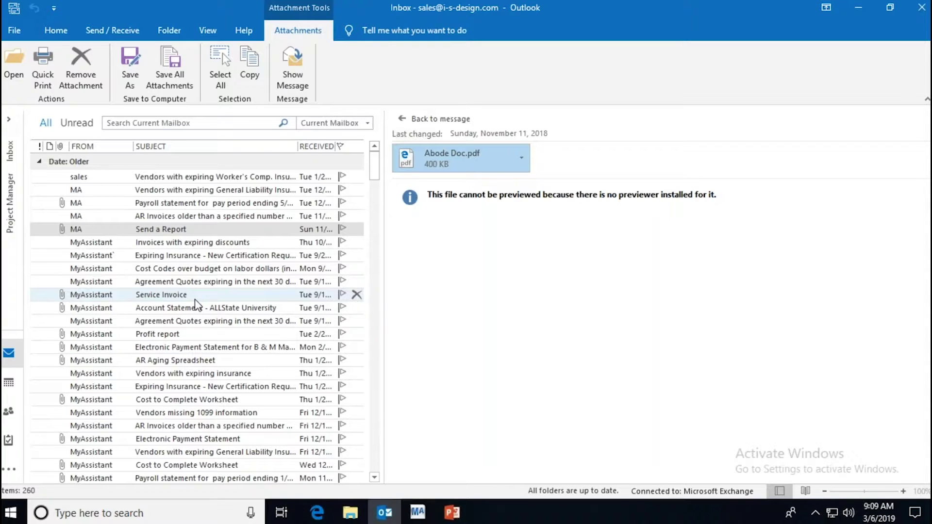
Step: Open Invoice.pdf (invoice 4500) from the Service Invoice email in Edge
left_click(261, 259)
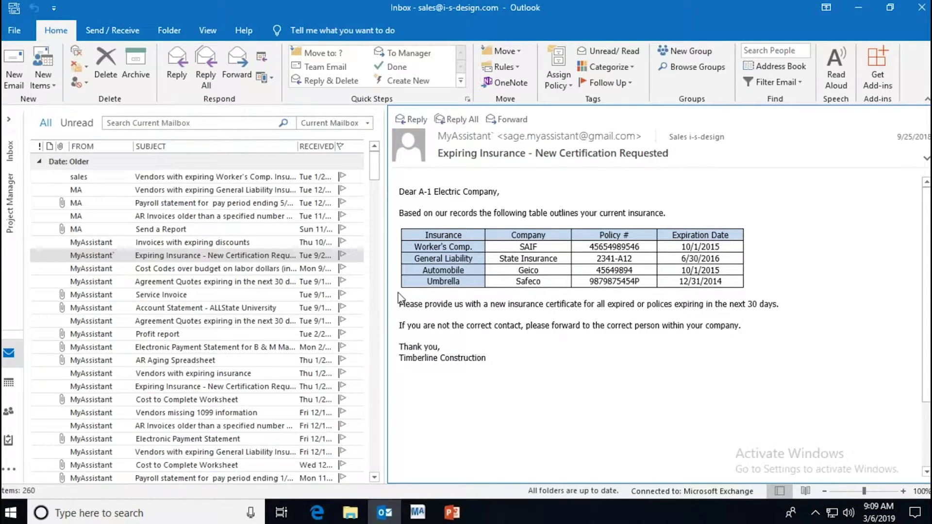
left_click(227, 297)
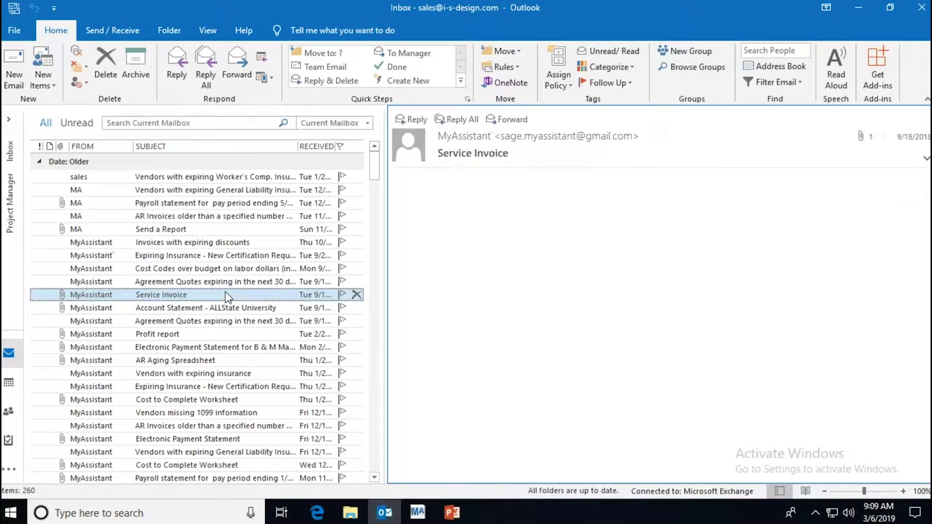
double_click(475, 186)
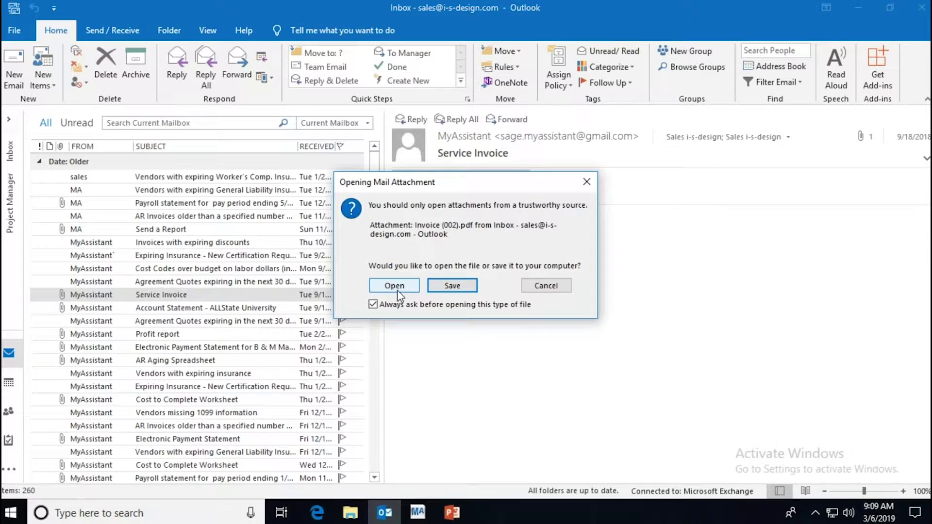
left_click(394, 286)
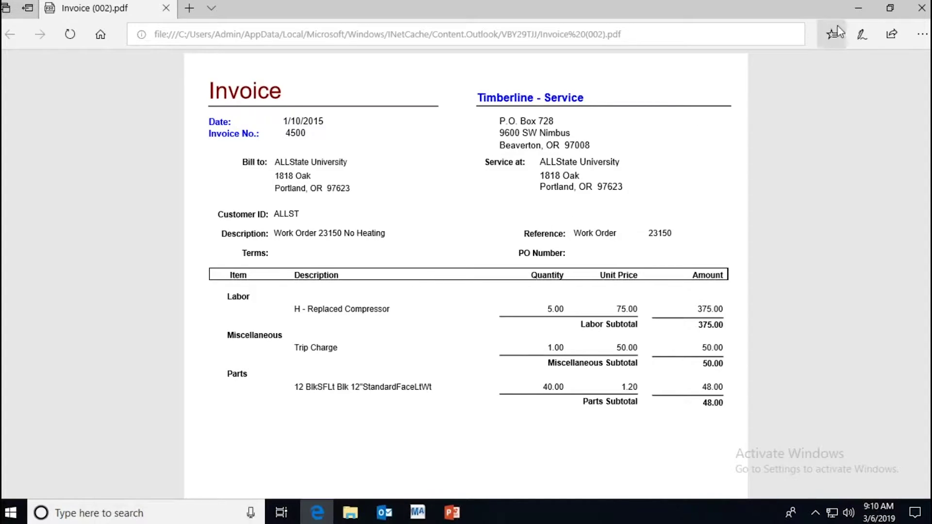
Step: Close the ALLState University invoice 4500 PDF after reviewing it
left_click(921, 8)
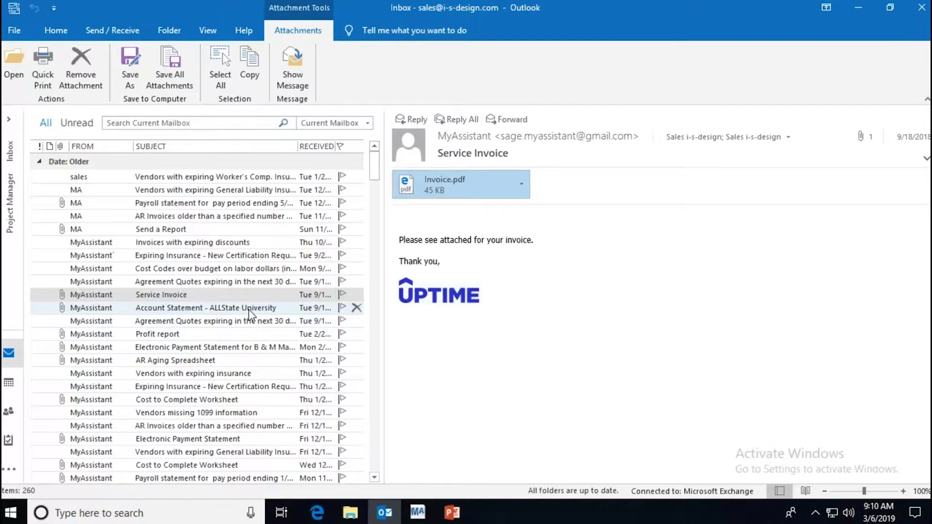
Step: Open AR Aging by Job.xlsx from the AR Aging Spreadsheet email in Excel
left_click(245, 339)
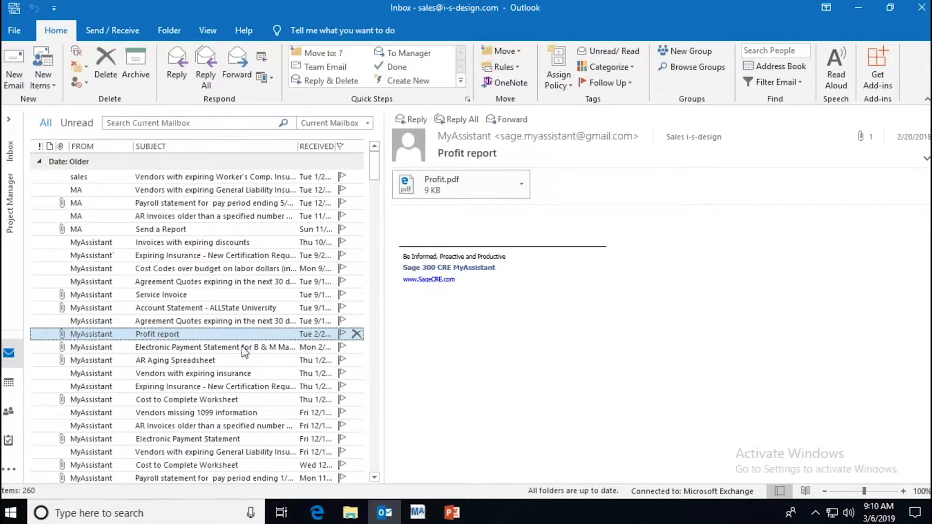
left_click(239, 365)
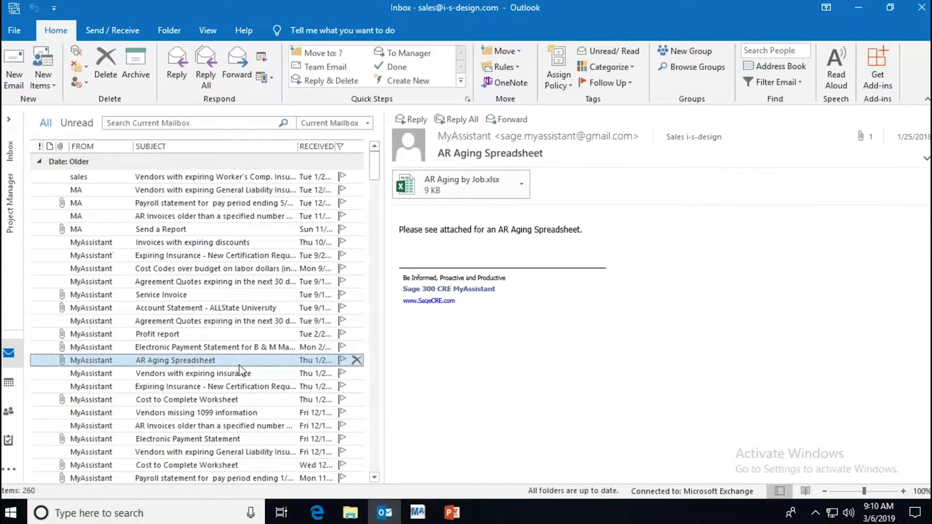
left_click(456, 198)
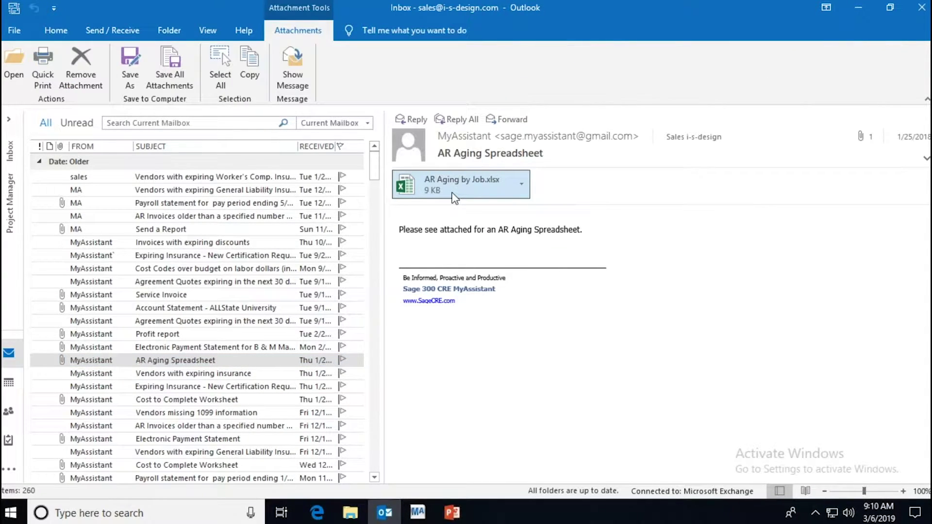
double_click(455, 197)
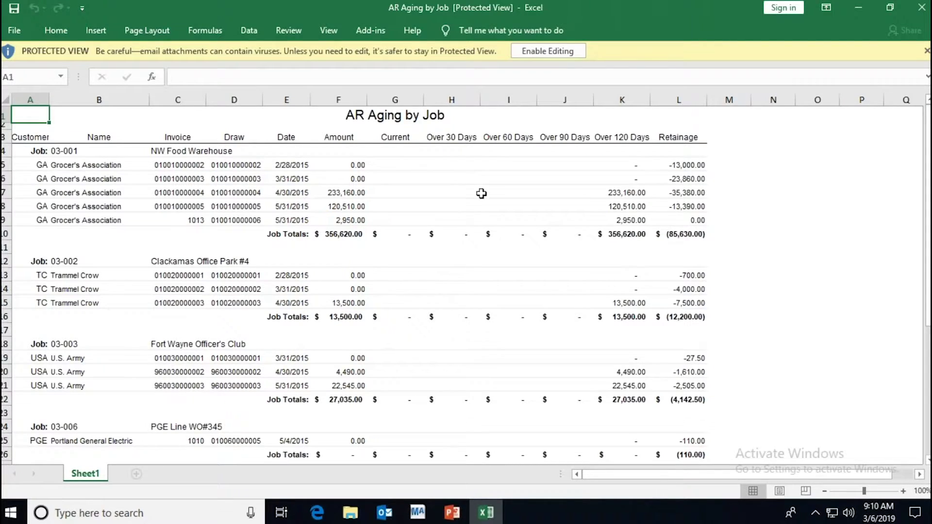
Step: Enable editing on the AR Aging by Job workbook, then close Excel
left_click(565, 57)
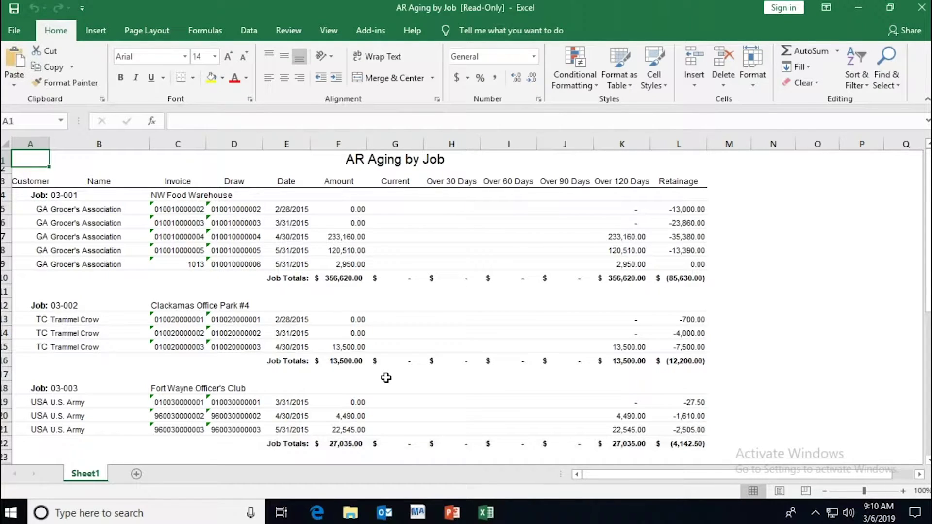
left_click(920, 13)
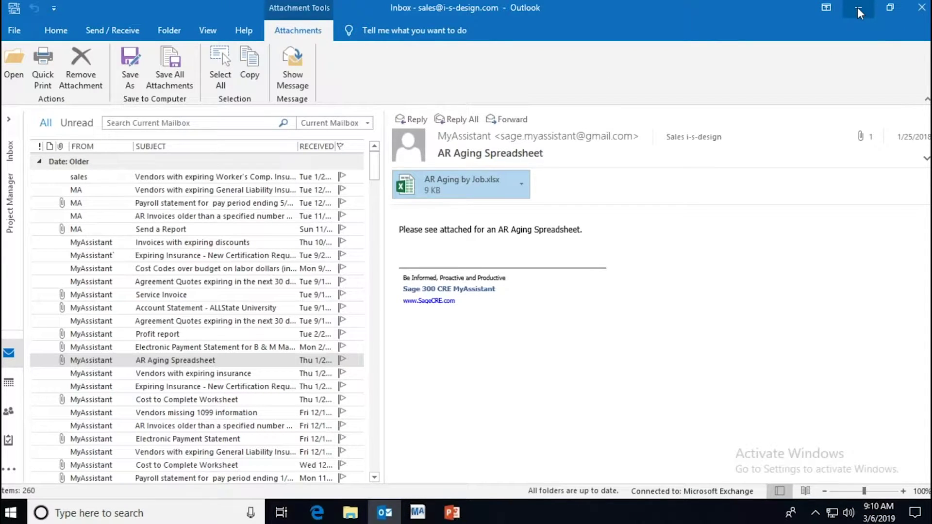
Step: Minimize Outlook and bring up the MyAssistant Designer, moving and enlarging its window
left_click(857, 7)
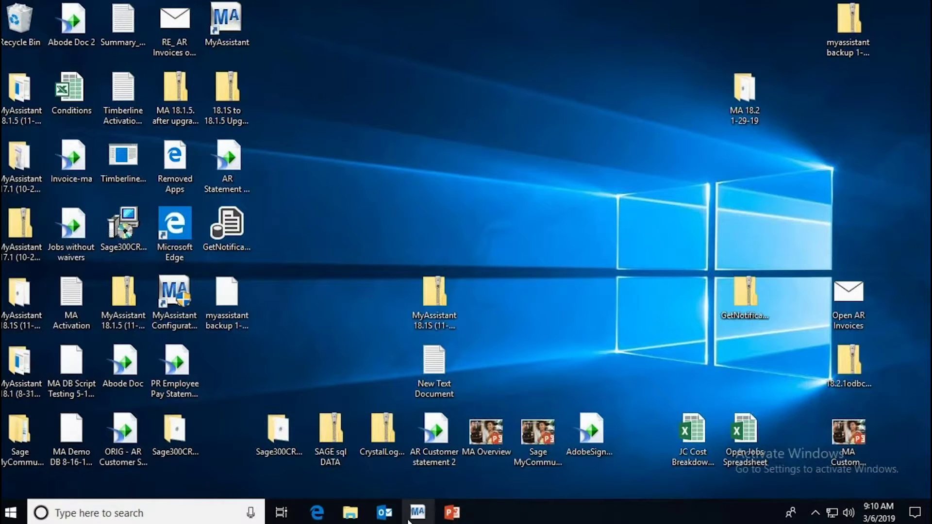
left_click(411, 517)
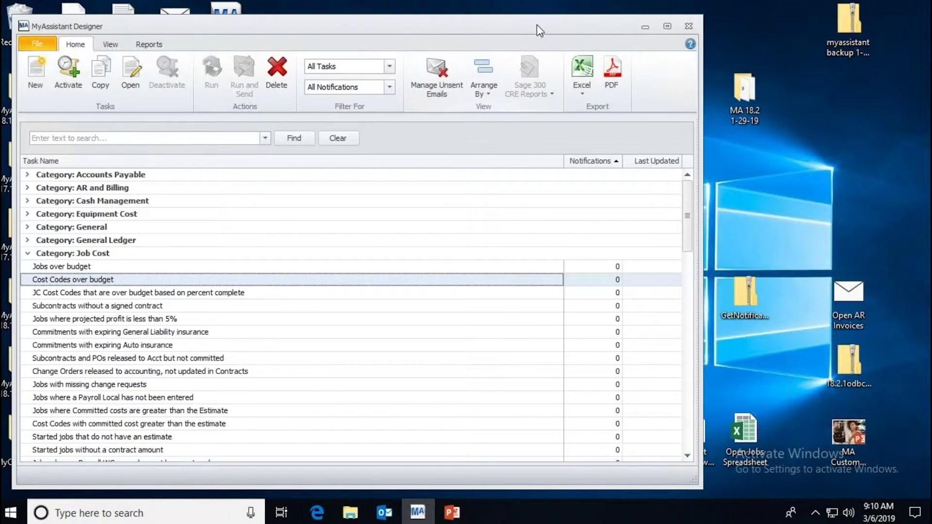
left_click_drag(545, 25, 563, 9)
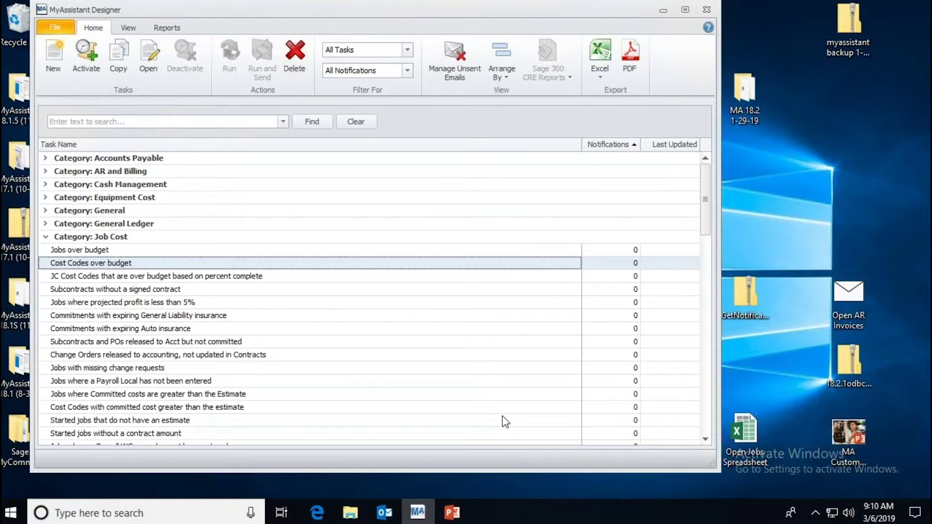
left_click_drag(718, 473, 785, 496)
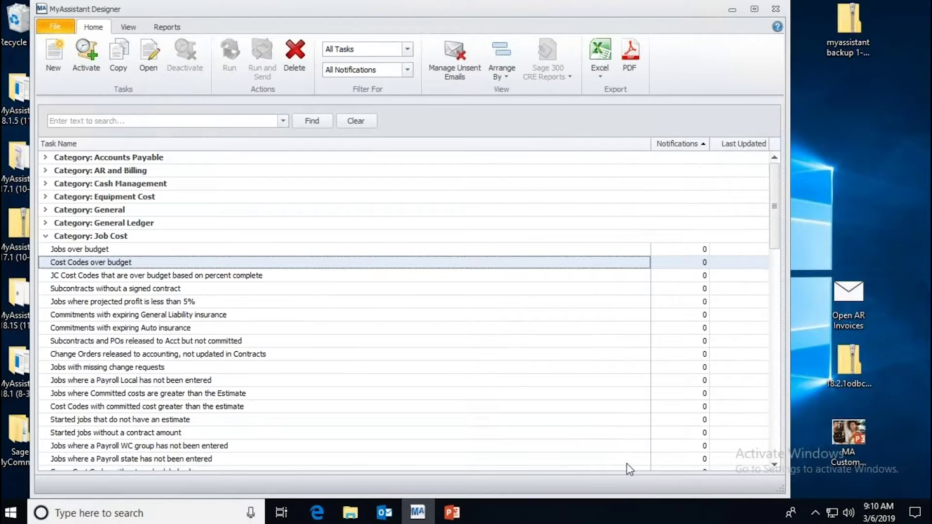
Step: Browse the Jobs over budget and expiring Auto insurance tasks, then search tasks for 'insu'
left_click(99, 254)
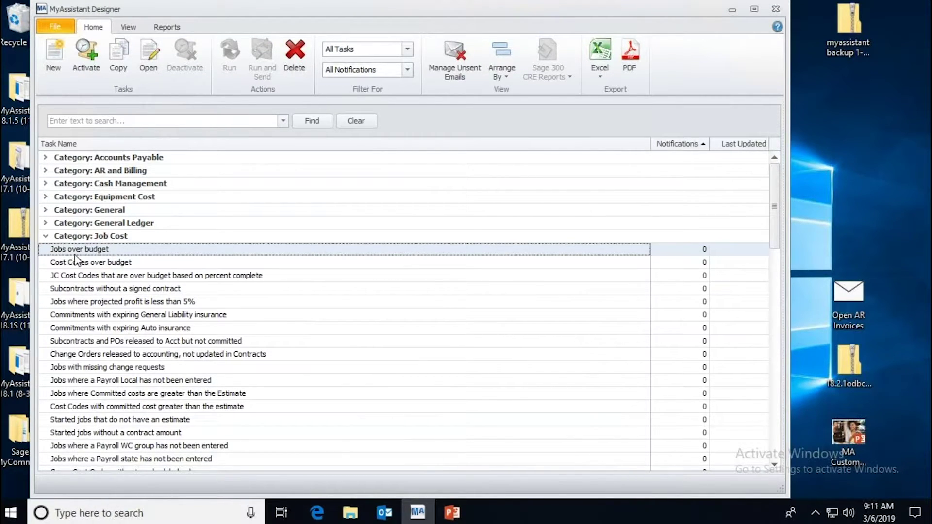
left_click(102, 331)
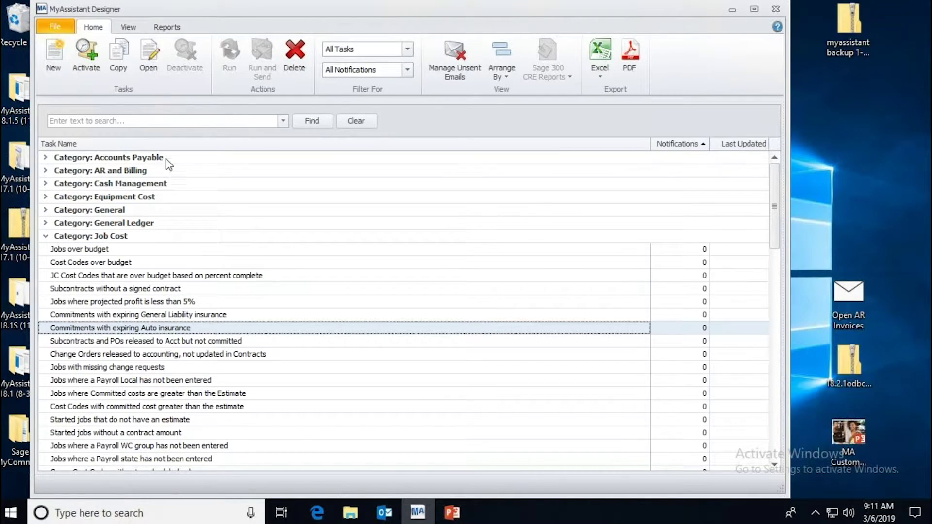
left_click(44, 237)
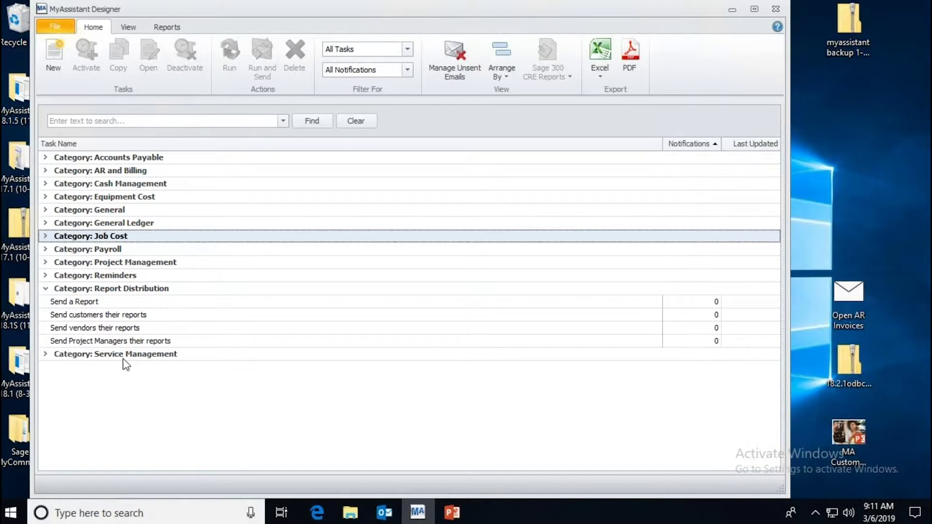
left_click(151, 120)
type("insu")
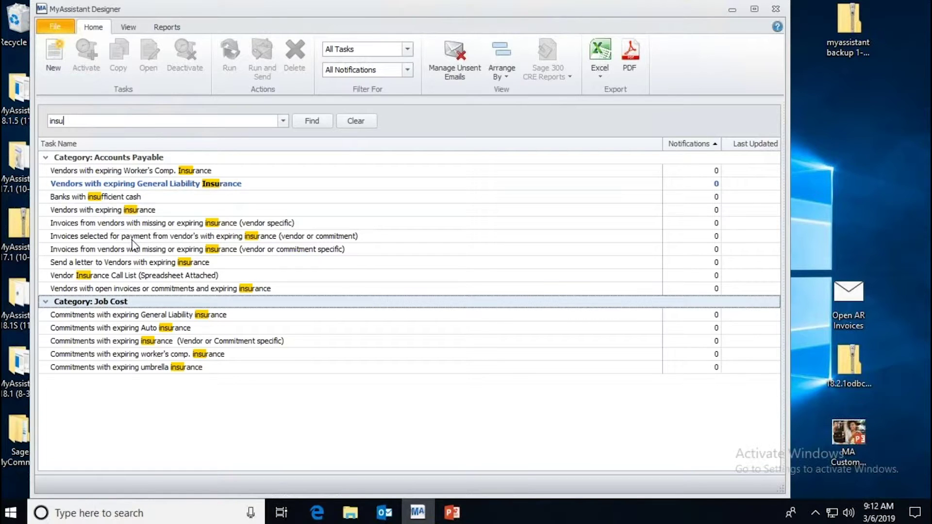
Step: Activate the Vendors with expiring Worker's Comp. Insurance task from the Home ribbon
left_click(146, 169)
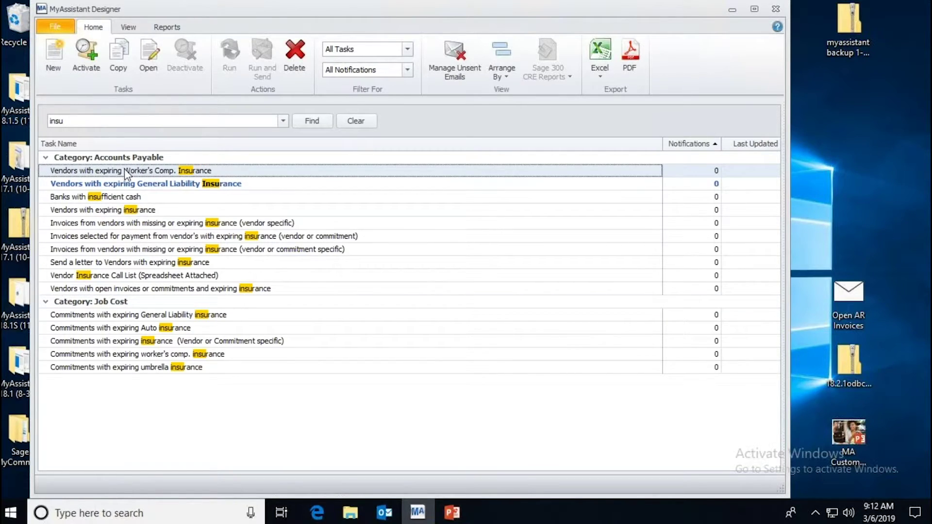
left_click(86, 53)
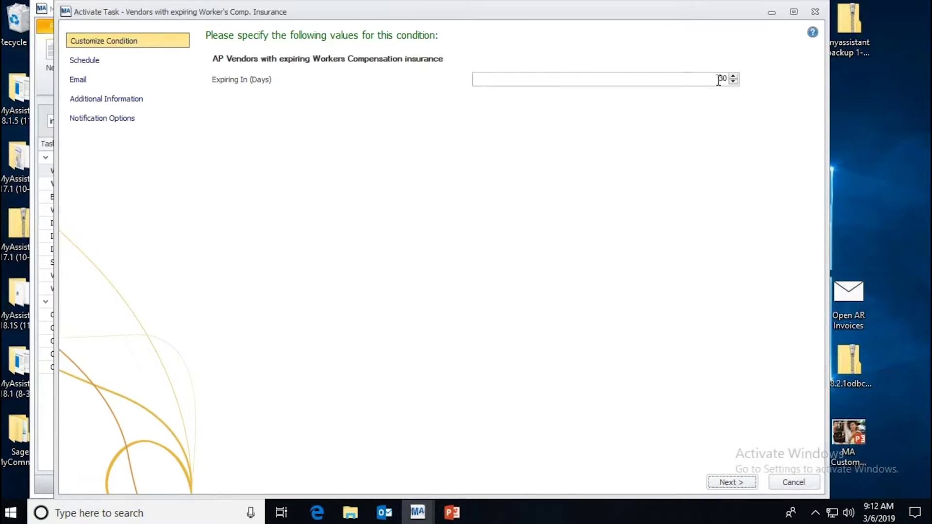
Step: Raise Expiring In to 35 days and continue to the Schedule step
left_click(733, 76)
left_click(733, 76)
left_click(733, 76)
left_click(733, 77)
left_click(733, 76)
left_click(735, 483)
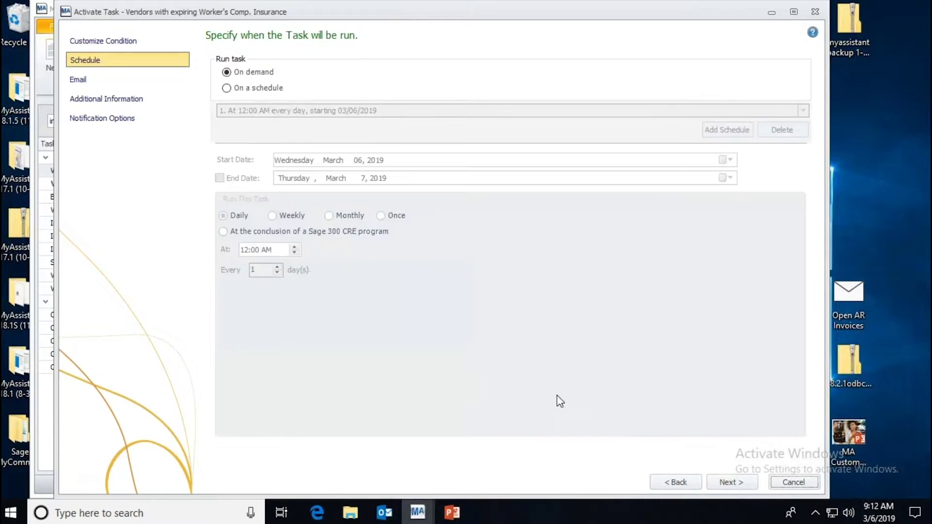
Step: Run the task on a schedule, trying Weekly and Monthly before settling on Daily at 12:00 AM
left_click(228, 88)
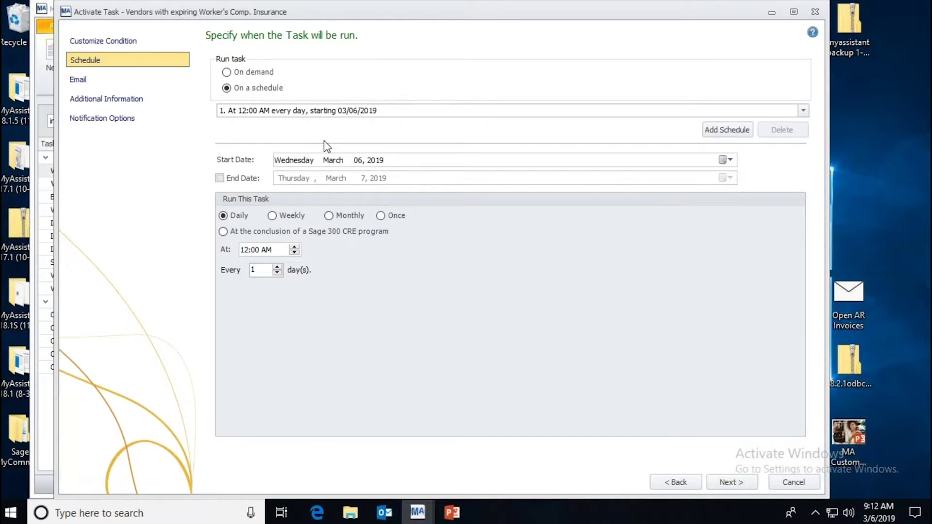
left_click(295, 217)
left_click(346, 221)
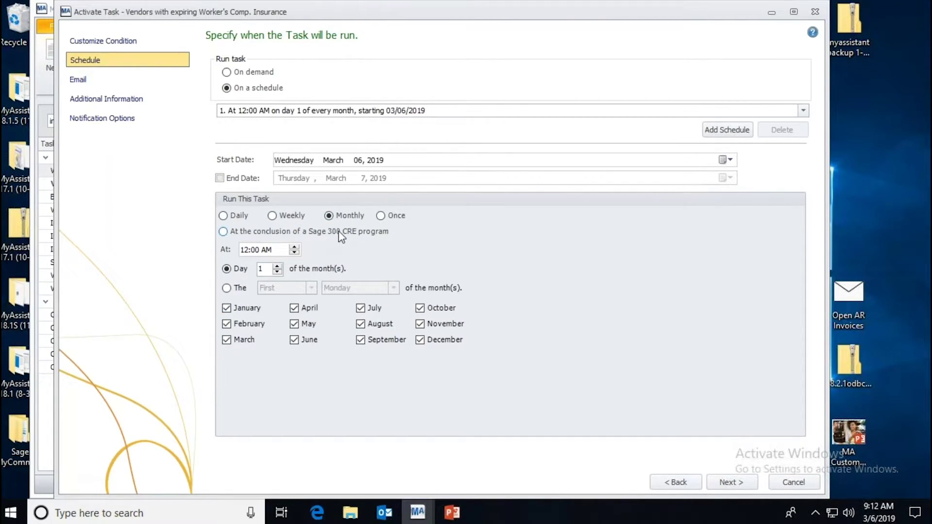
left_click(223, 216)
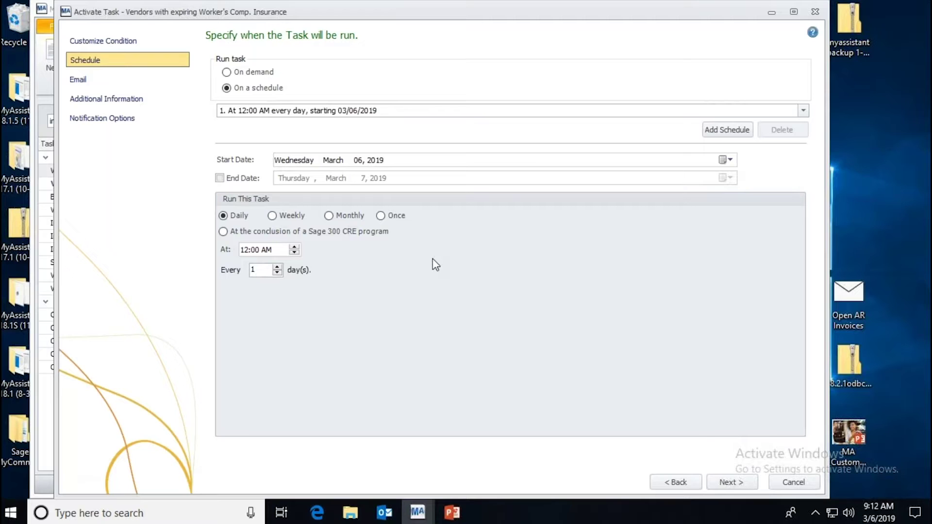
left_click(731, 483)
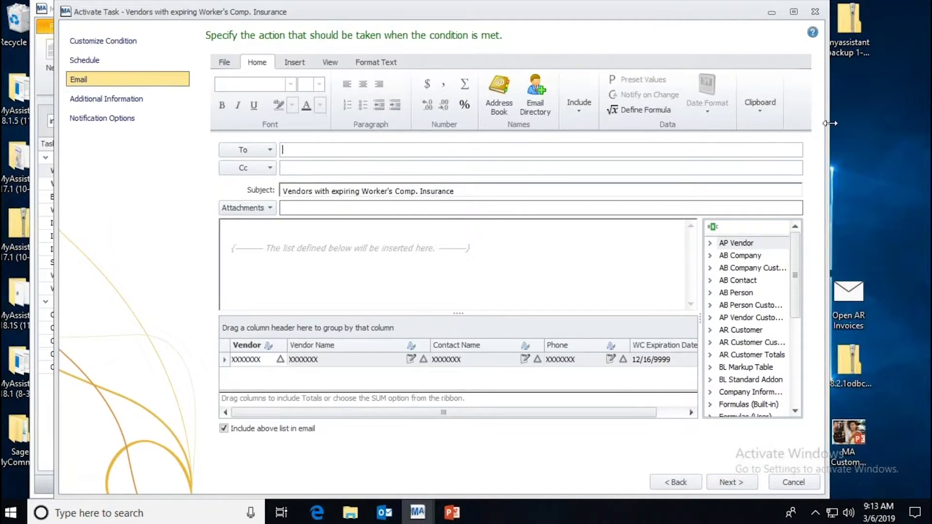
Step: Widen the task window, enter the recipient's e-mail address in To, and bring Outlook forward
left_click_drag(829, 123, 881, 124)
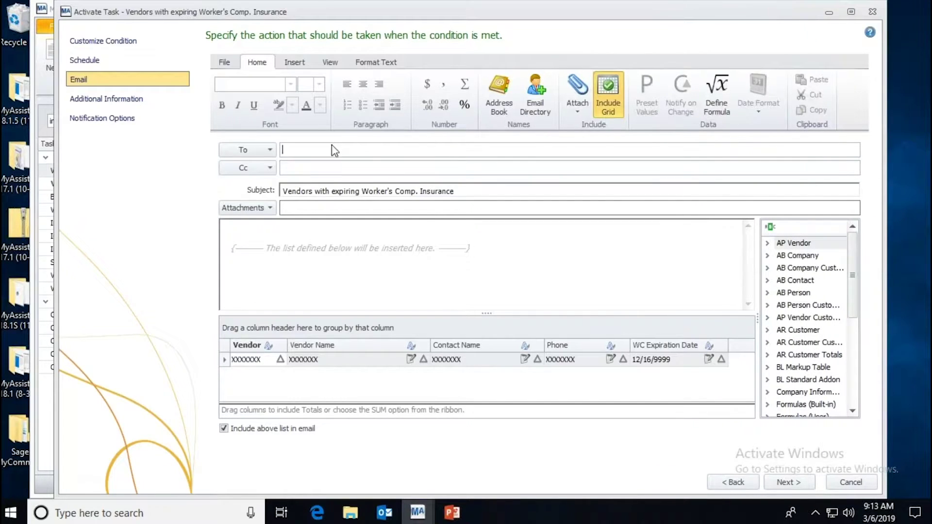
left_click(385, 513)
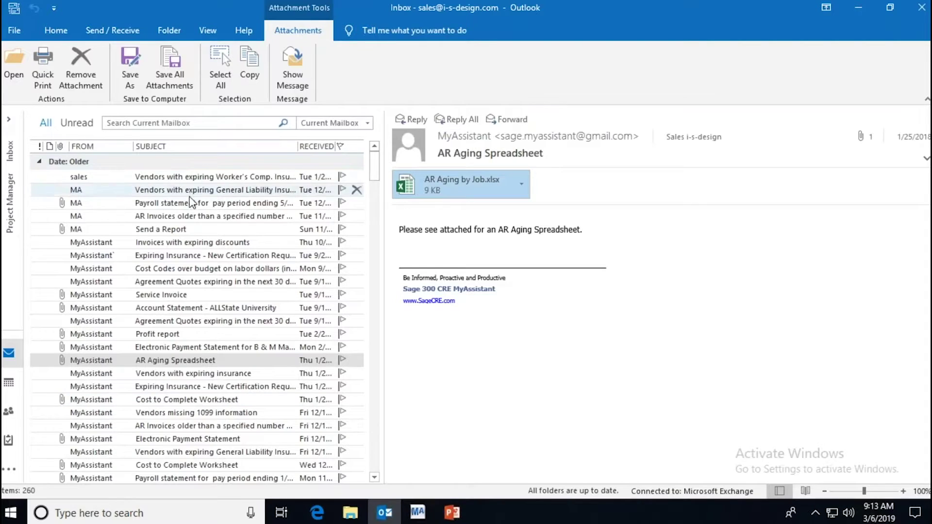
Step: Preview the top 'Vendors with expiring Worker's Comp. Insurance' message in the Outlook inbox
left_click(209, 177)
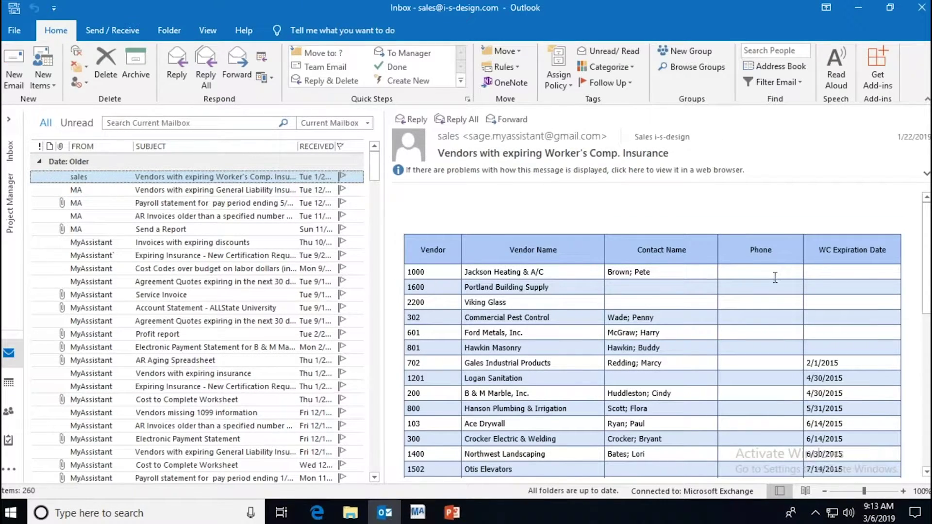
Step: Search the field list for 'con' and add Contact 1 Email Address as a grid column
left_click(863, 10)
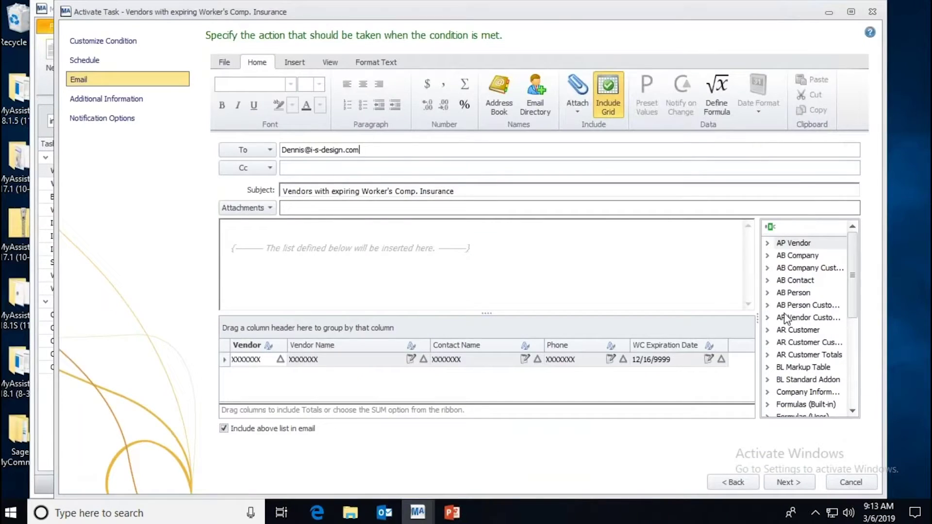
left_click_drag(758, 316, 696, 309)
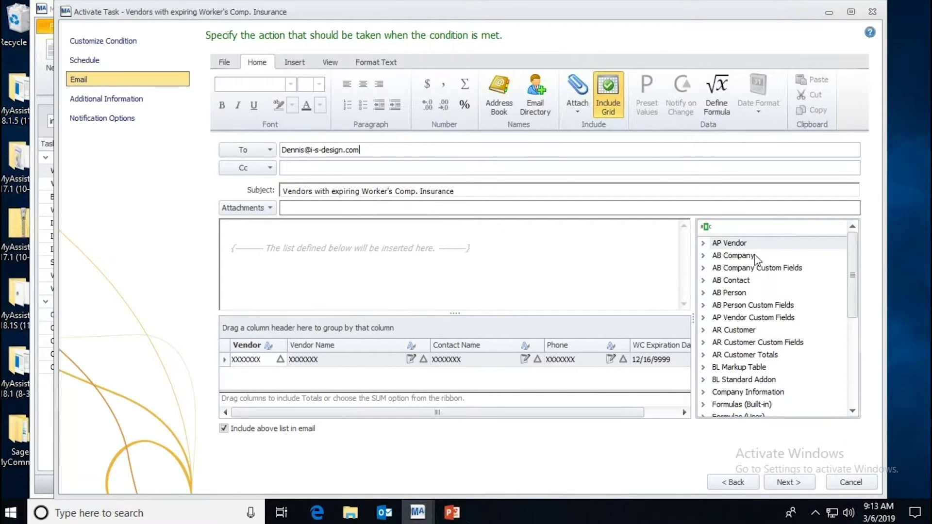
left_click(738, 224)
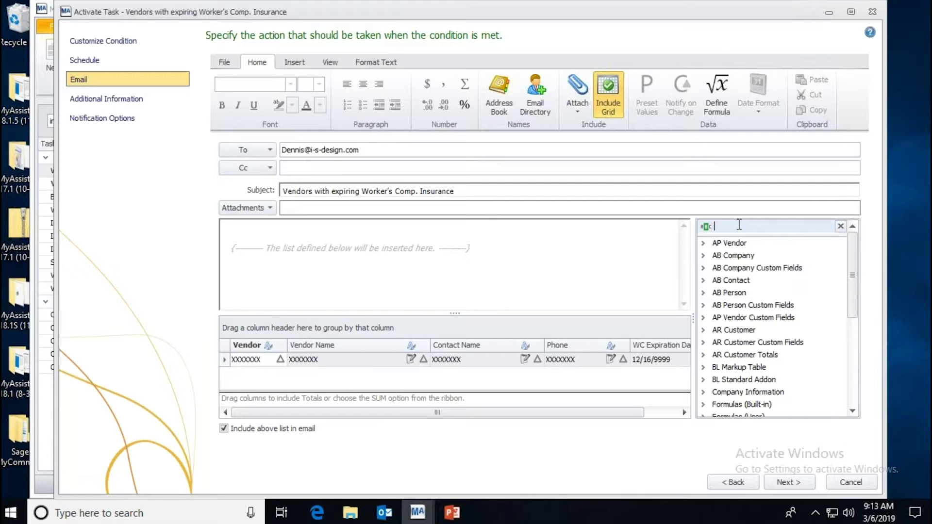
type("con")
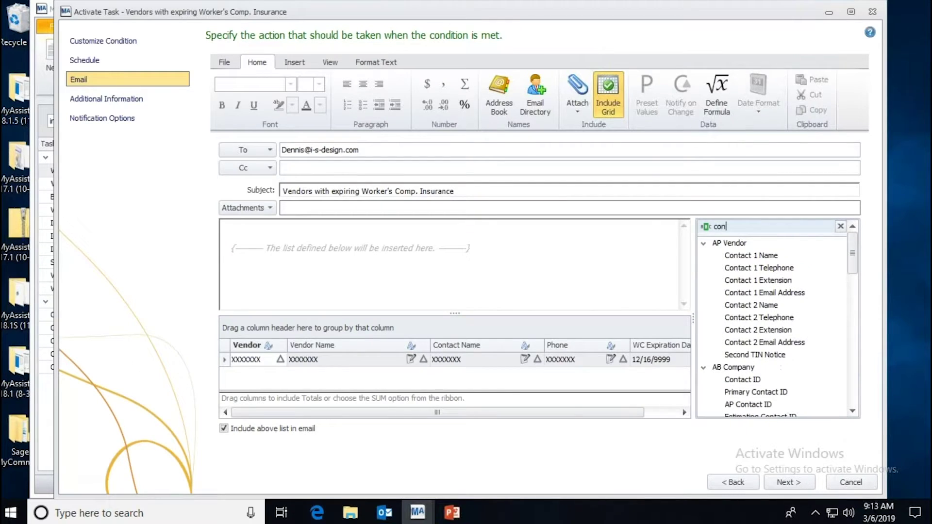
left_click_drag(770, 257, 600, 319)
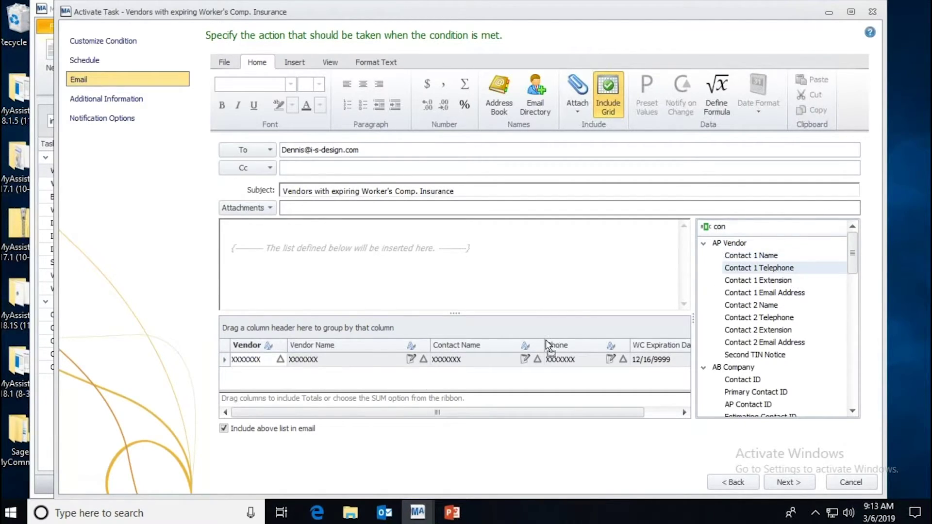
left_click_drag(776, 293, 631, 344)
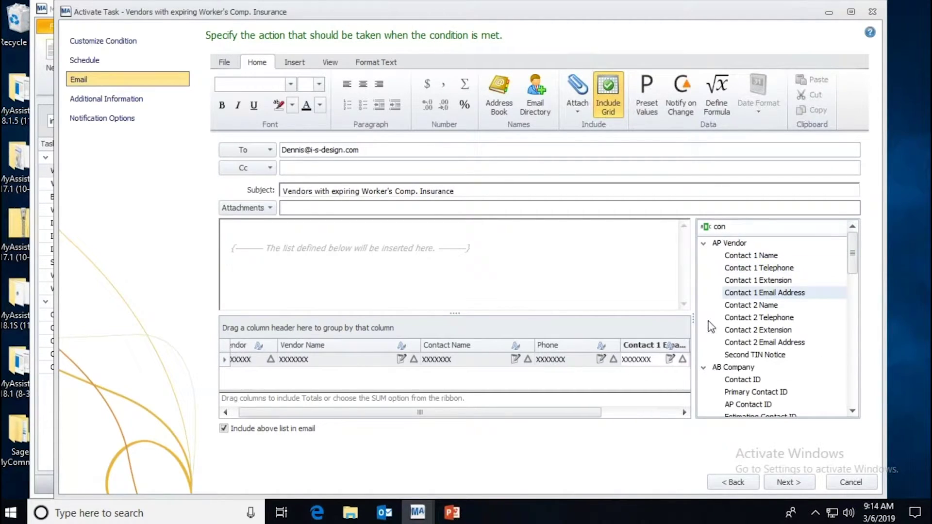
Step: Rename the new column header from 'Contact 1 Email Address' to 'Email Address'
left_click(638, 412)
left_click(543, 346)
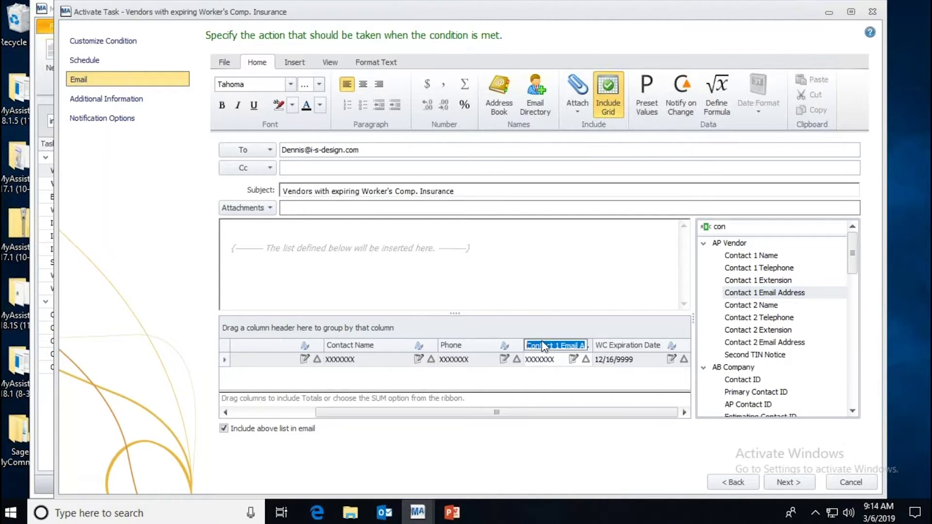
left_click_drag(559, 345, 466, 343)
key("Delete")
left_click(752, 226)
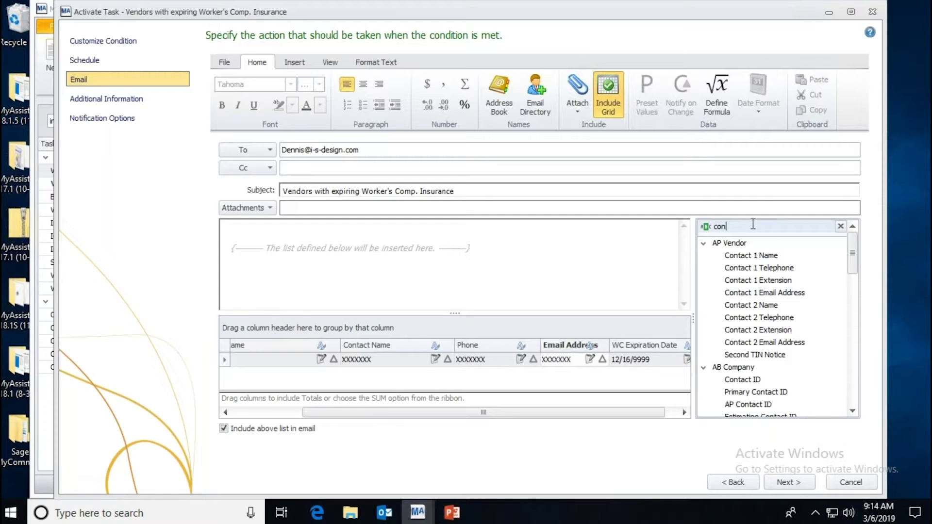
Step: Clear the 'con' field search and reset the field list to all tables
key("BackSpace")
key("BackSpace")
key("BackSpace")
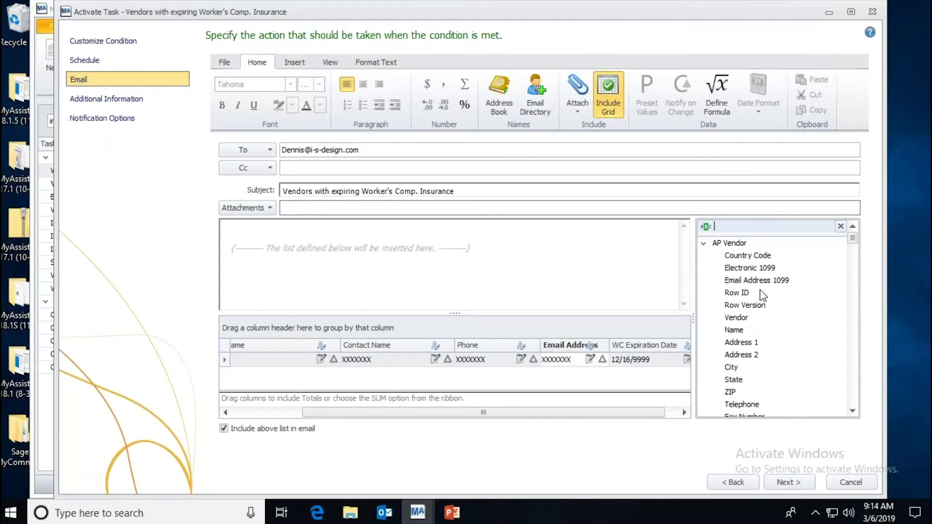
left_click(703, 245)
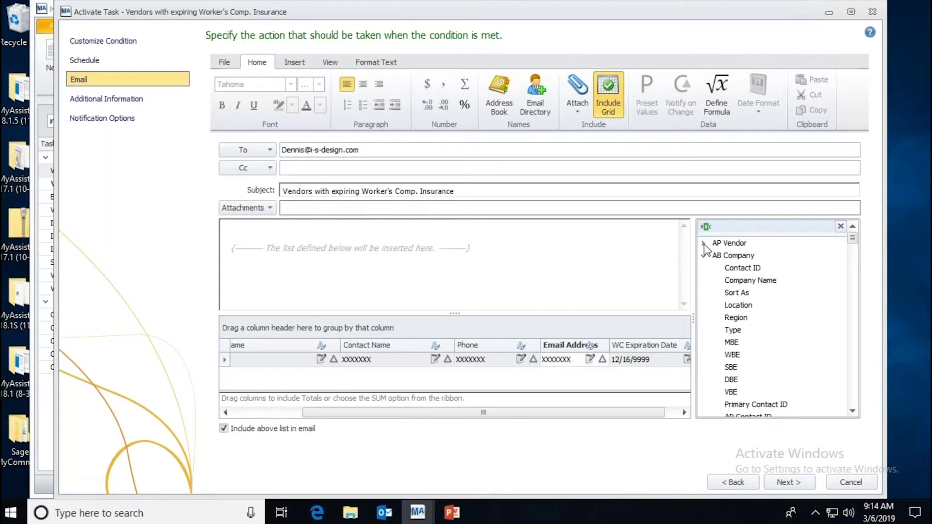
left_click(840, 225)
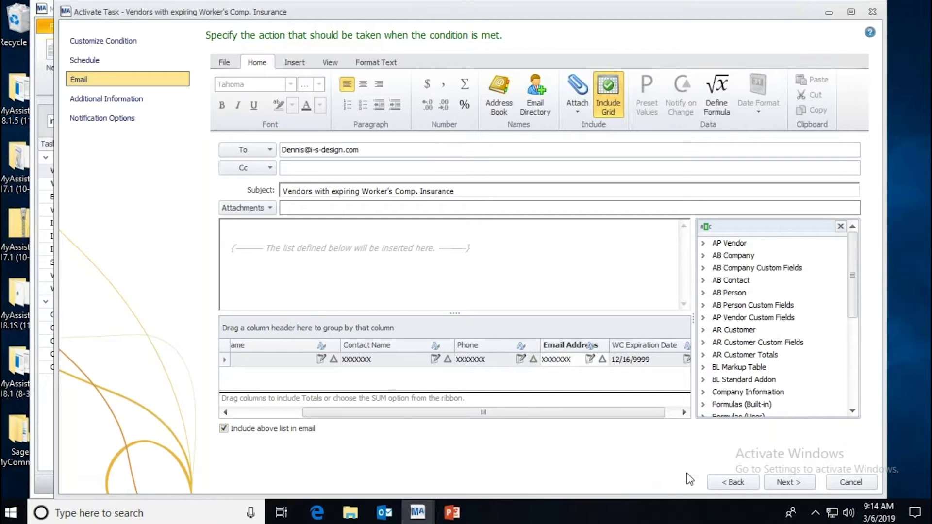
Step: Complete the remaining wizard steps, finish, run the task now, and dismiss the 34-vendor result message
left_click(785, 482)
left_click(786, 482)
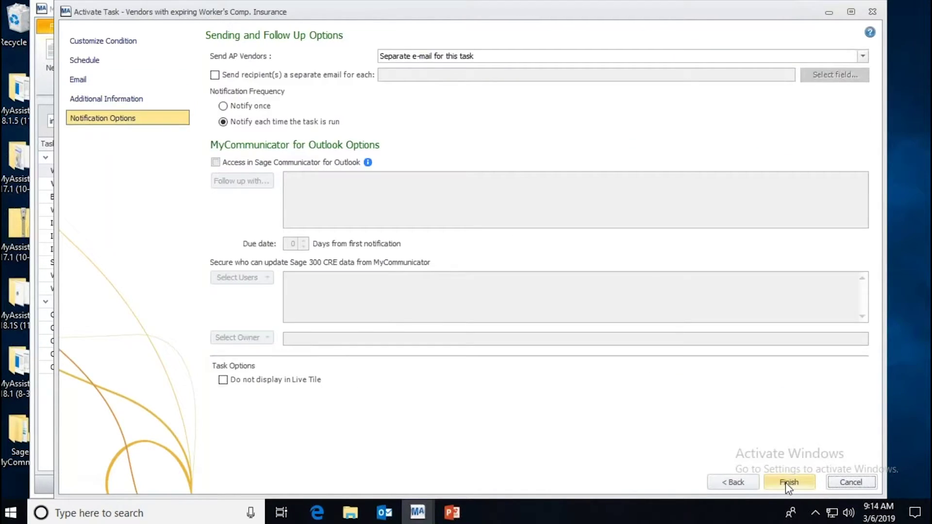
left_click(786, 483)
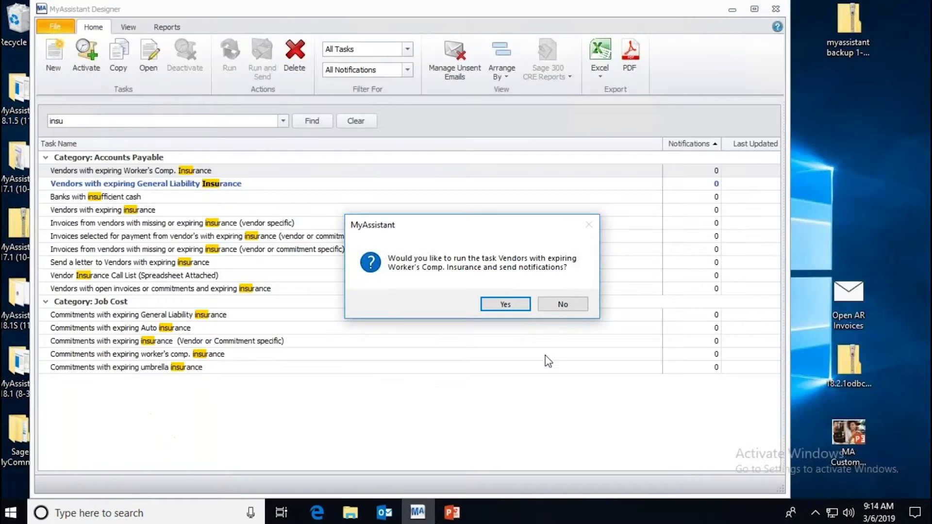
left_click(509, 306)
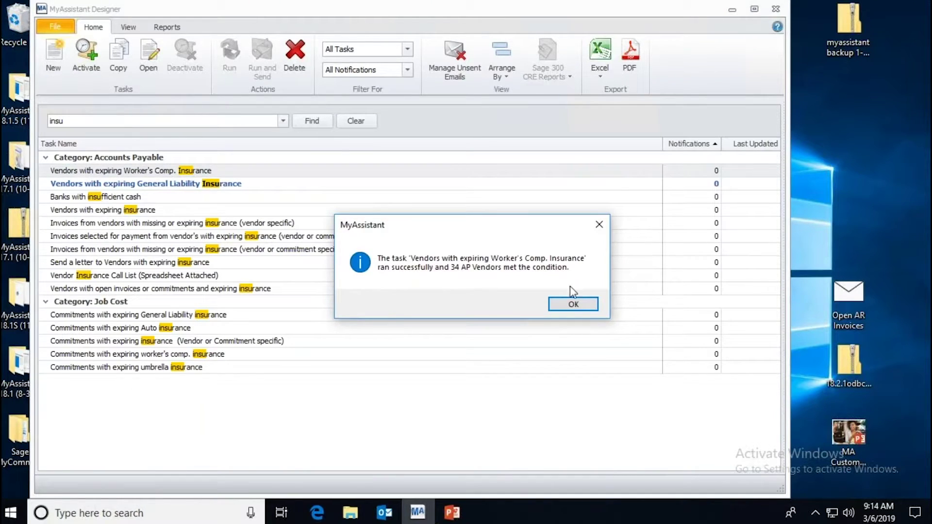
left_click(573, 304)
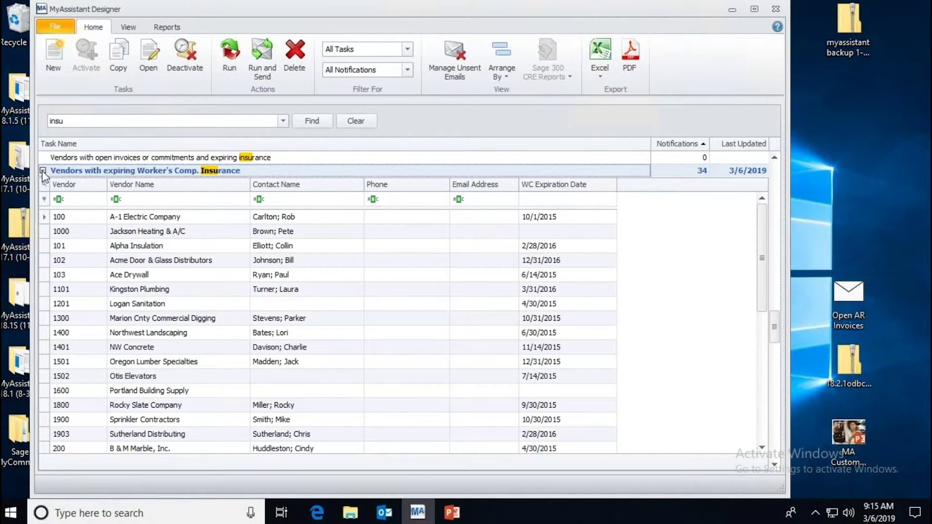
Step: Collapse the vendor results and clear the 'insu' search so all tasks show
left_click(43, 171)
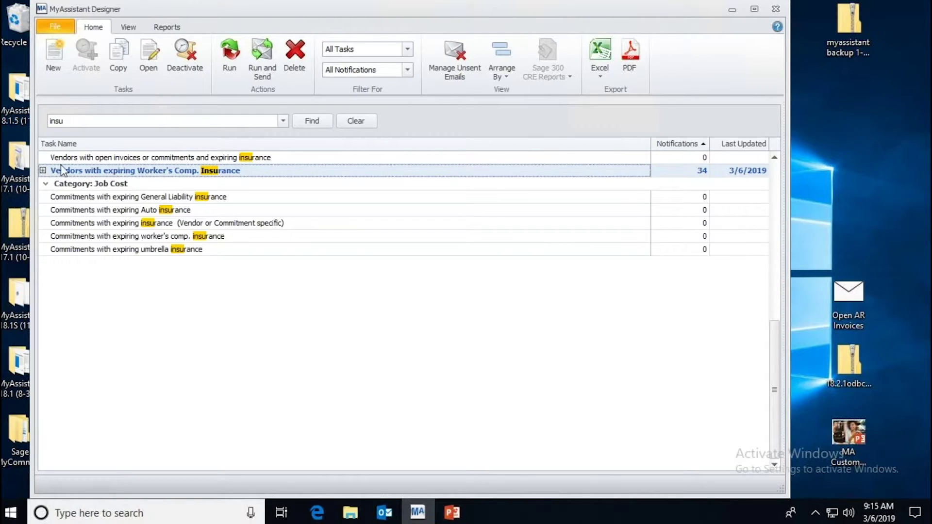
left_click(366, 121)
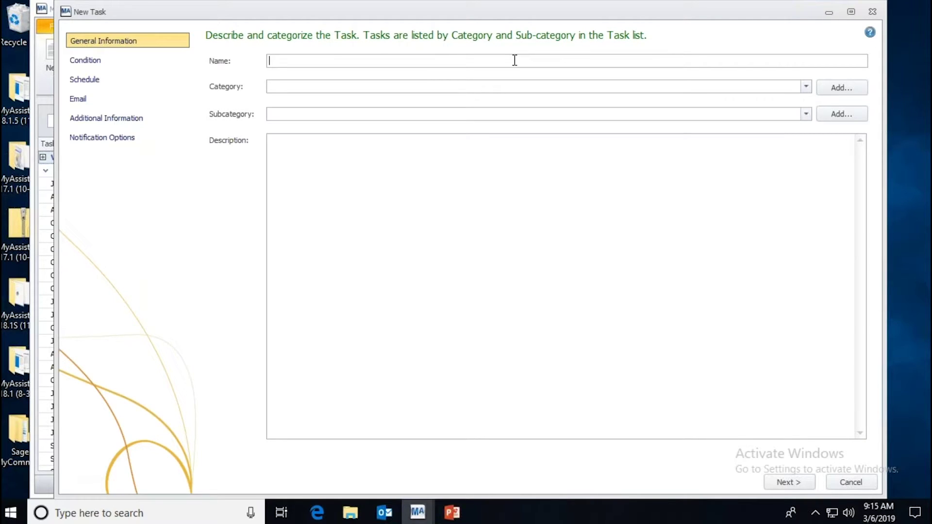
Step: Enter 'Cost Overruns' as the task name and advance to the Condition step
type("Cost Overruns")
left_click(785, 486)
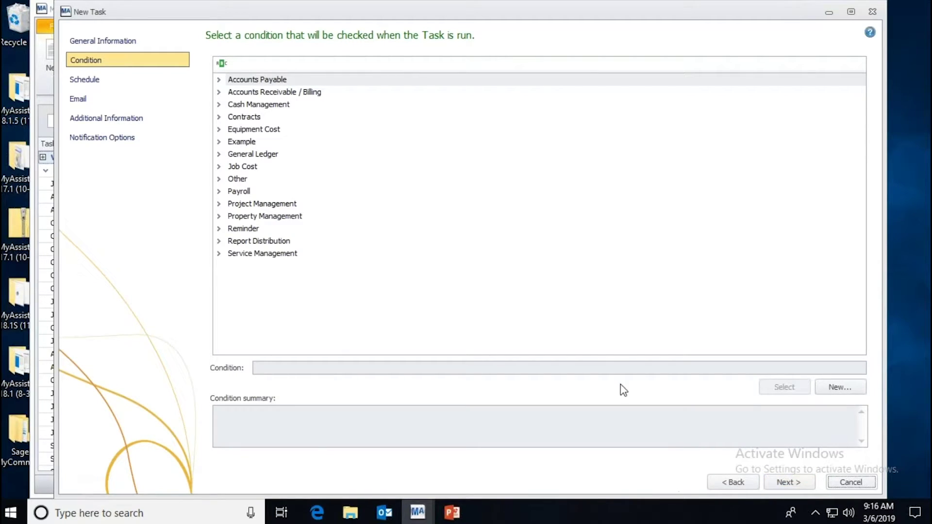
Step: Filter conditions by 'cost' and select 'JC Cost Codes over budget on labor dollars (includes unposted payroll)'
left_click(266, 62)
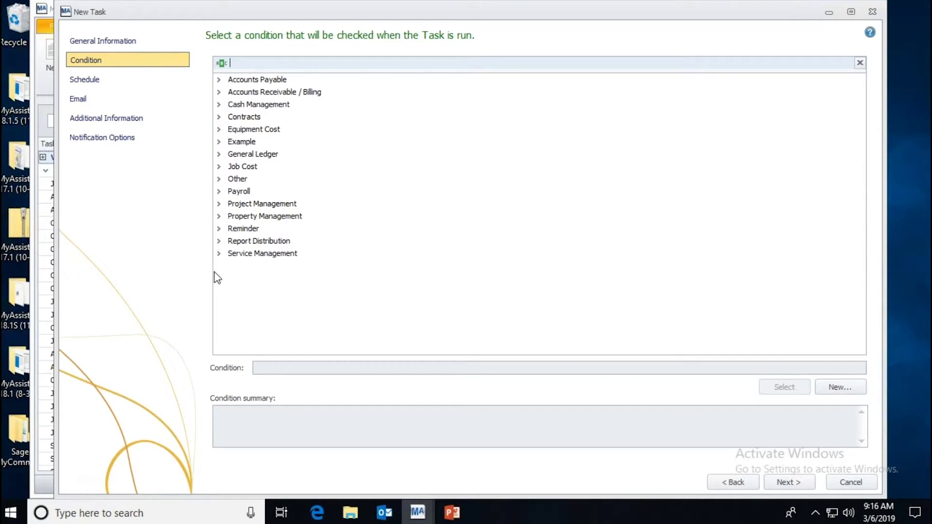
left_click(219, 80)
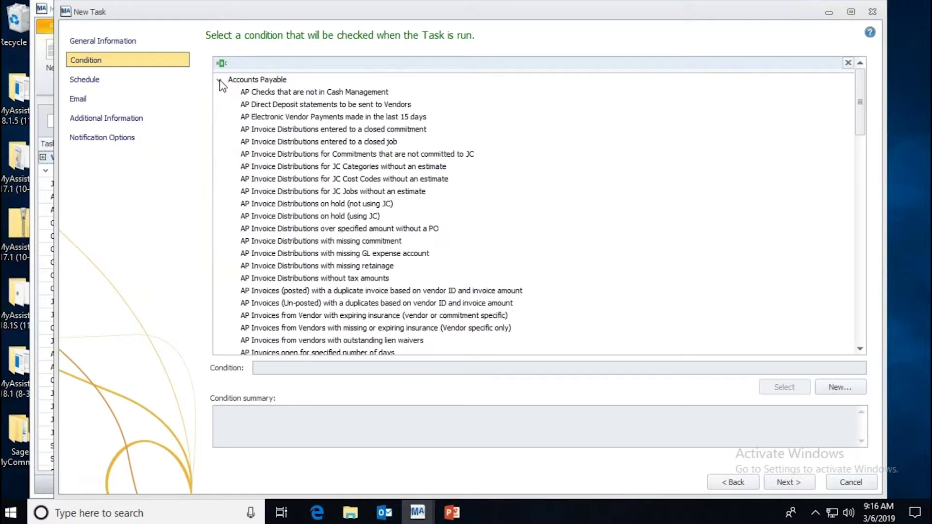
left_click(219, 80)
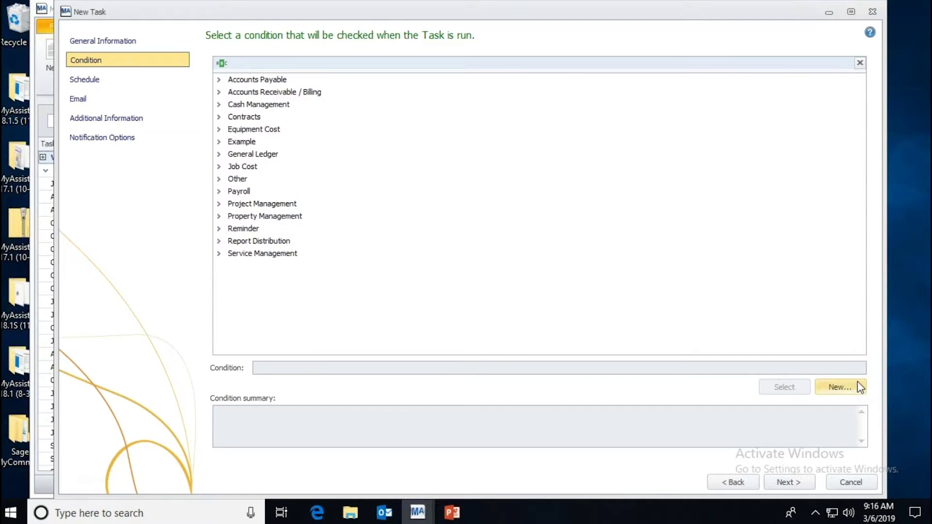
left_click(281, 59)
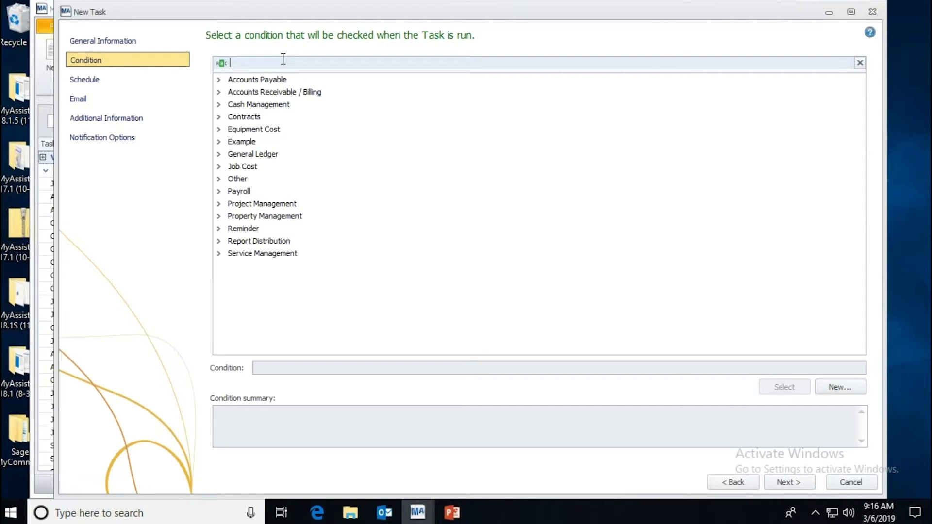
type("cost")
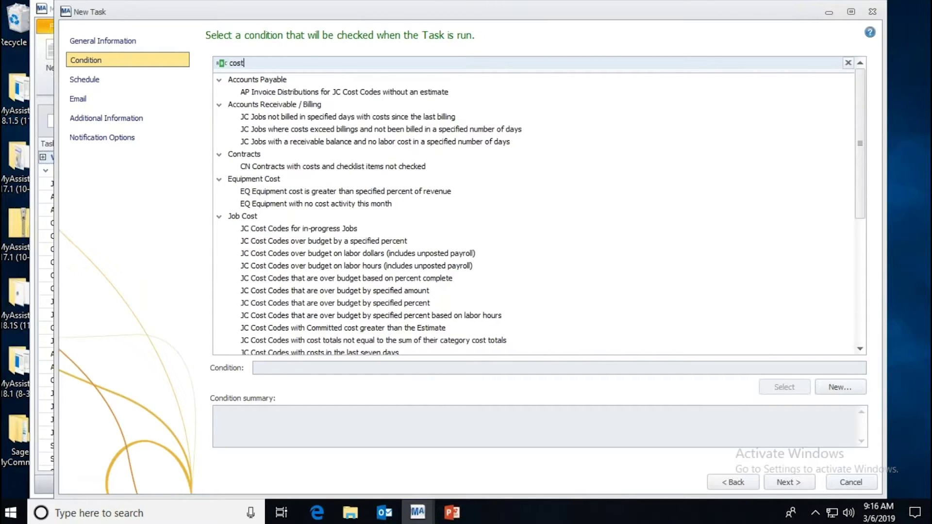
left_click(349, 242)
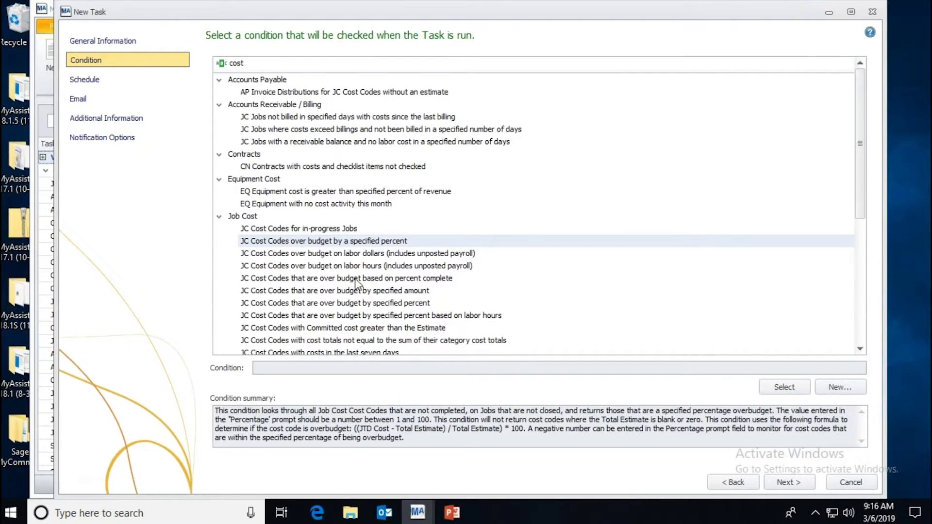
left_click(364, 253)
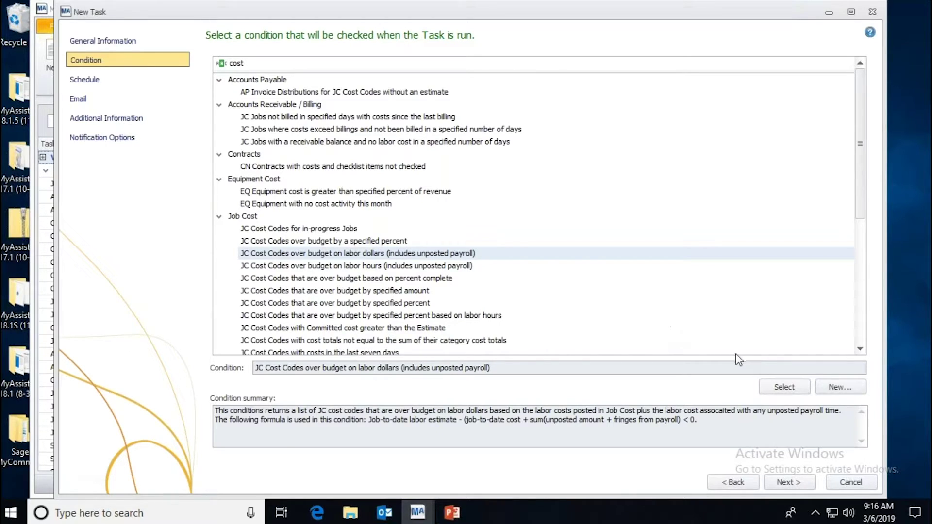
left_click(784, 387)
left_click(787, 481)
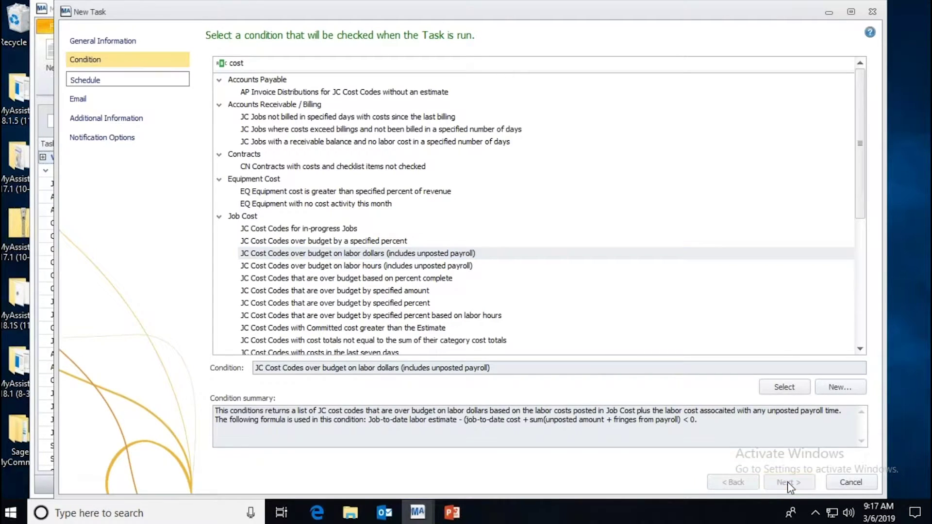
Step: Advance to the Email step and open an enlarged Sage 300 CRE Report attachment picker
left_click(787, 481)
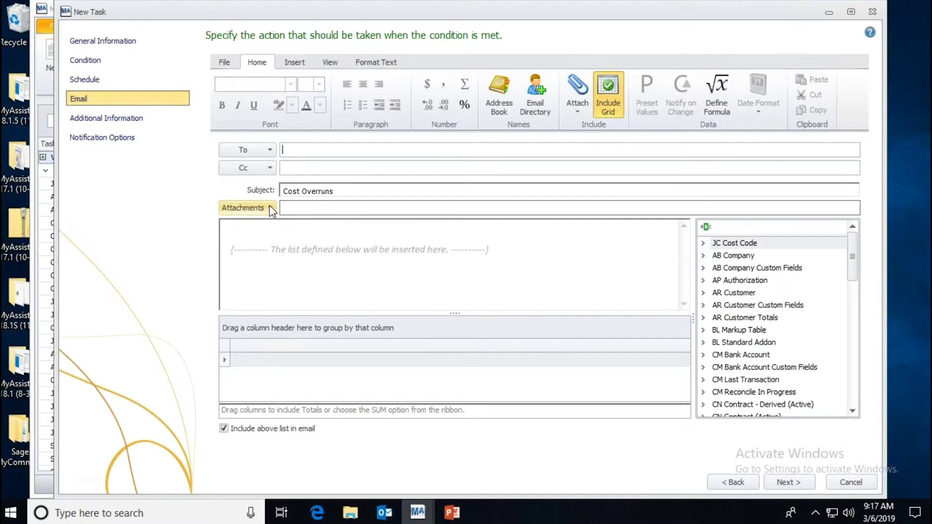
left_click(269, 206)
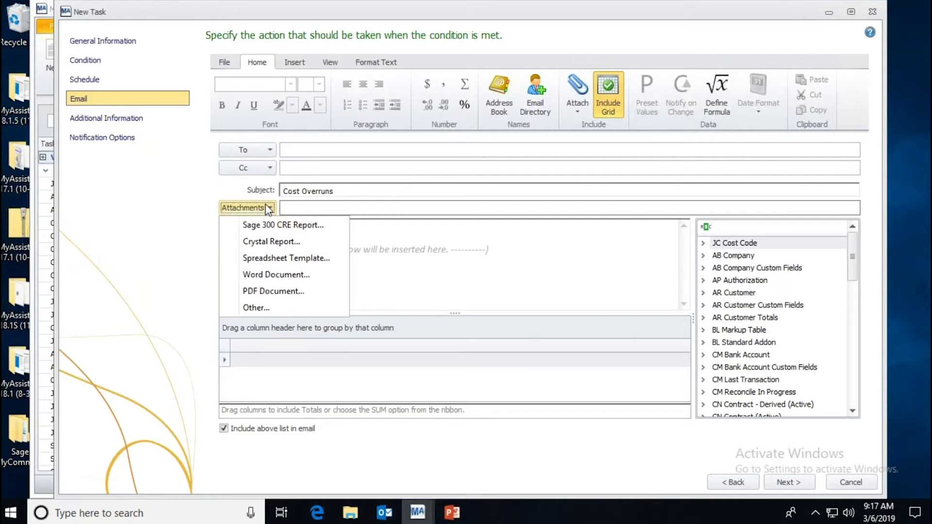
left_click(278, 227)
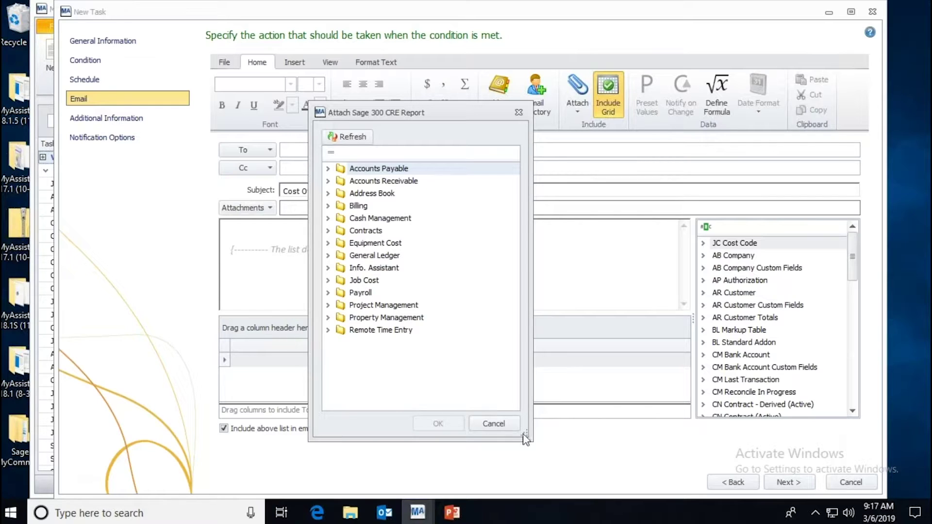
left_click_drag(525, 434, 548, 467)
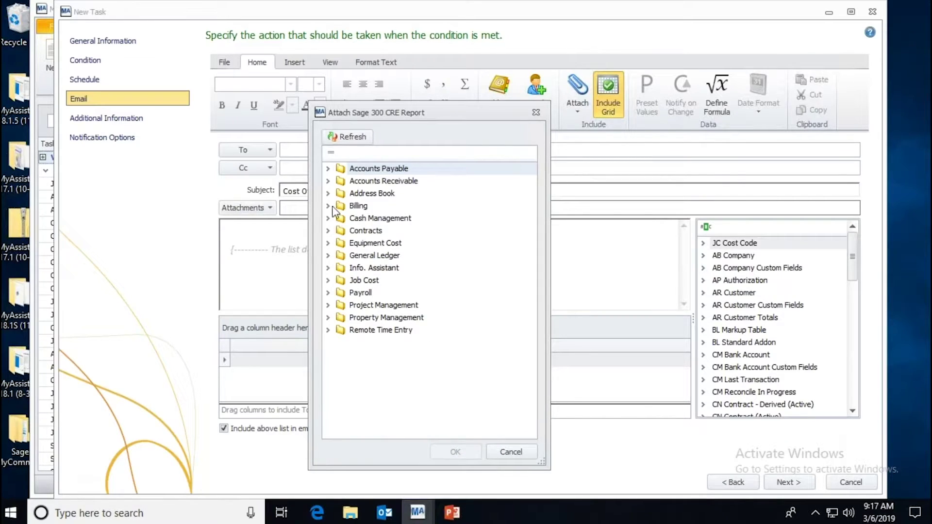
Step: Browse report folders, filtering 'cost' and opening Job Cost > Cost Control, then close without attaching
left_click(328, 168)
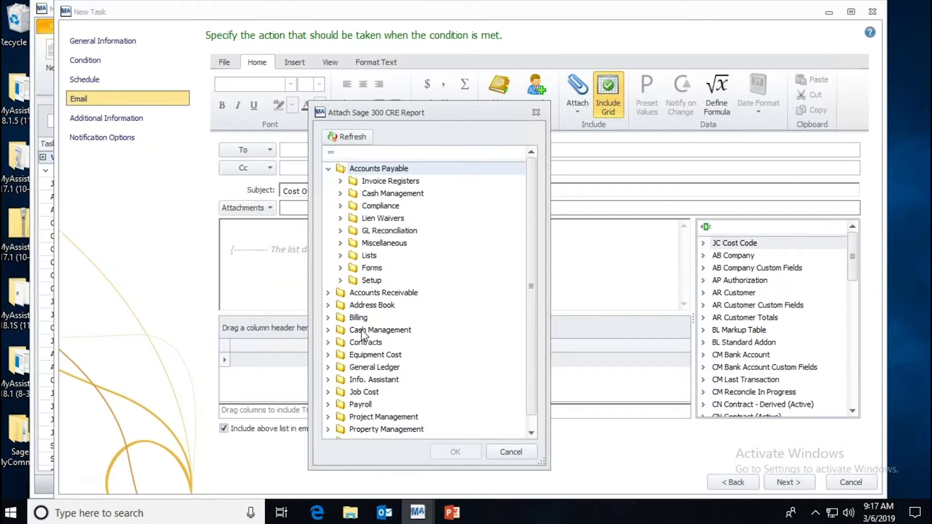
left_click(328, 168)
left_click(355, 153)
type("cost")
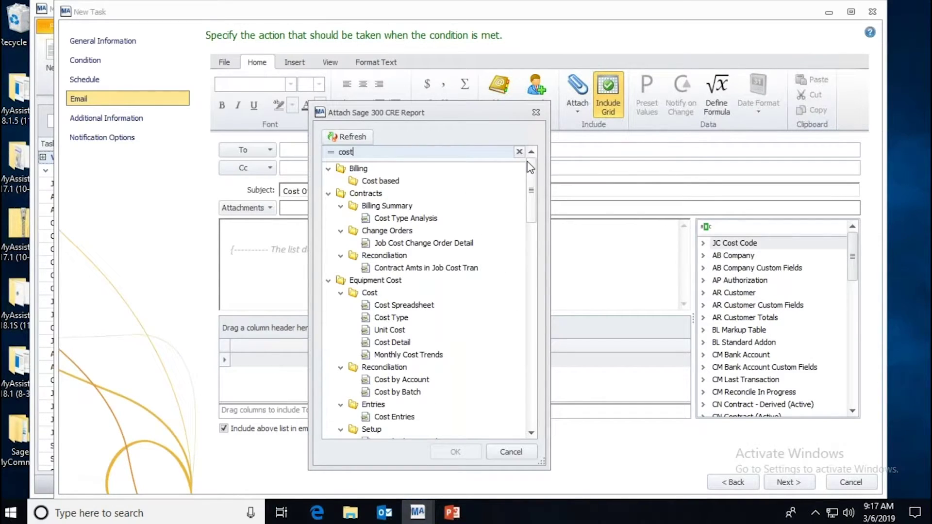
left_click(519, 152)
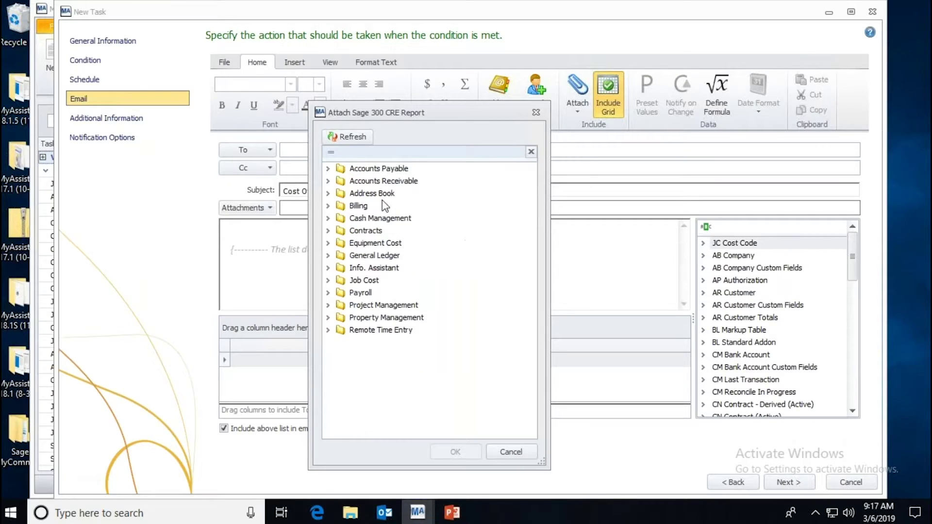
left_click(329, 281)
left_click(392, 294)
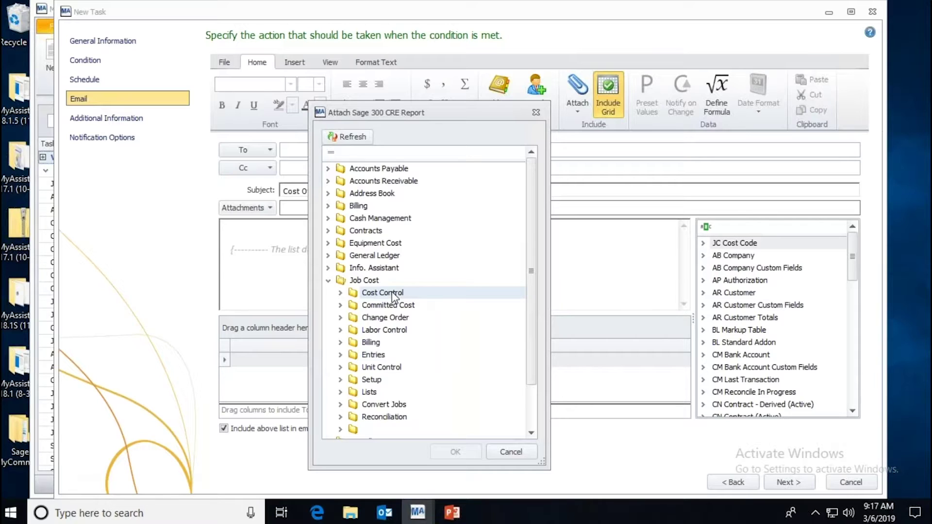
left_click(510, 451)
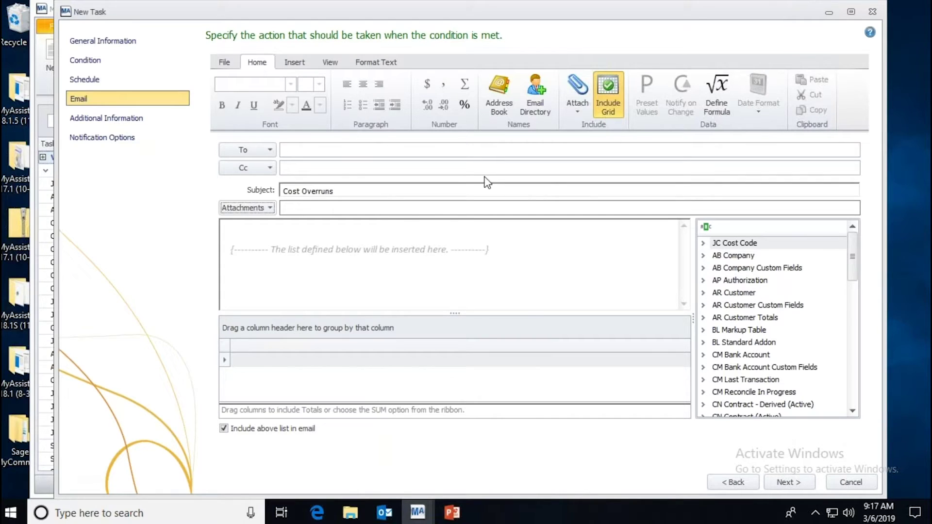
Step: Set the To recipient to JC Project Manager, then cancel and confirm discarding the new task
left_click(541, 98)
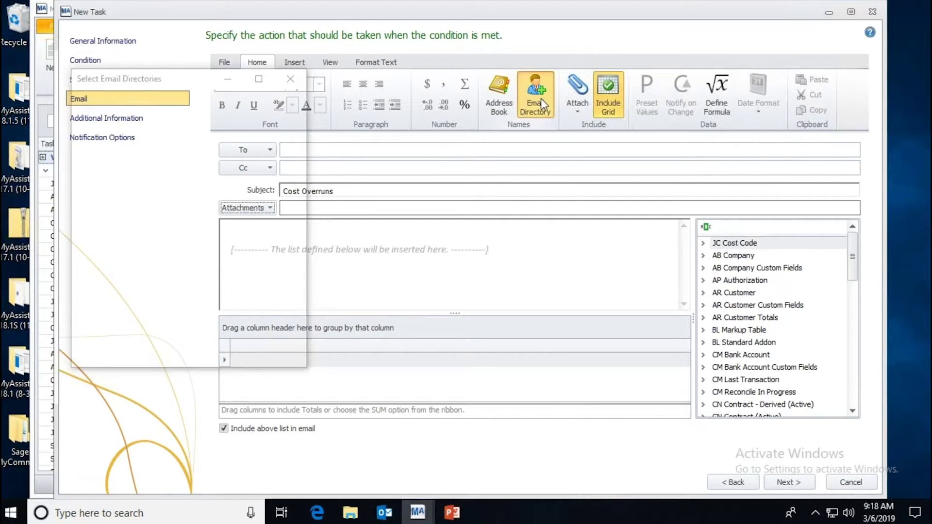
left_click(120, 262)
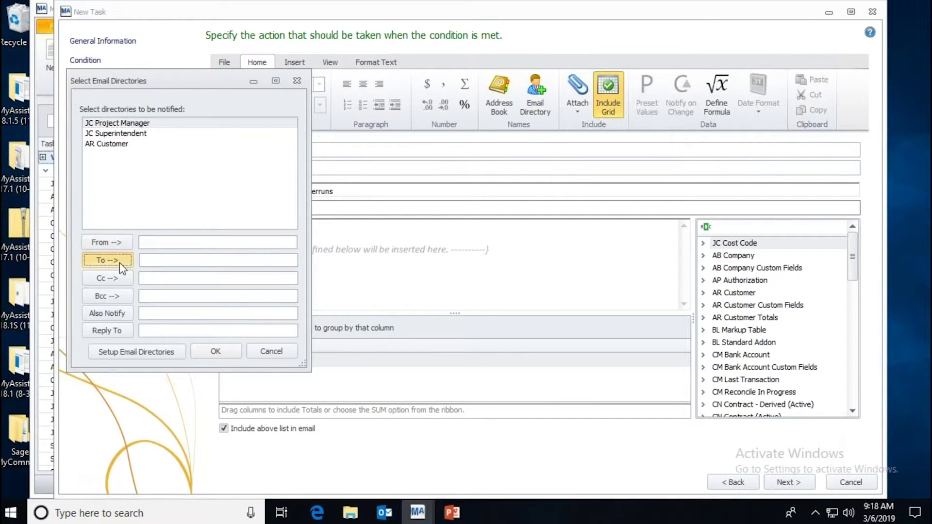
left_click(215, 352)
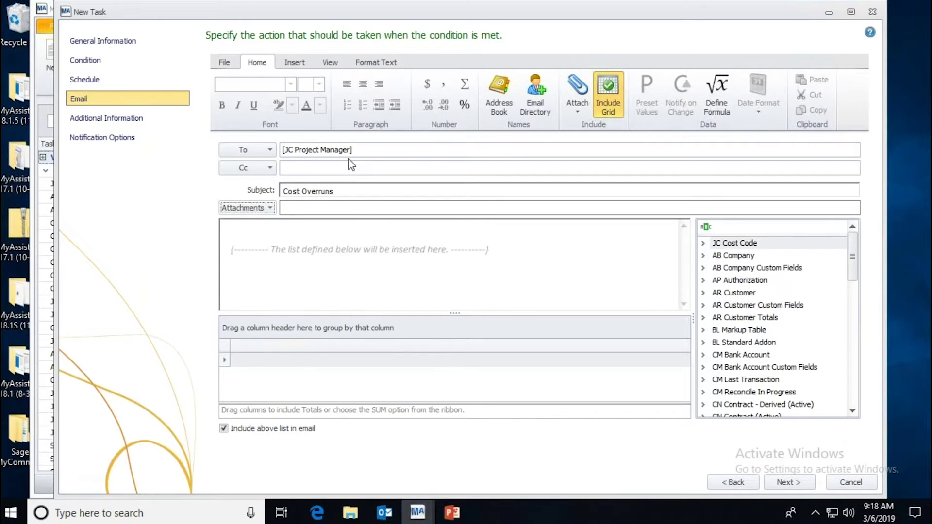
left_click(852, 483)
left_click(491, 304)
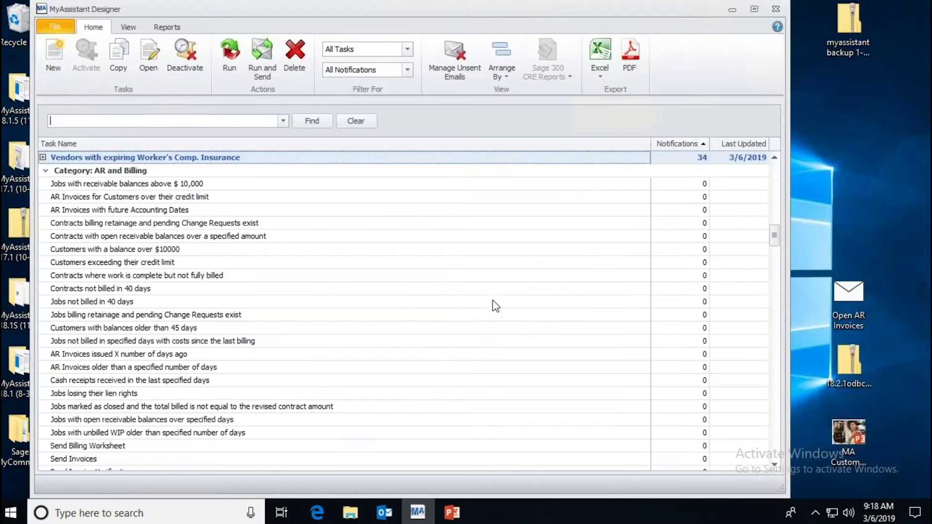
Step: Open the PDF attached to the 5/31/2015 Payroll statement email in Outlook
left_click(383, 514)
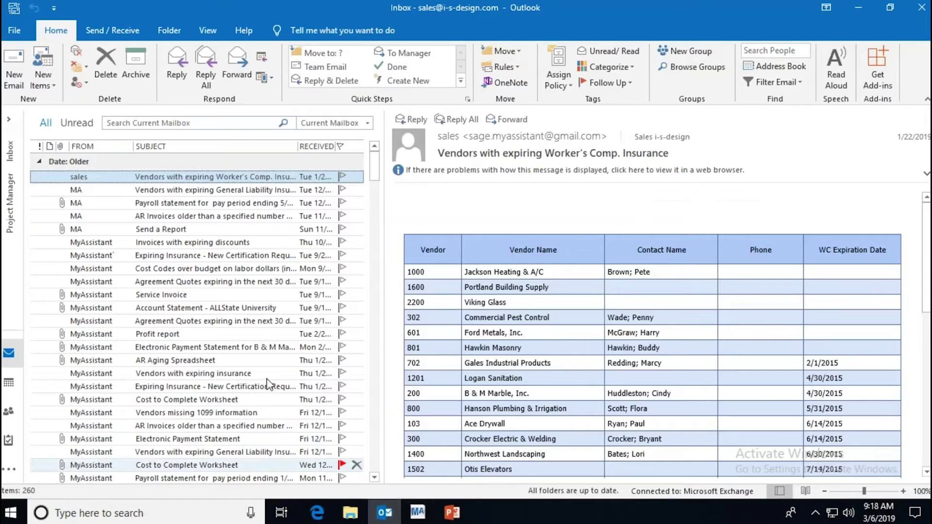
double_click(217, 203)
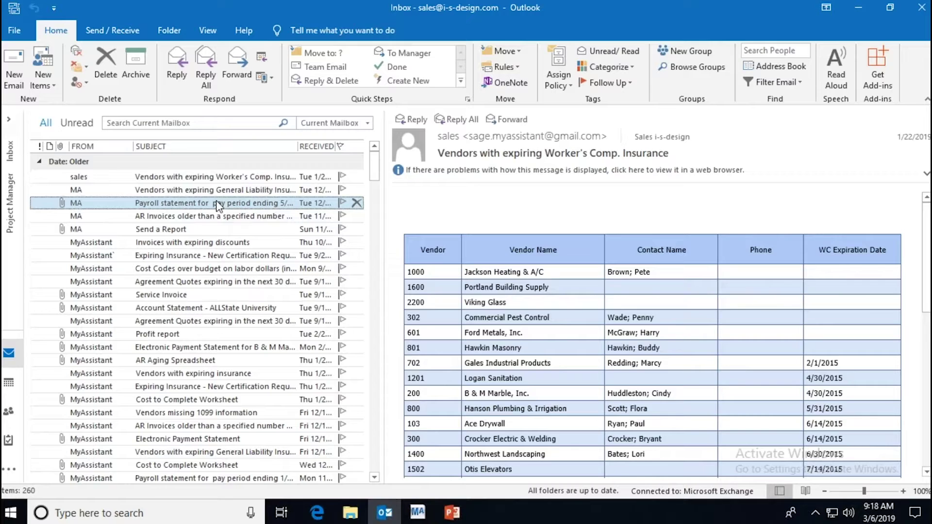
double_click(310, 165)
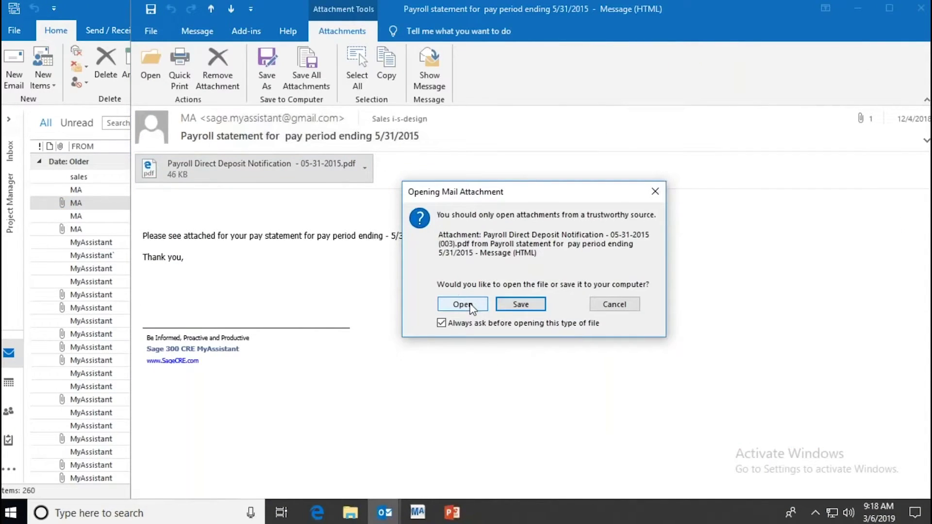
left_click(470, 306)
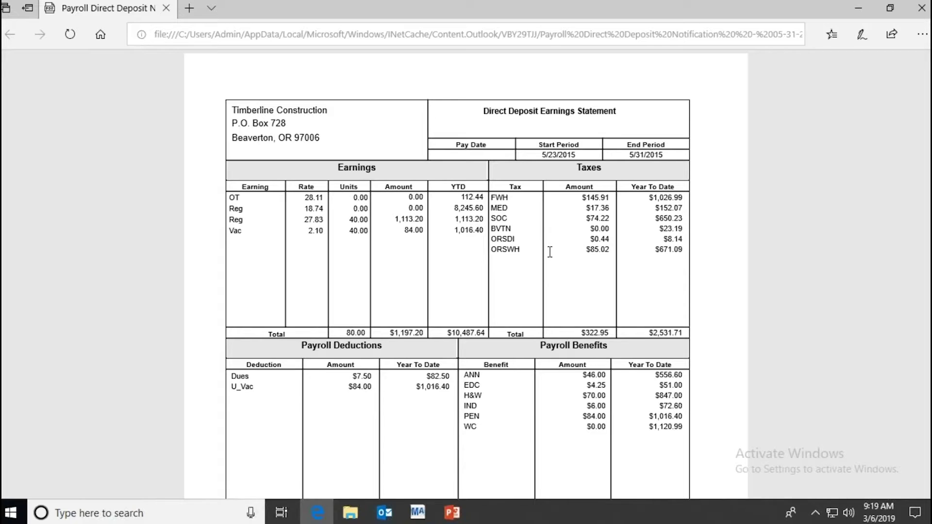
Step: Scroll through the Direct Deposit Earnings Statement PDF, then close it
scroll(550, 251, "down", 5)
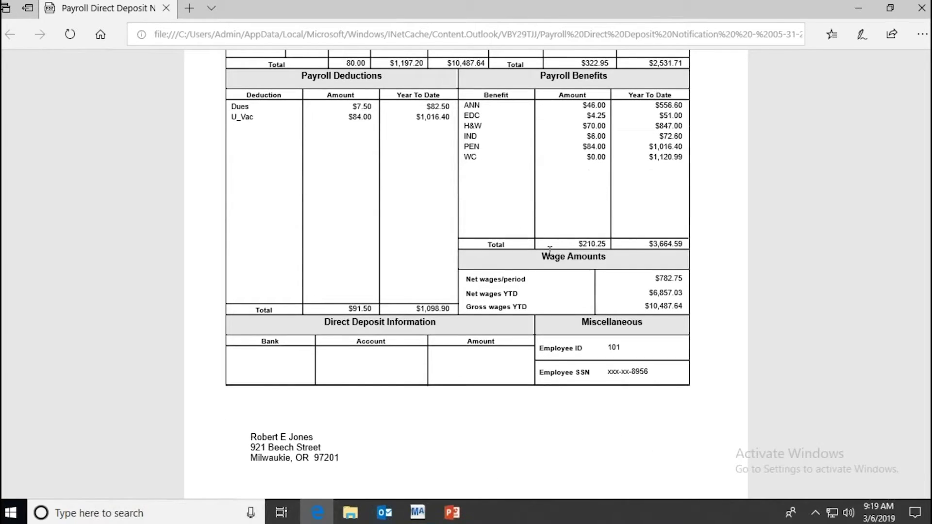
scroll(549, 252, "up", 4)
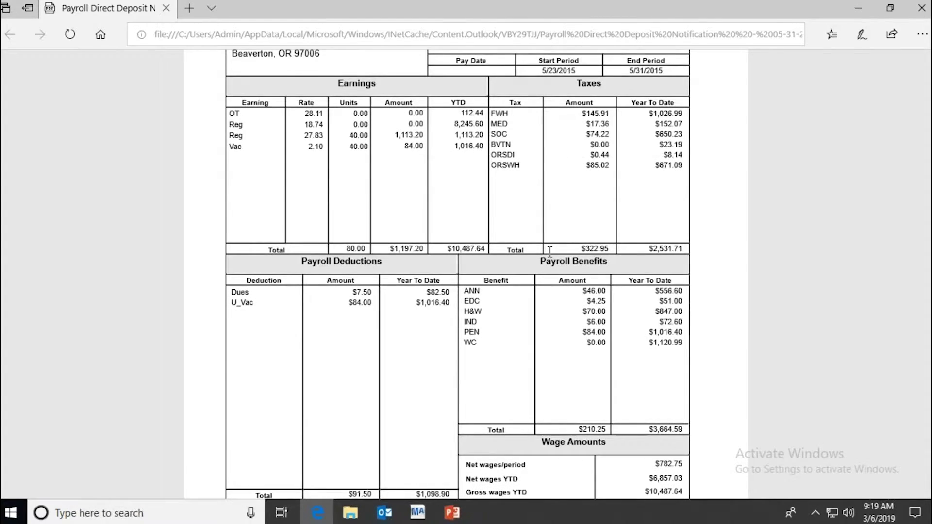
scroll(550, 250, "up", 2)
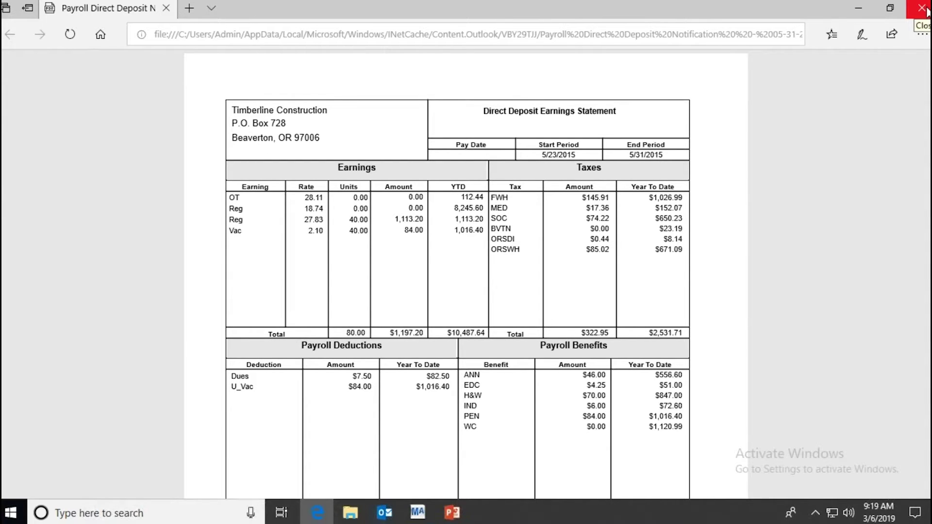
left_click(923, 9)
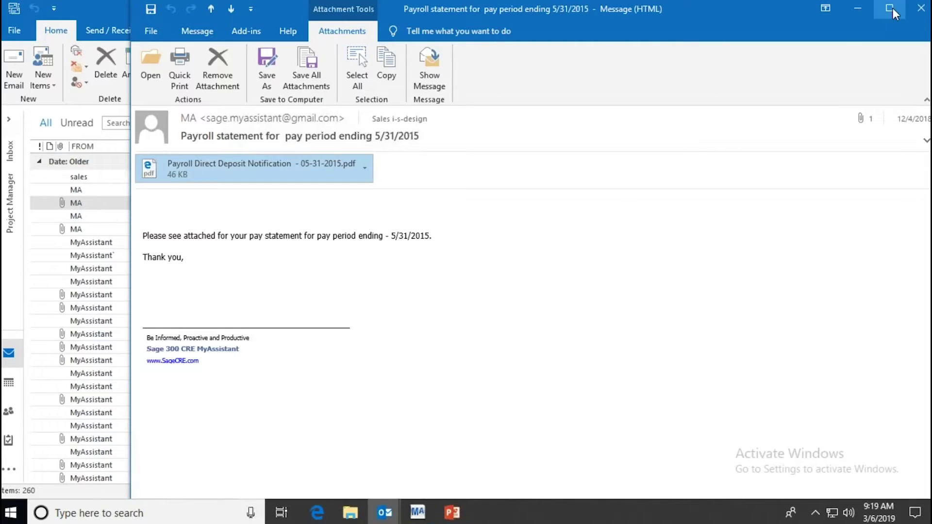
Step: Close the payroll message window and return to MyAssistant Designer
left_click(921, 9)
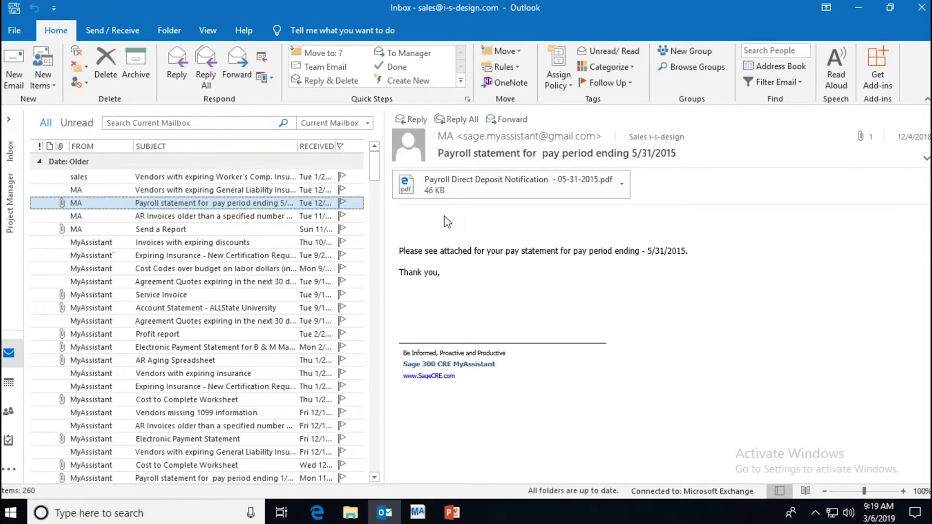
left_click(418, 516)
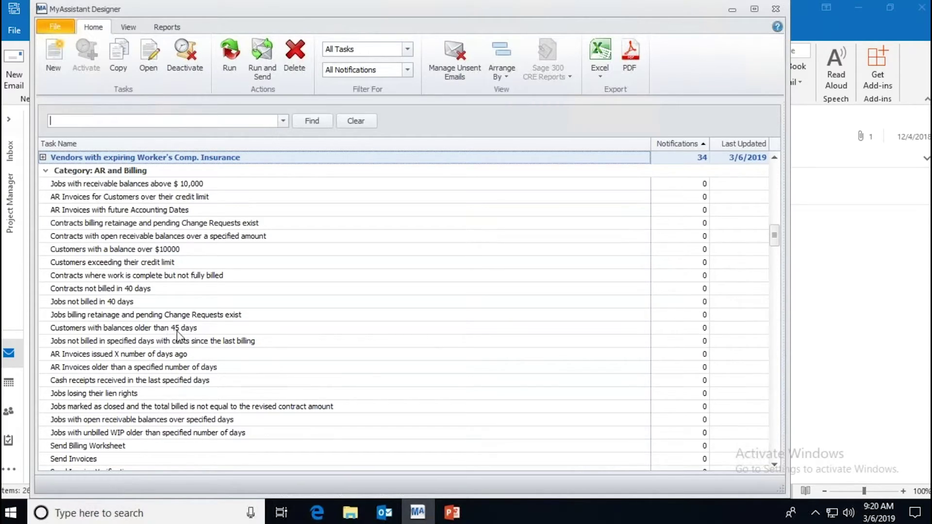
Step: Collapse the Cash Management, Equipment Cost, General and AR and Billing task categories
left_click(178, 330)
scroll(177, 331, "down", 1)
scroll(177, 334, "down", 3)
scroll(189, 347, "down", 4)
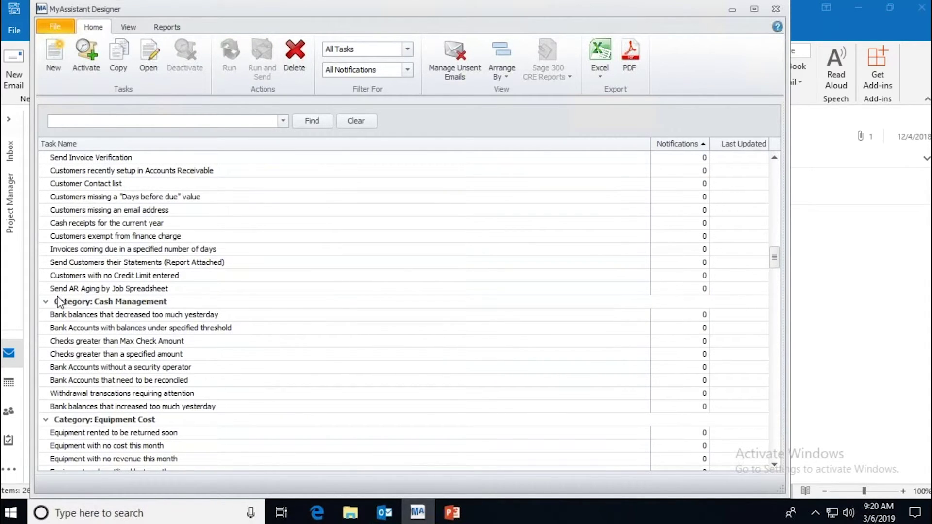
left_click(45, 301)
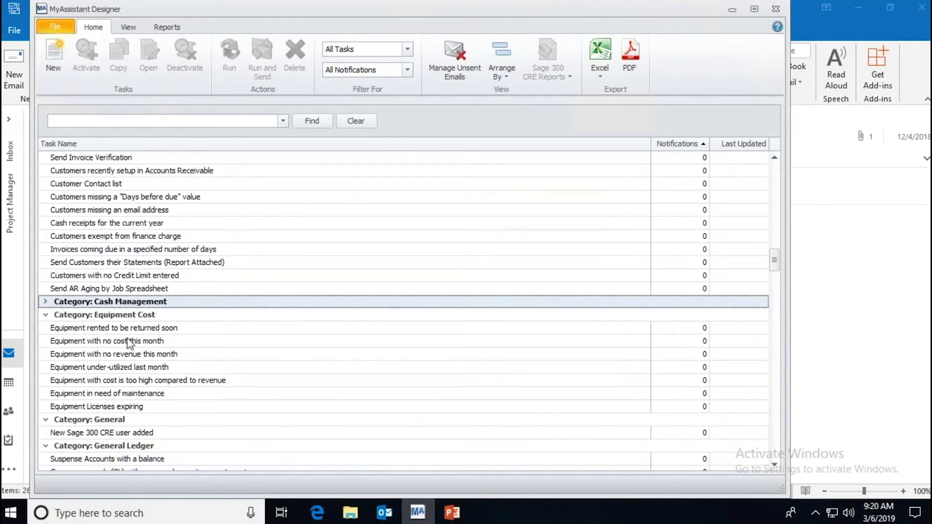
left_click(45, 314)
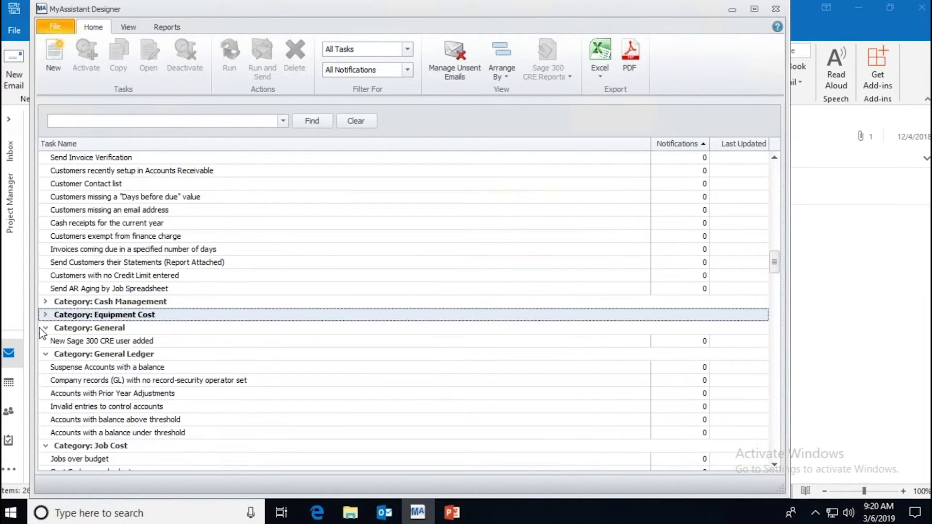
left_click(51, 328)
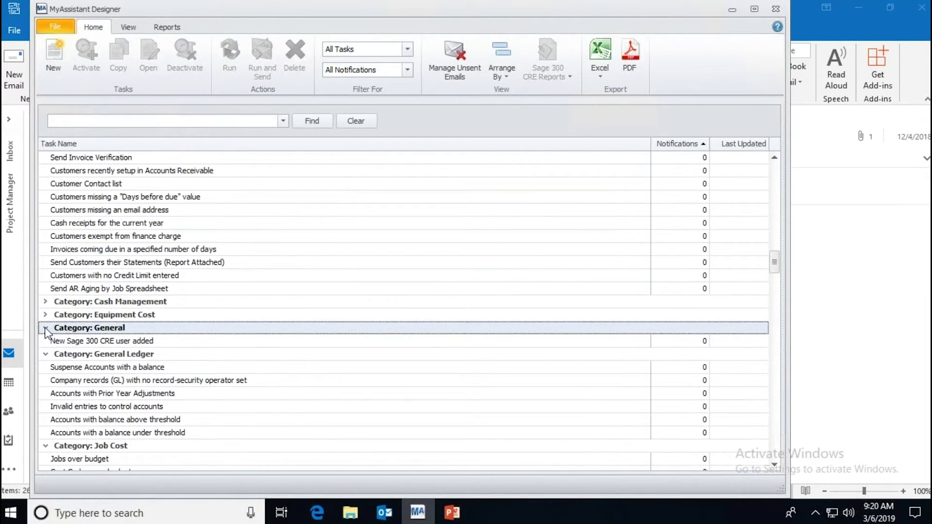
left_click(48, 328)
scroll(225, 412, "up", 4)
scroll(225, 404, "up", 6)
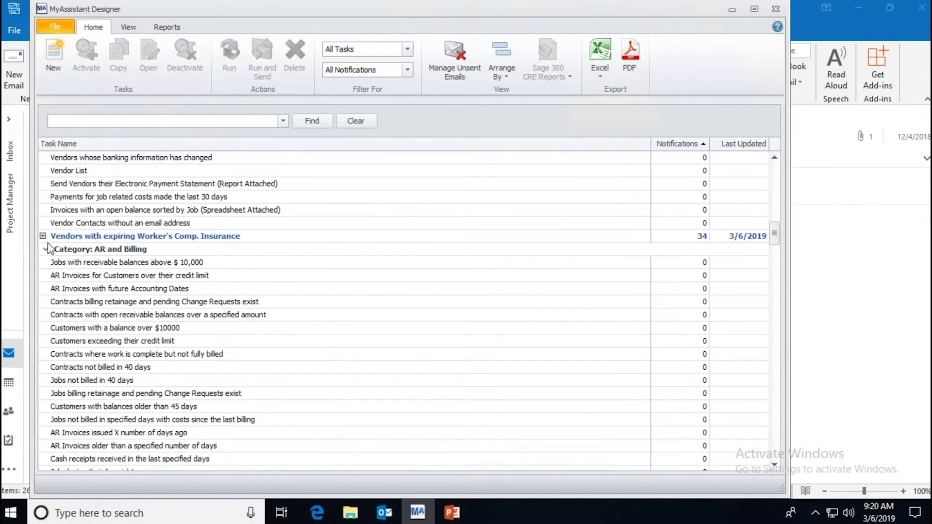
left_click(44, 249)
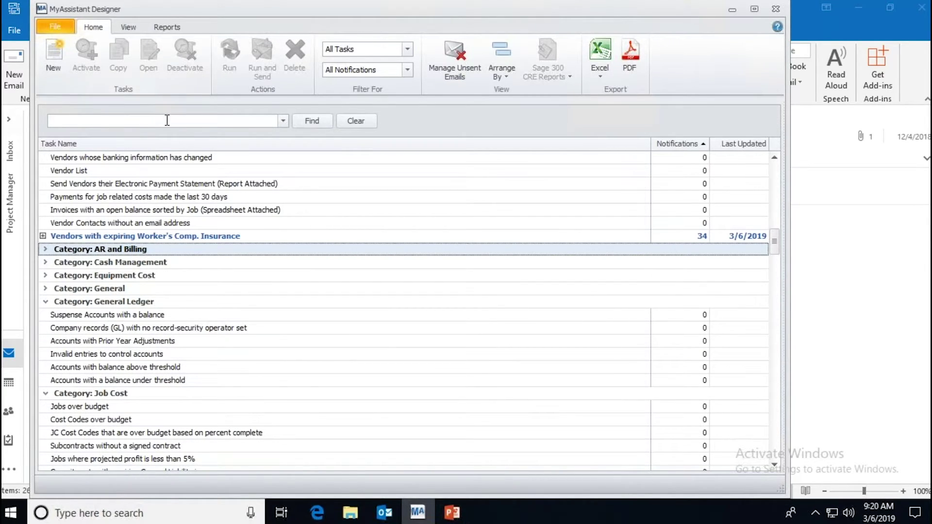
Step: Search the task list for 'employe' and select the 'Send employees their pay statements' task
left_click(185, 117)
type("pay")
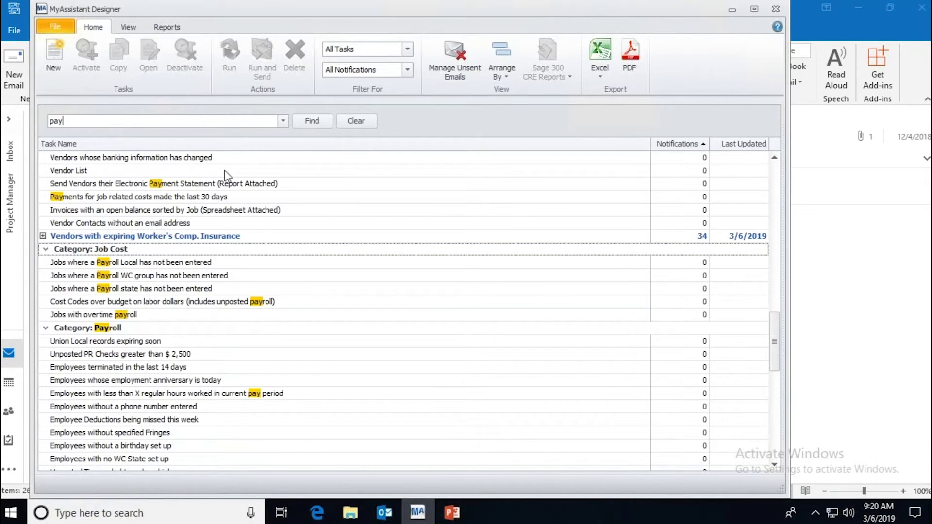
key("BackSpace")
key("BackSpace")
key("BackSpace")
type("employe")
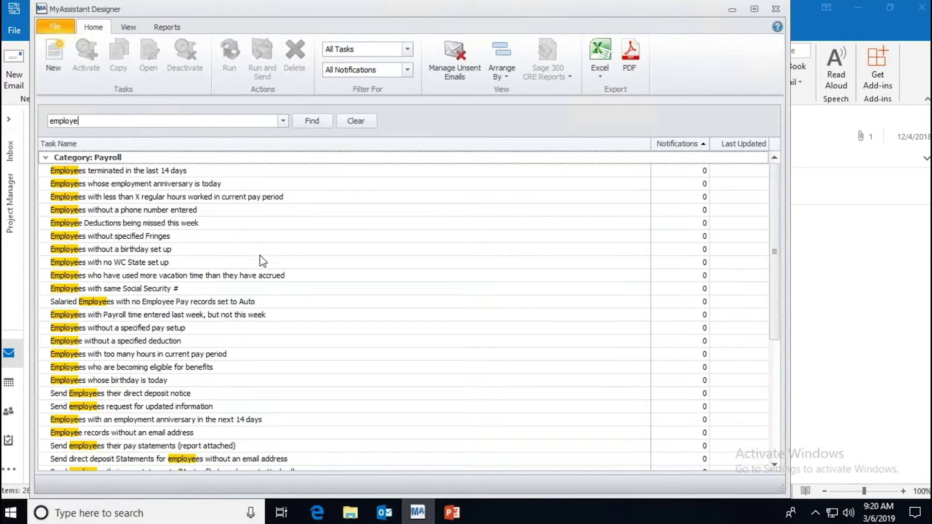
left_click(216, 305)
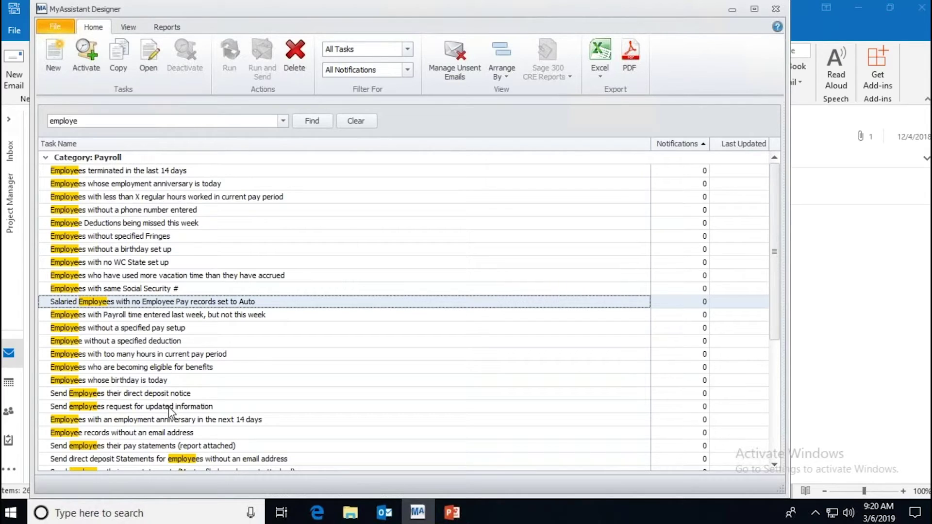
left_click(164, 394)
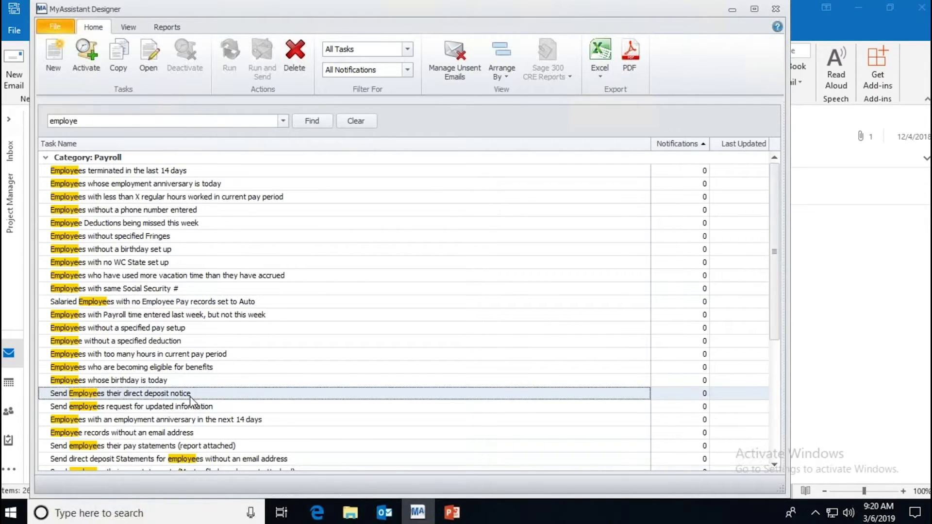
scroll(194, 393, "down", 2)
left_click(196, 369)
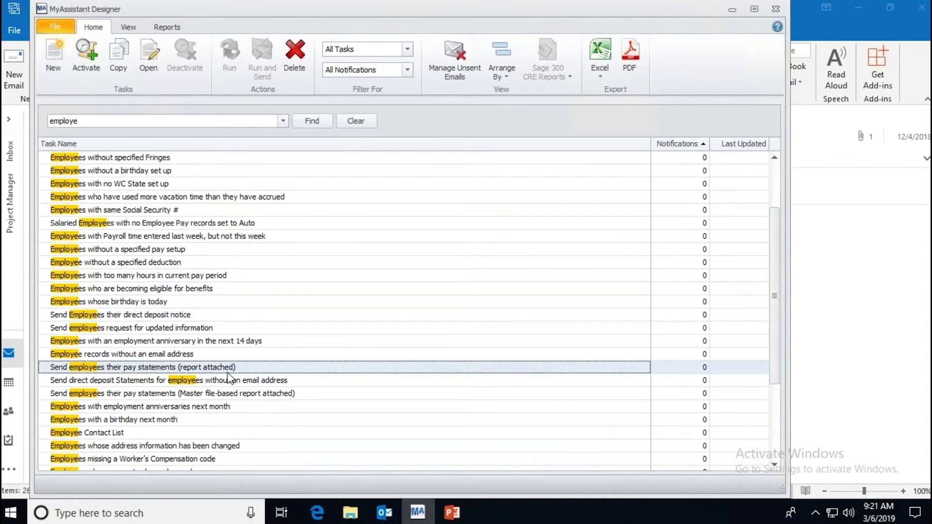
Step: Activate the pay statements task without running it, then open it through Condition and Schedule to Email
left_click(94, 56)
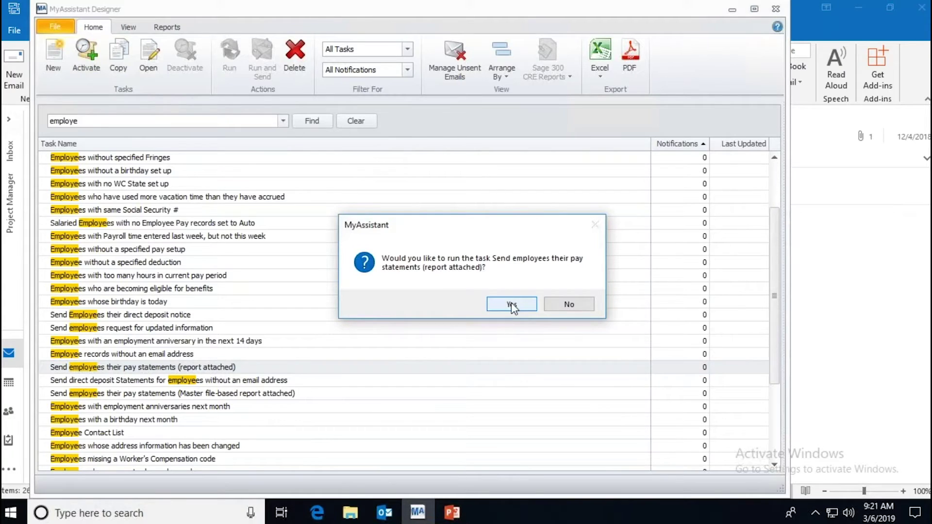
left_click(584, 304)
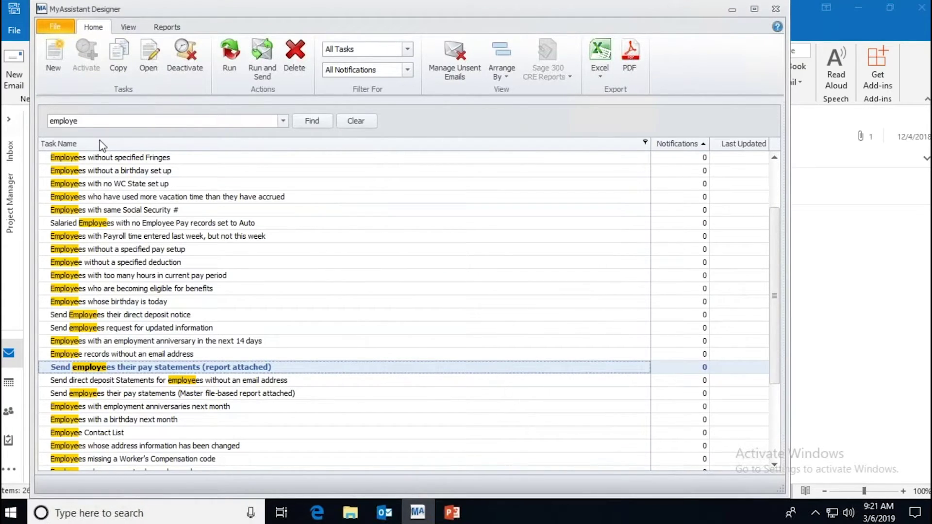
left_click(144, 61)
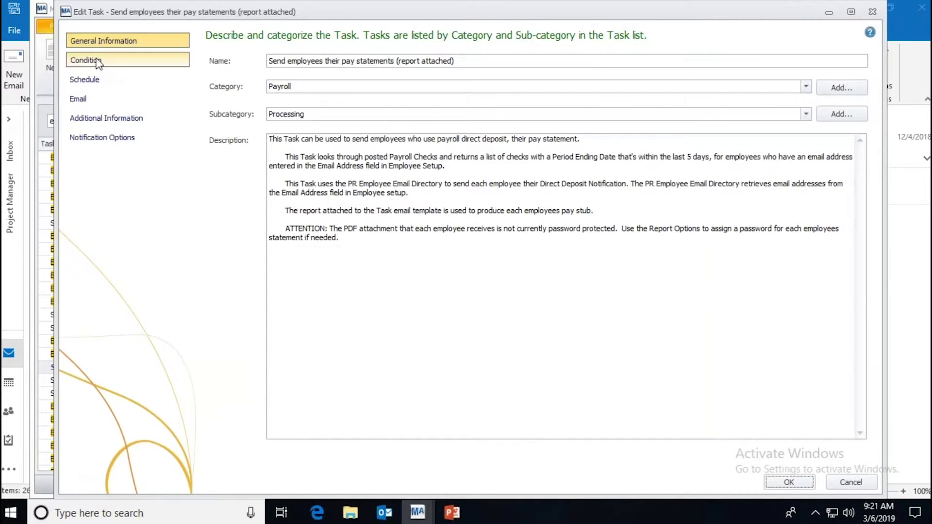
left_click(99, 63)
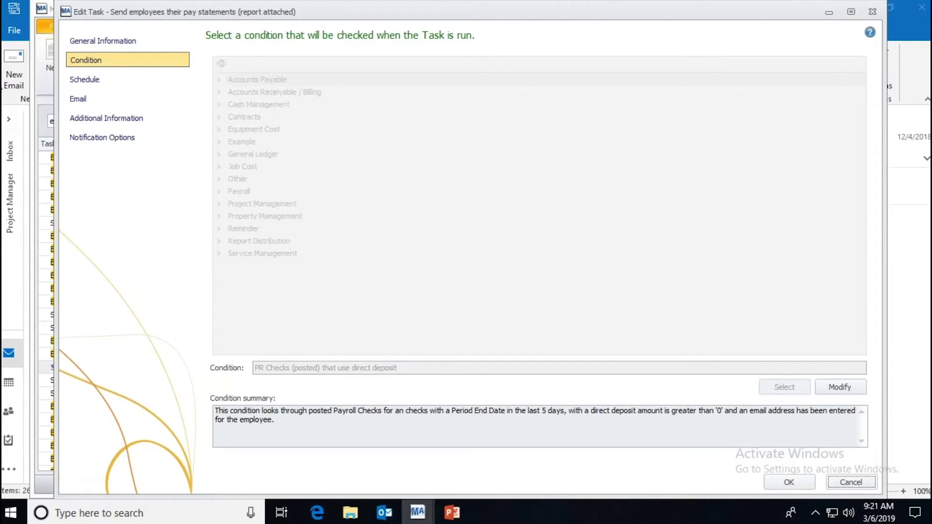
left_click(85, 80)
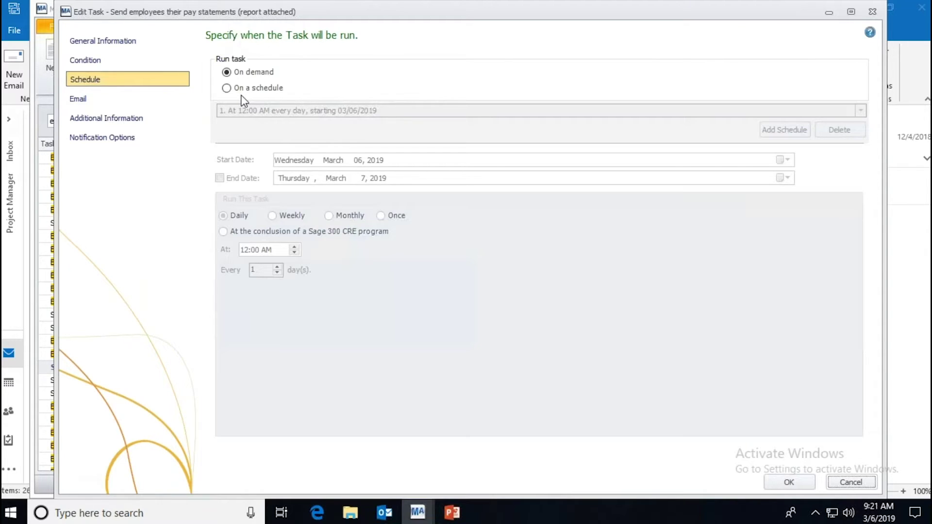
left_click(163, 103)
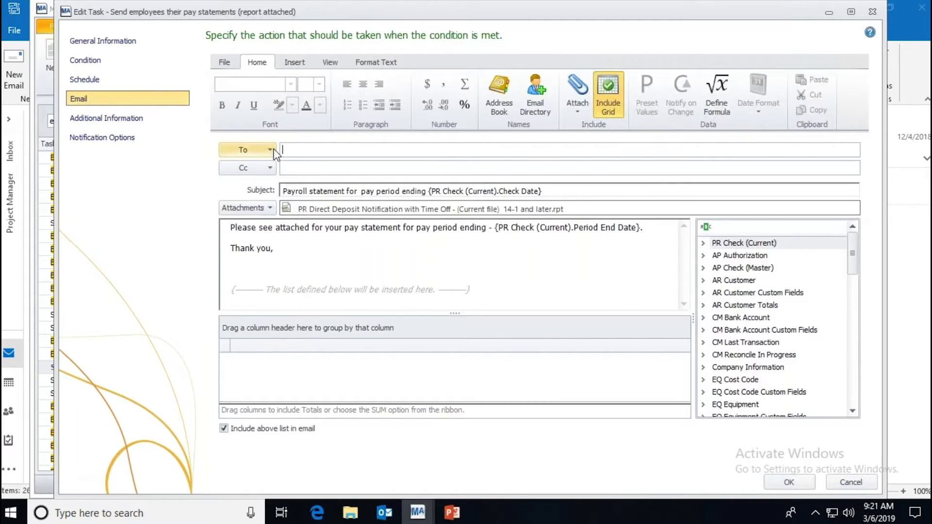
Step: Address the pay statements email To the PR Employee email directory
left_click(545, 103)
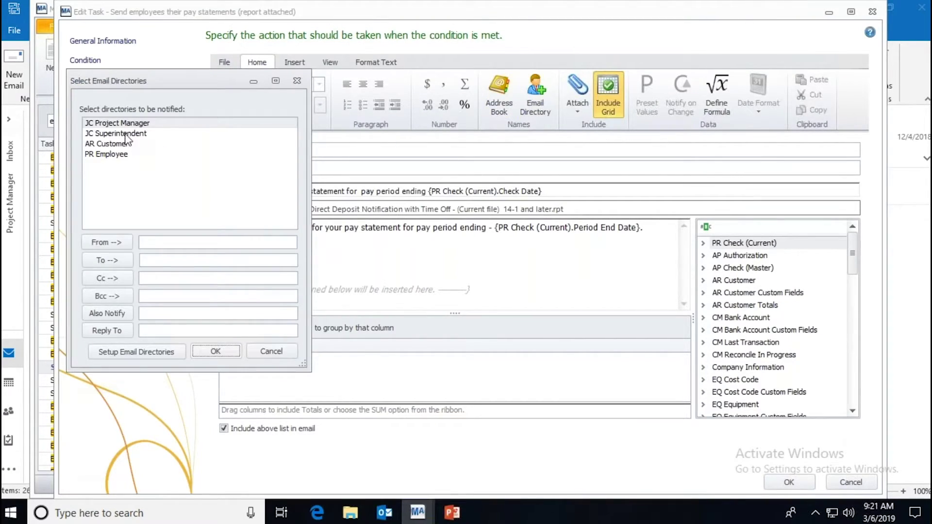
left_click(124, 153)
left_click(107, 260)
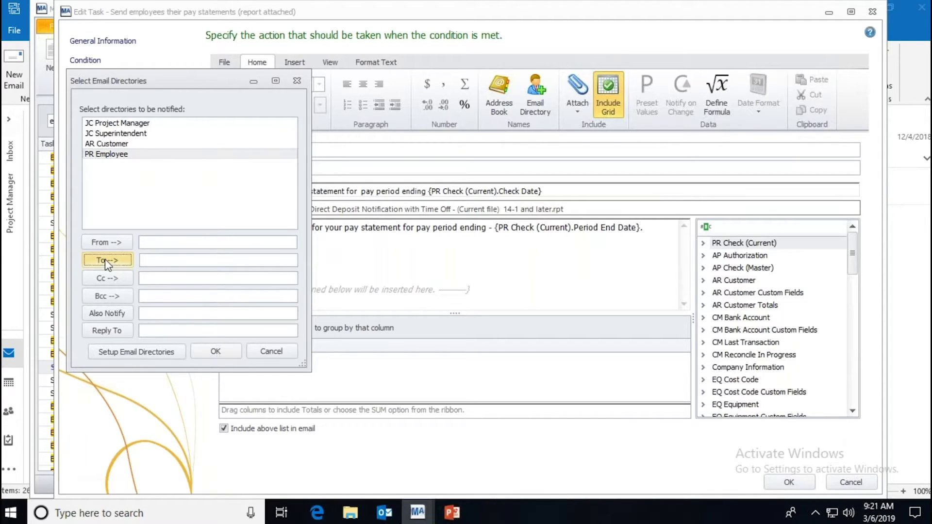
left_click(214, 351)
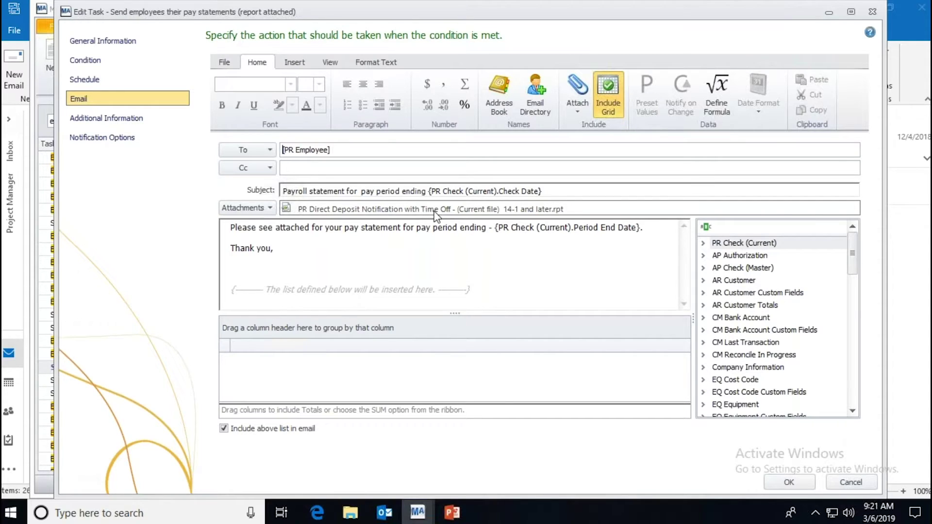
Step: Uncheck 'Include above list in email', add a Reply To field, and close the task editor
right_click(436, 215)
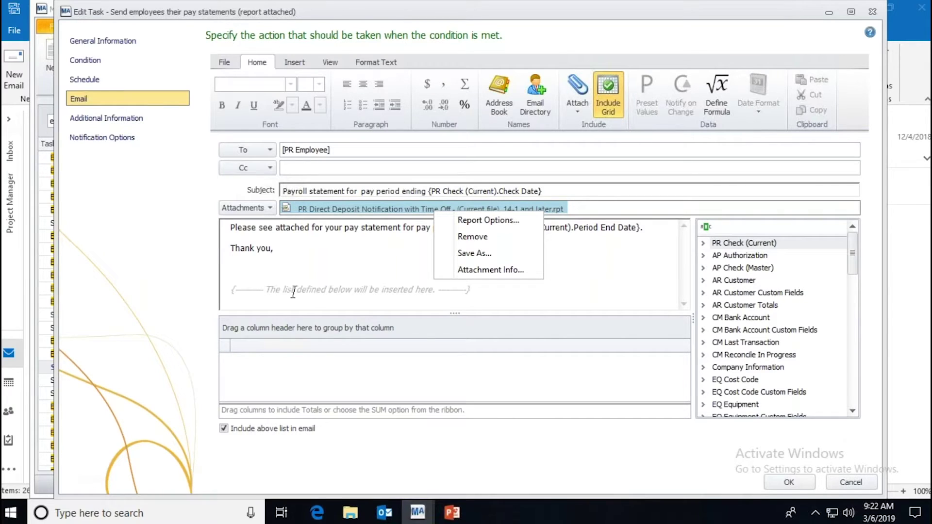
left_click(223, 429)
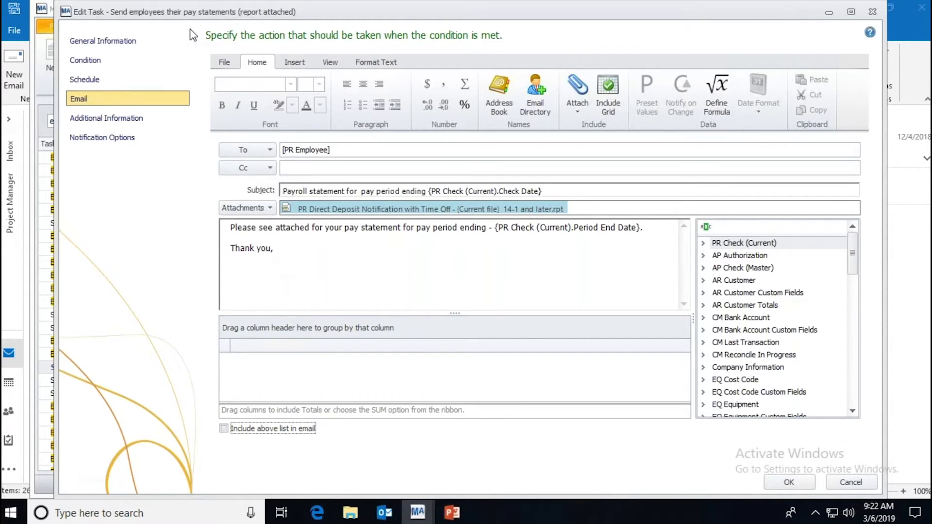
left_click(330, 63)
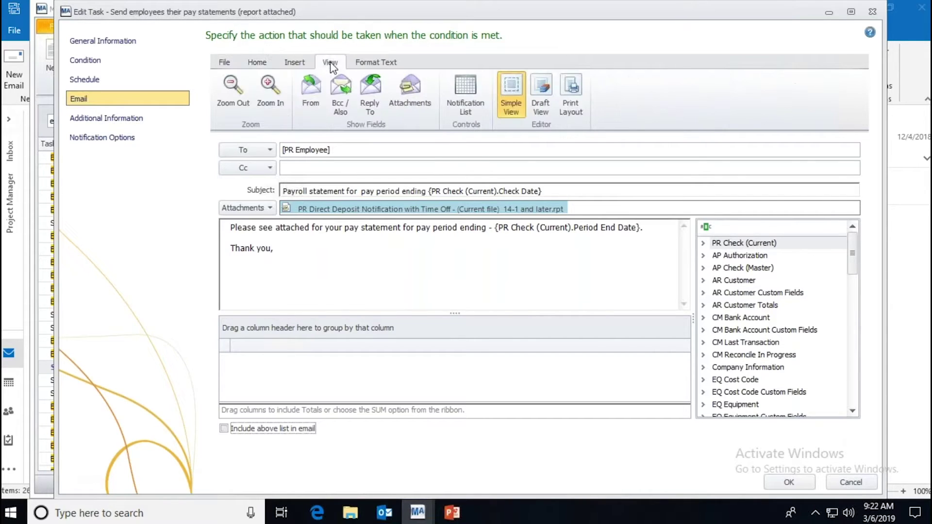
left_click(370, 94)
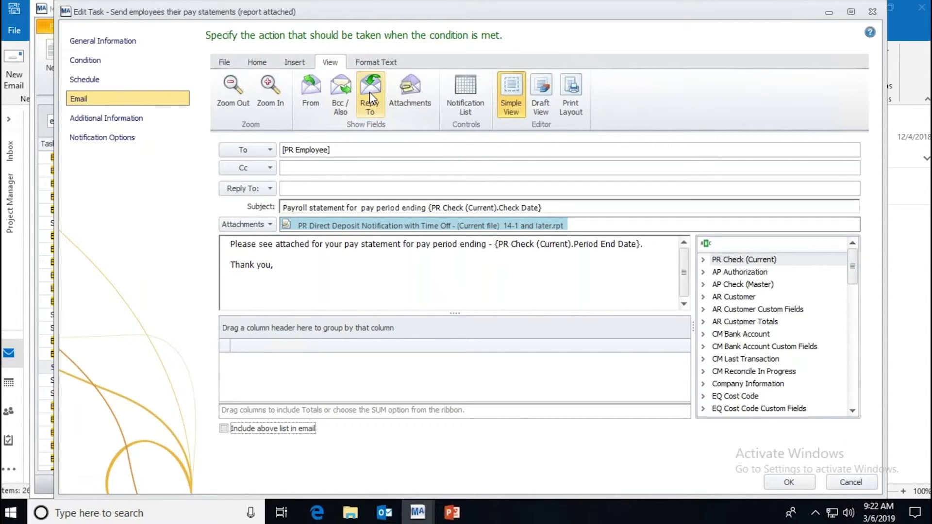
left_click(872, 11)
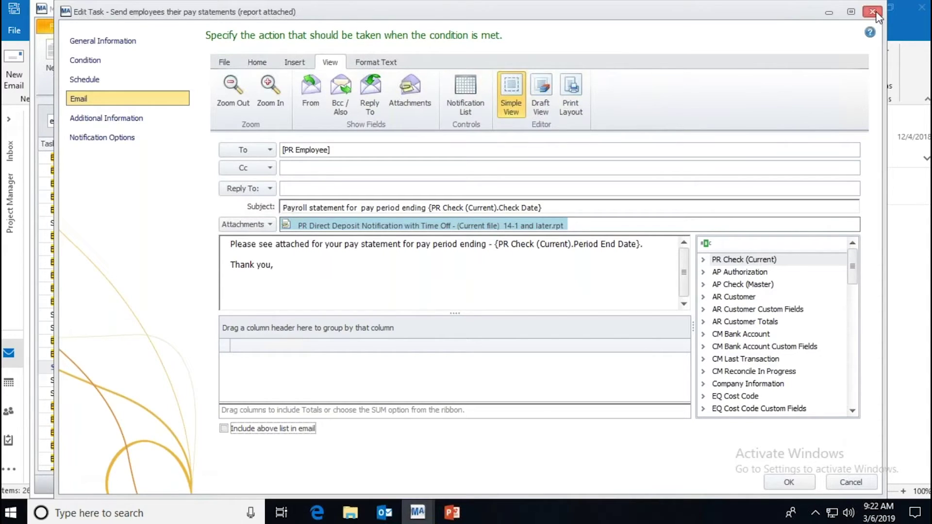
Step: Search for 'ins' and open the 'Vendors with expiring General Liability Insurance' task's Email page
scroll(144, 328, "up", 2)
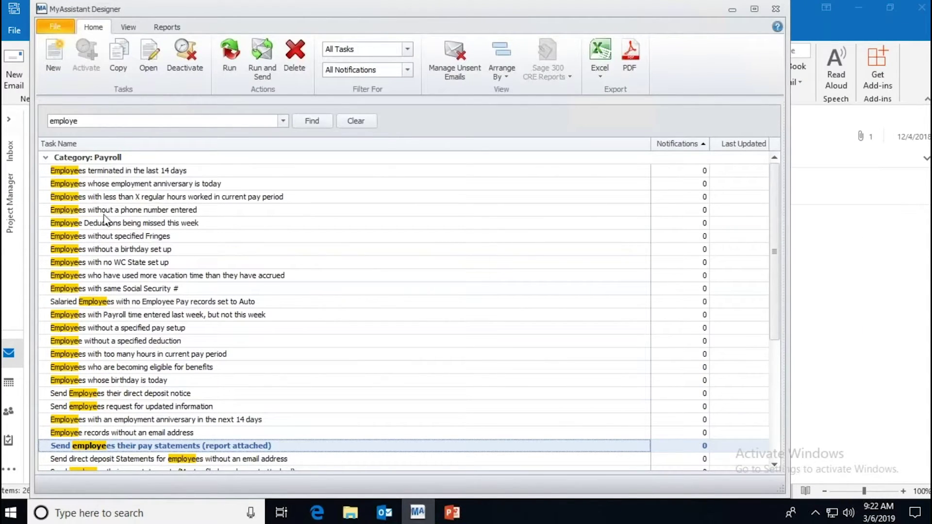
left_click(104, 122)
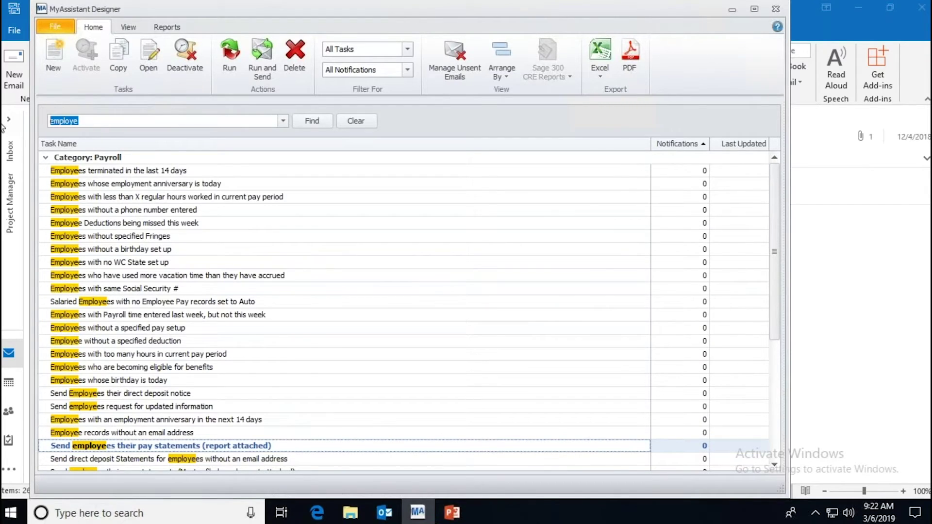
type("ins")
key("Return")
left_click(207, 172)
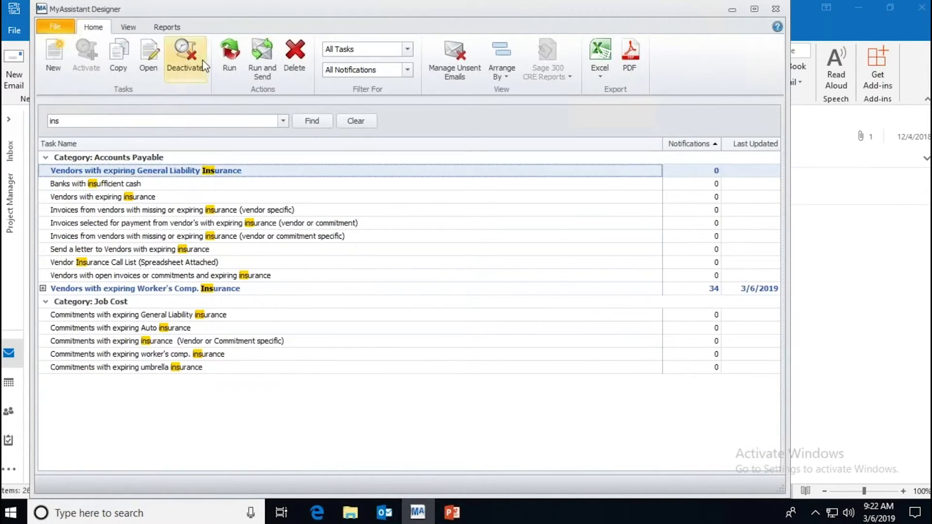
left_click(148, 56)
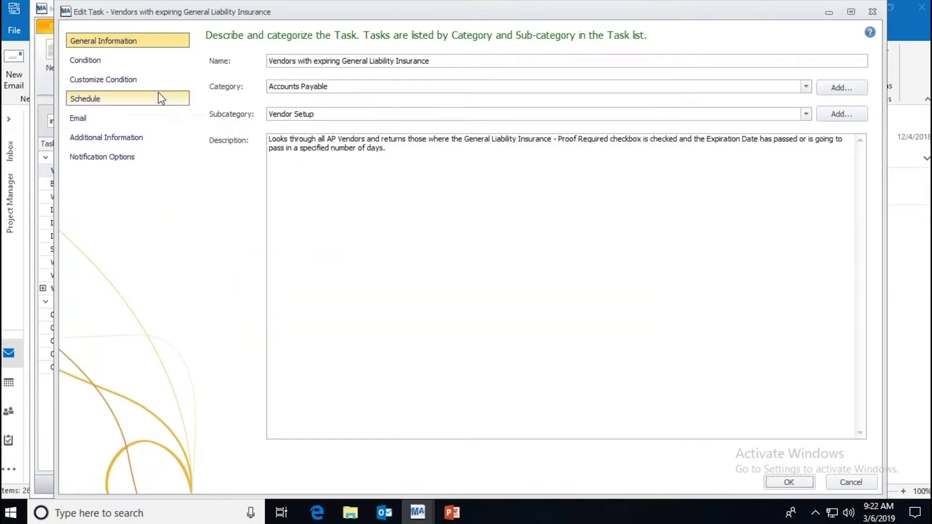
left_click(92, 118)
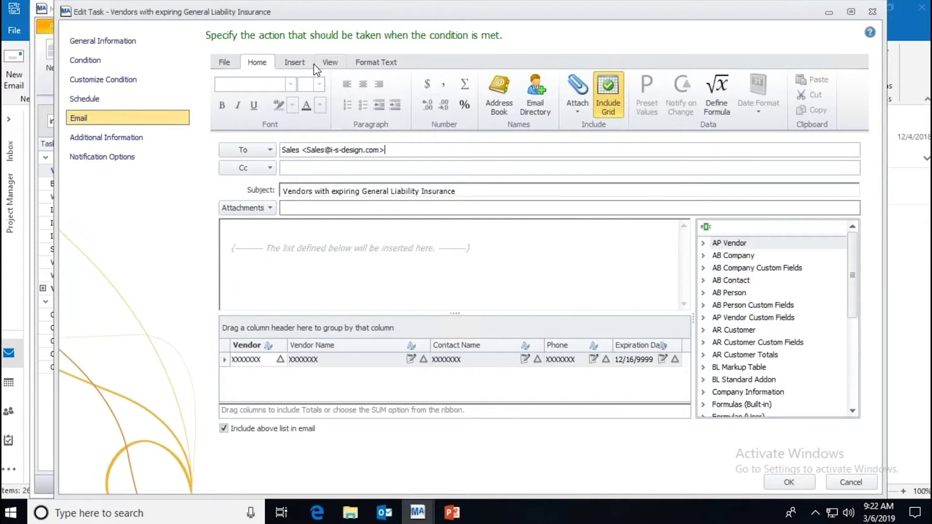
Step: Add Reply To and From fields to the task's email, then close the editor
left_click(331, 63)
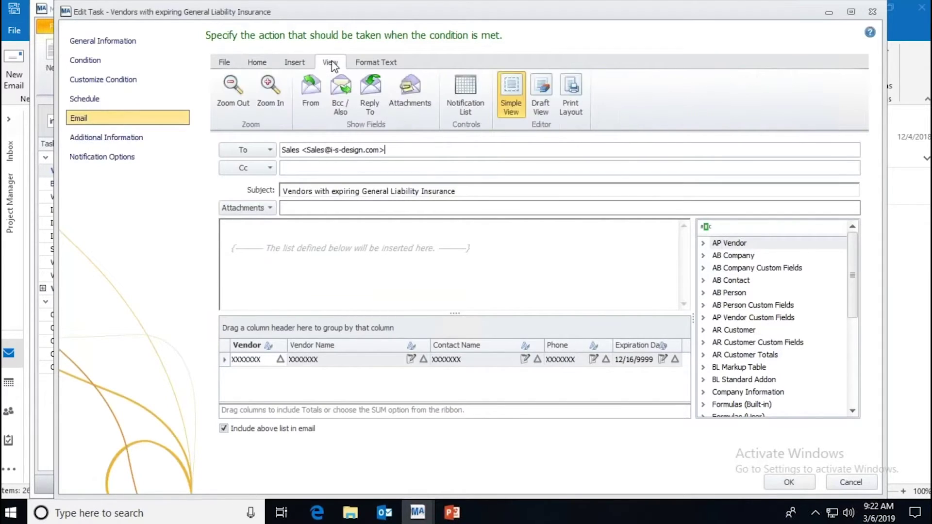
left_click(376, 95)
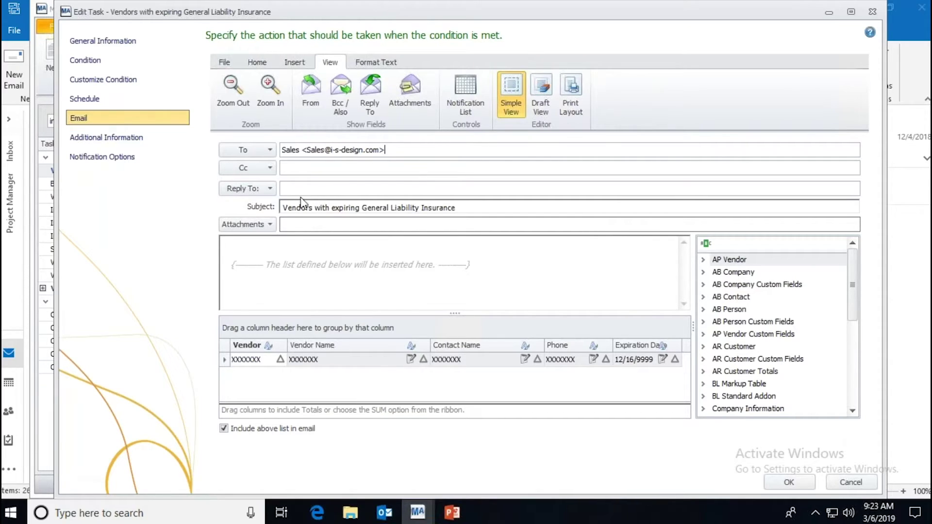
left_click(285, 189)
left_click(313, 92)
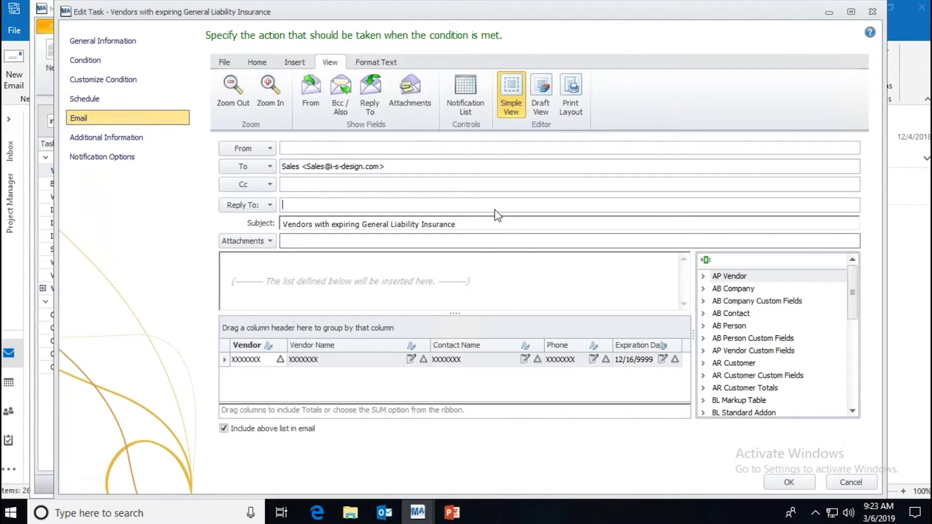
left_click(872, 11)
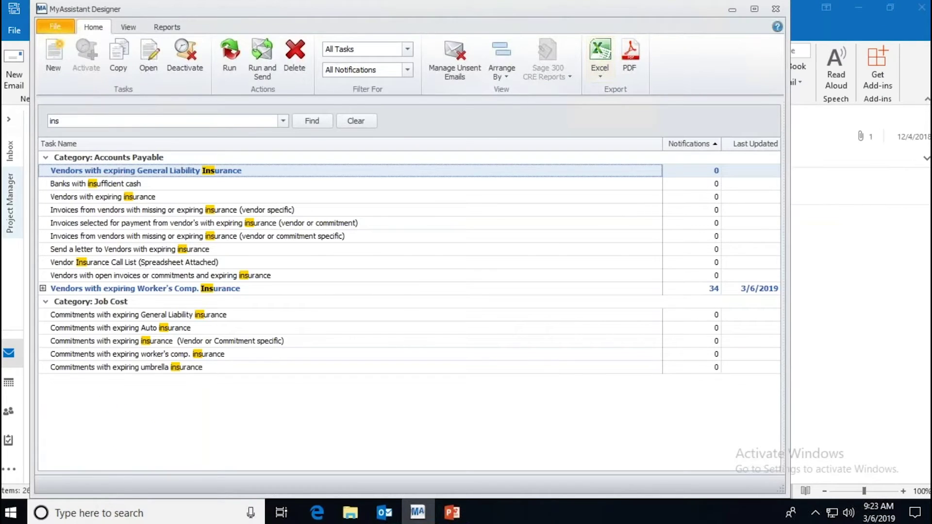
Step: Select the vendor-specific missing insurance invoices task, then shrink the designer window and shift it right
left_click(196, 213)
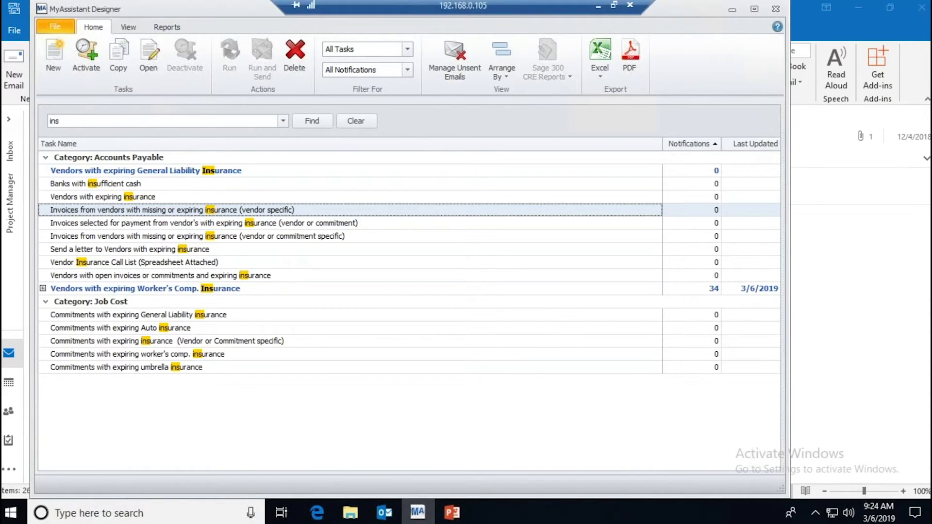
left_click_drag(785, 1, 766, 12)
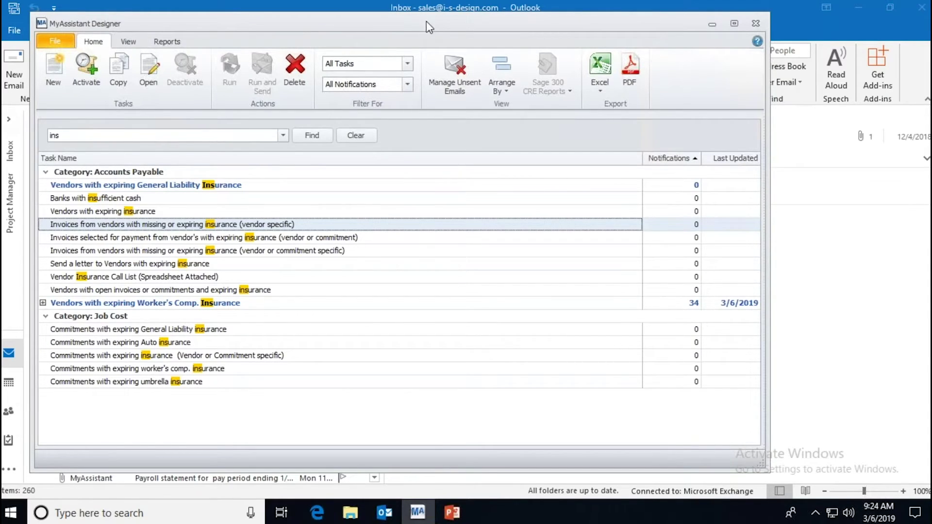
left_click_drag(433, 22, 474, 22)
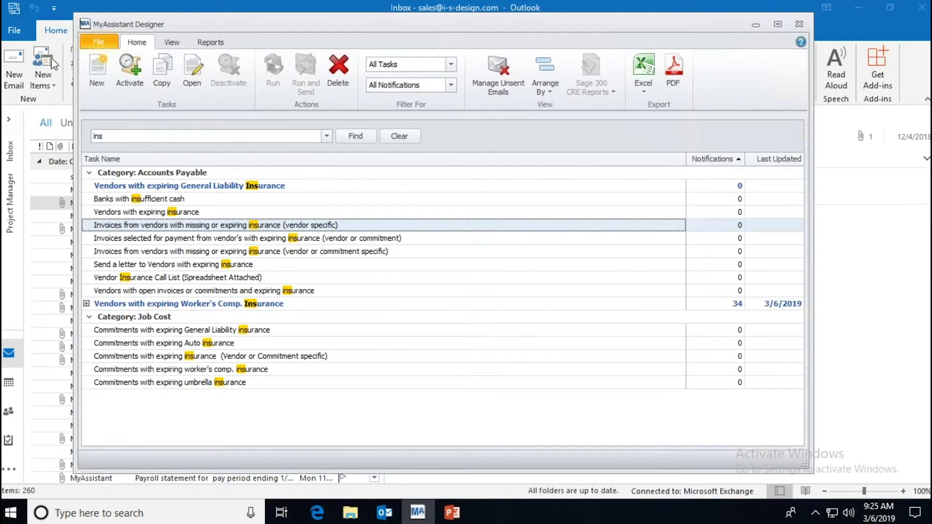
Step: Search the task list for 'set' and select the payroll set-up and vendors recently set up tasks
left_click(408, 132)
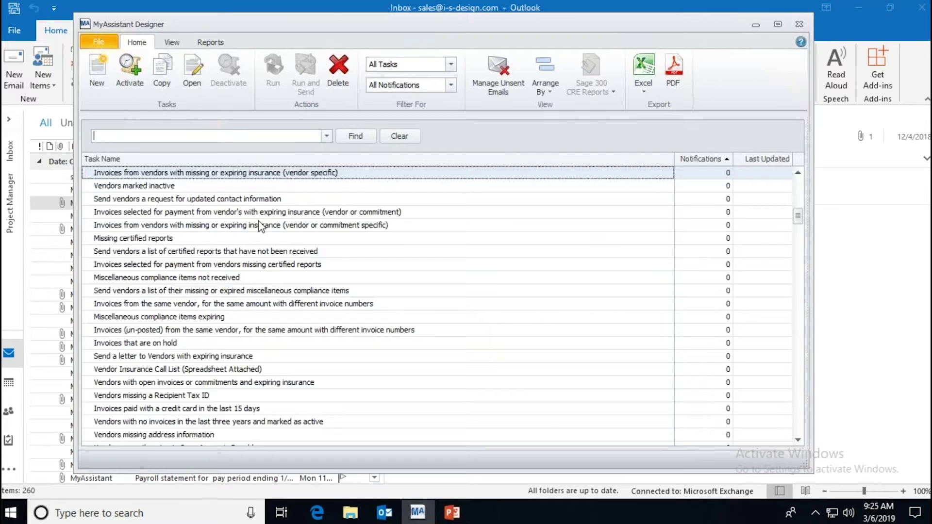
scroll(262, 226, "up", 5)
scroll(263, 226, "up", 7)
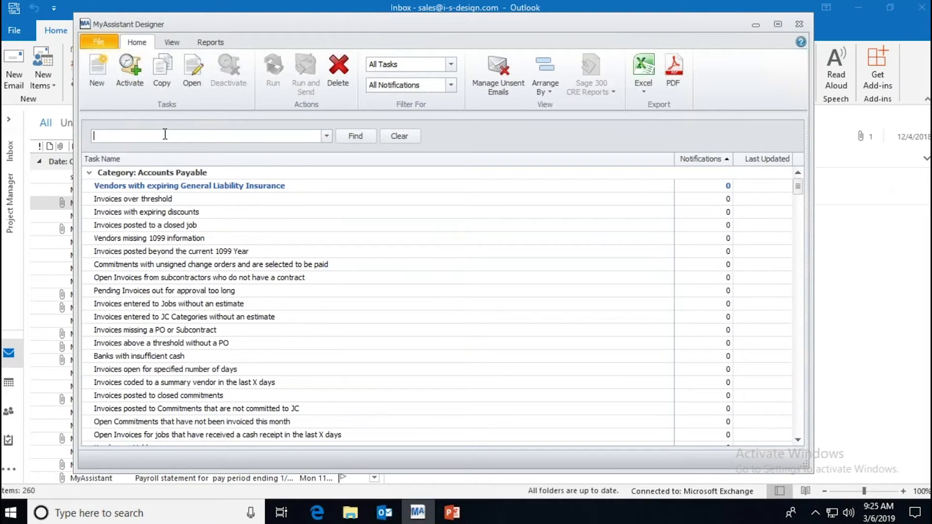
type("set")
key("Return")
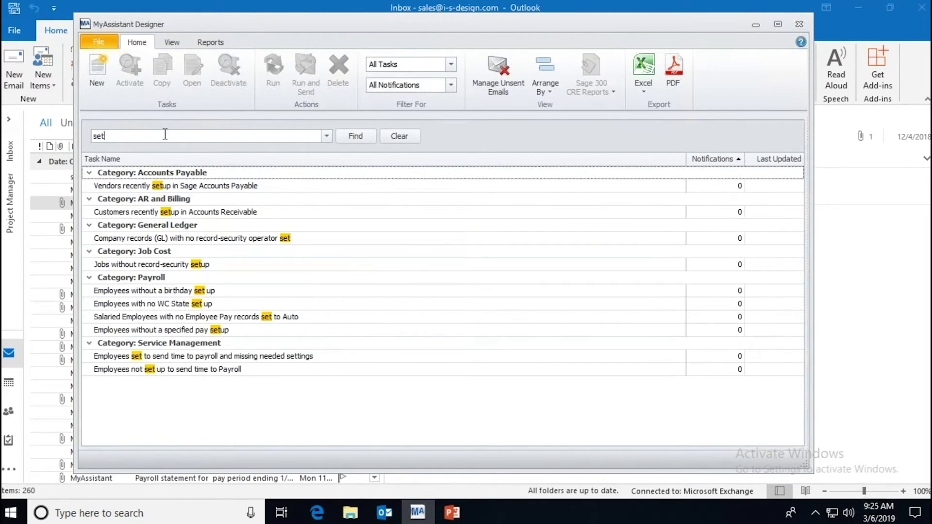
left_click(165, 291)
left_click(156, 306)
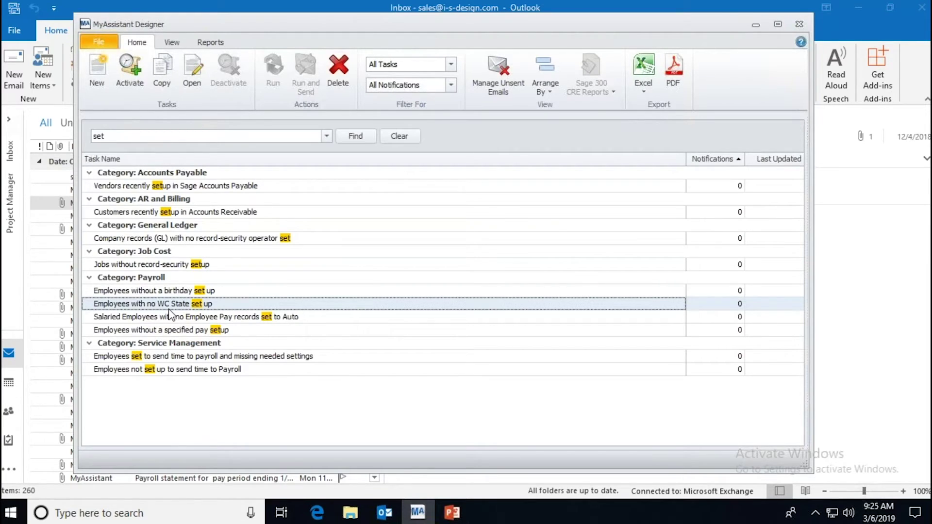
left_click(120, 187)
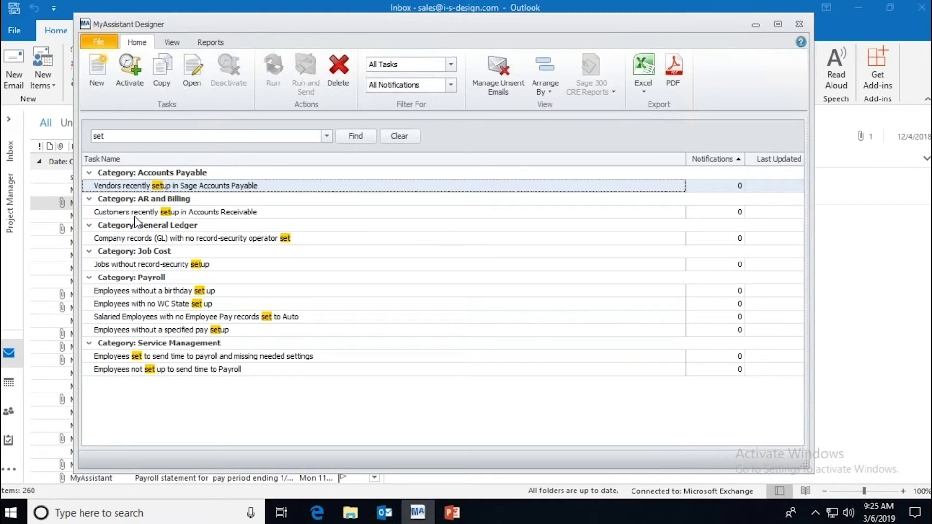
left_click(149, 136)
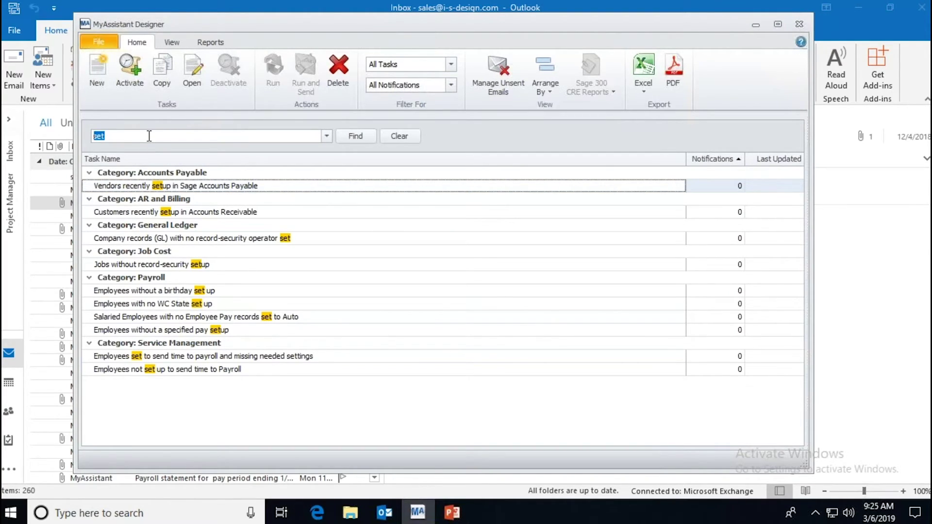
Step: Search the tasks for 'change' and select the Employees whose pay rates have changed task
type("change")
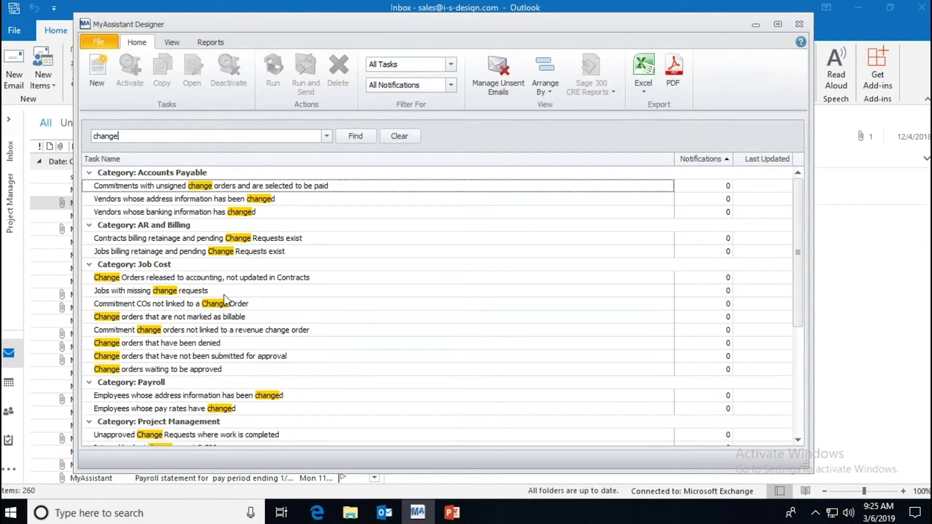
scroll(321, 315, "down", 5)
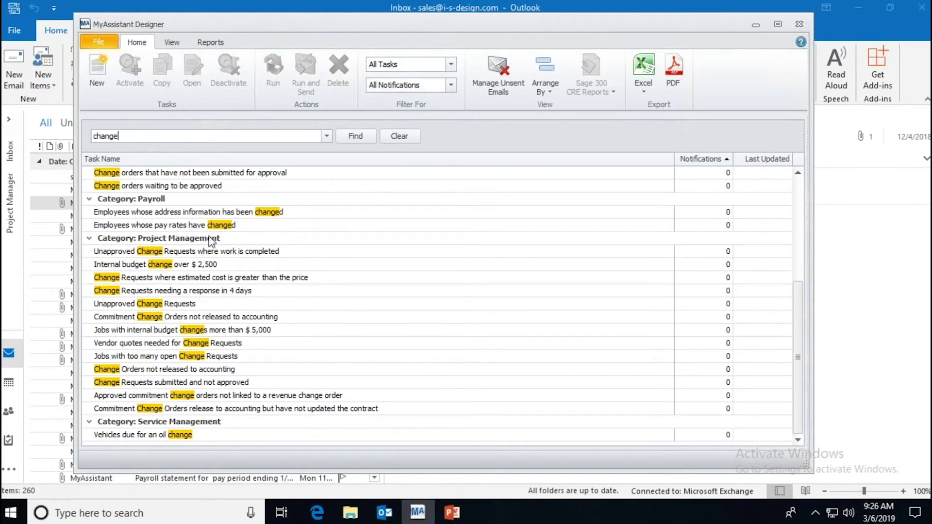
left_click(195, 227)
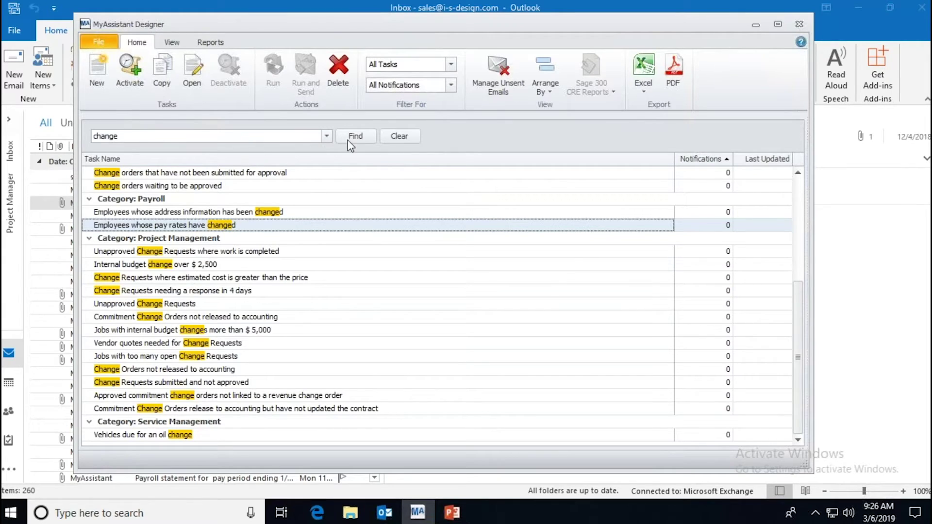
Step: Clear the search, then search for tasks mentioning 'cost' and scroll through the matches
left_click(395, 137)
scroll(265, 223, "down", 10)
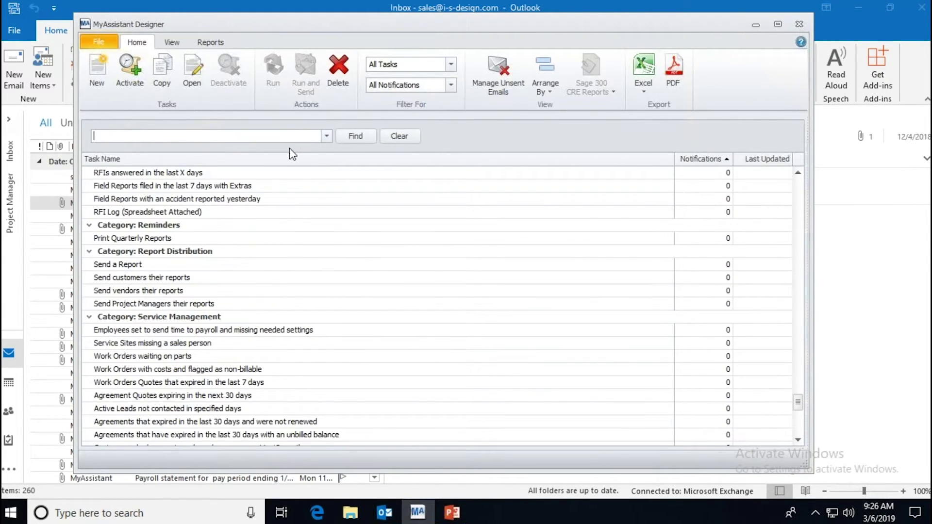
scroll(296, 180, "up", 3)
scroll(296, 179, "up", 1)
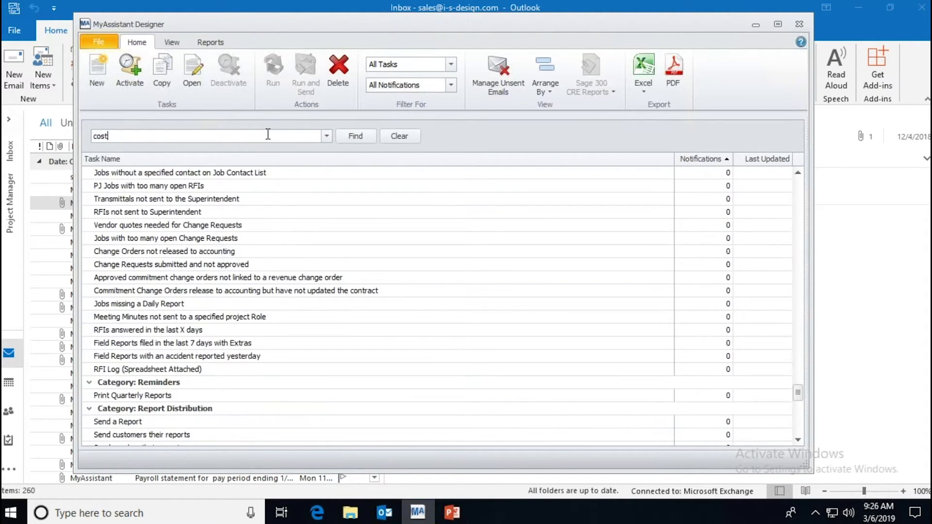
key("Return")
scroll(288, 233, "down", 5)
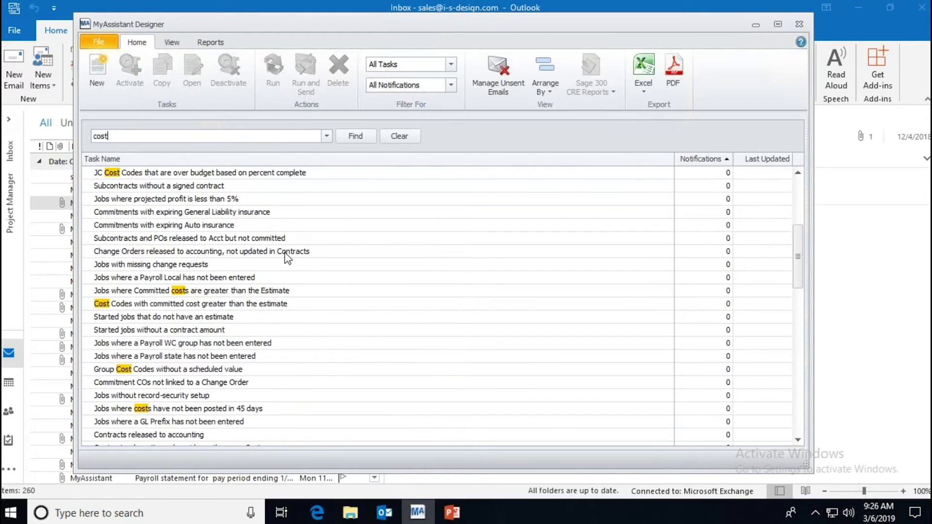
scroll(285, 252, "down", 9)
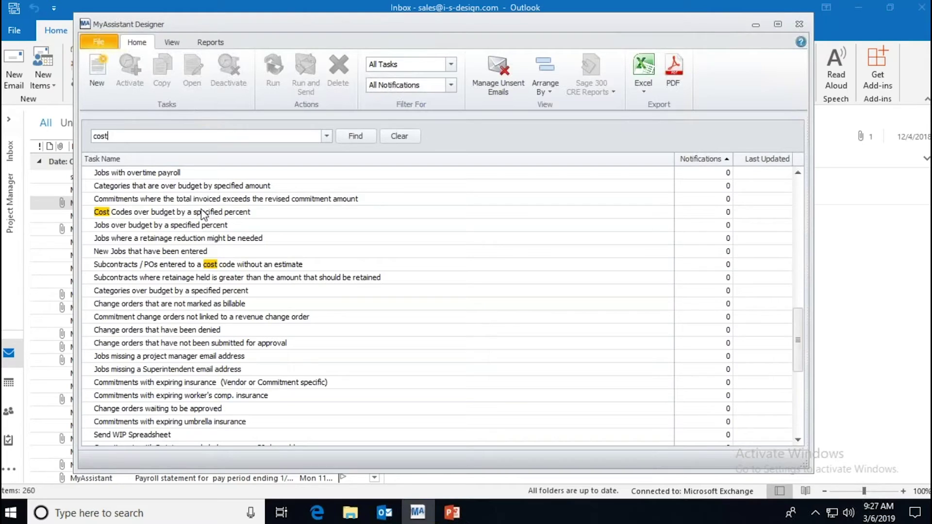
Step: Activate the 'Categories over budget by specified amount' task with a Dollar Amount of 1
left_click(178, 186)
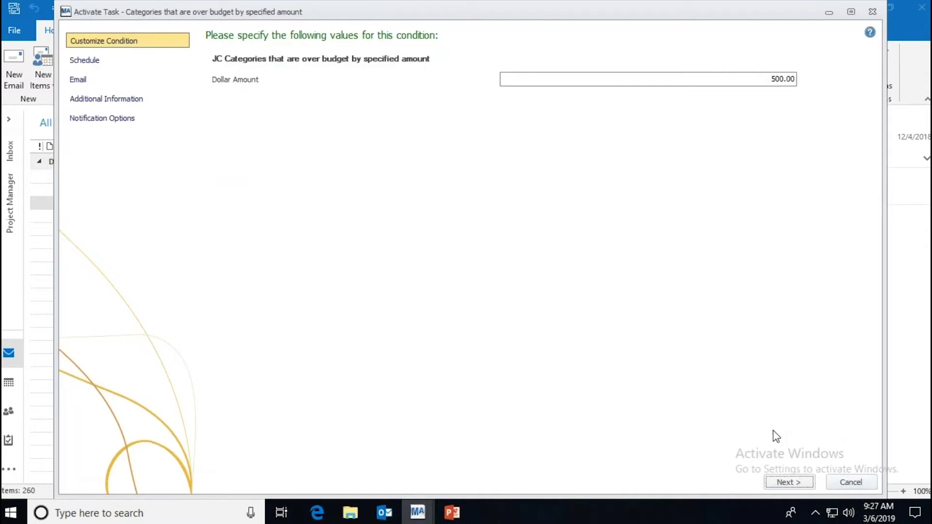
left_click(771, 78)
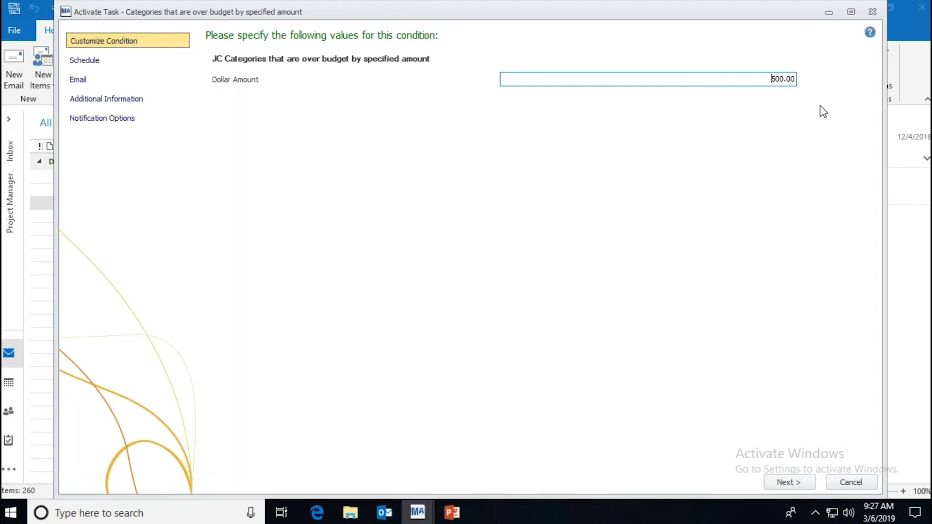
type("1")
left_click(787, 482)
left_click(787, 483)
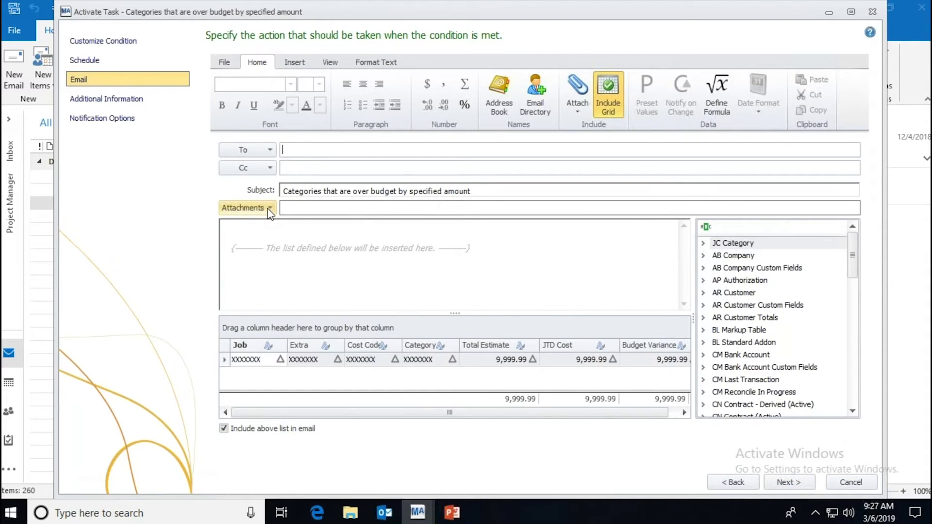
Step: Add a Spreadsheet Template attachment to the email, created from Blank Spreadsheet
left_click(269, 208)
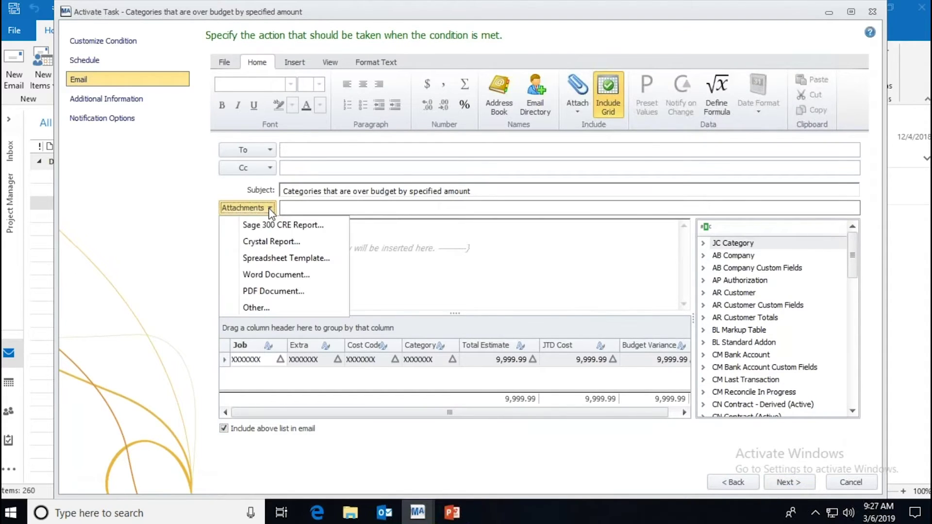
left_click(272, 260)
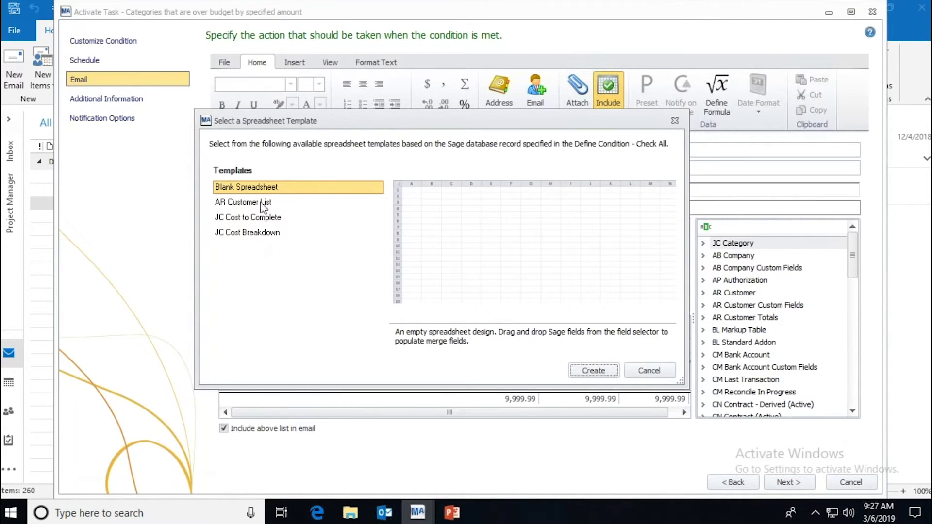
left_click(607, 373)
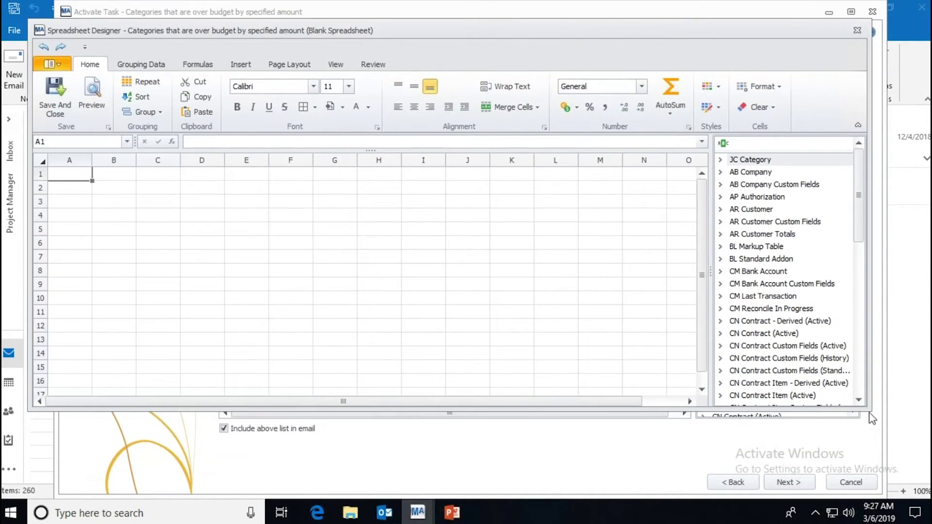
Step: Place JC Category fields Job in B2, and Cost Code, Category and Description in C3–E3
left_click_drag(872, 418, 871, 478)
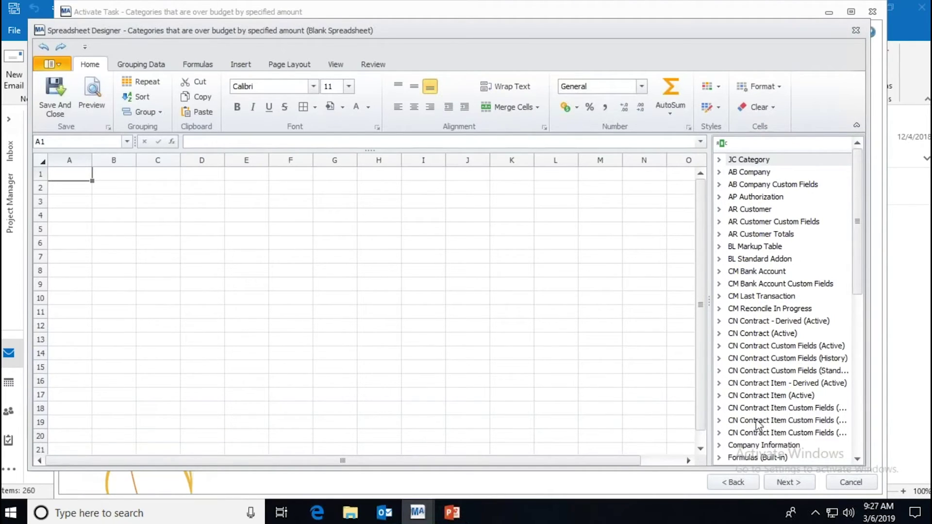
left_click(719, 160)
left_click_drag(748, 179, 113, 191)
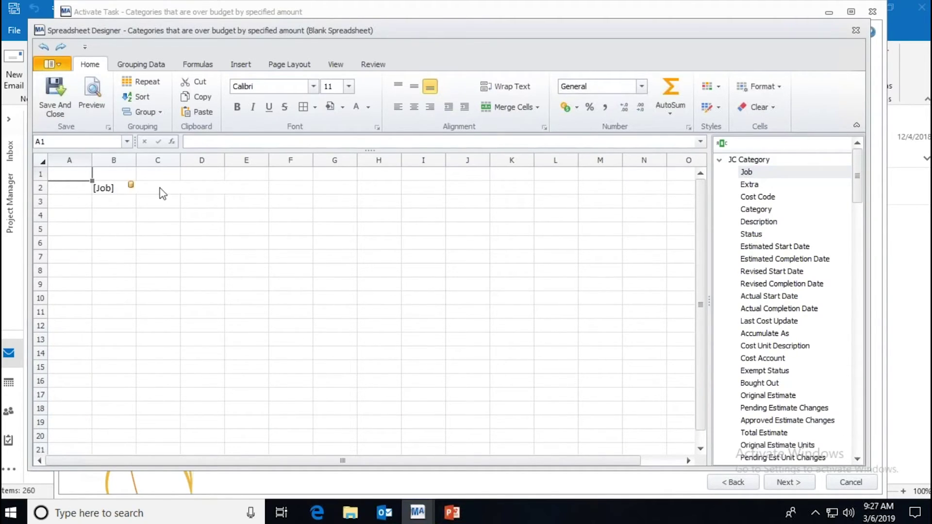
left_click_drag(751, 198, 147, 203)
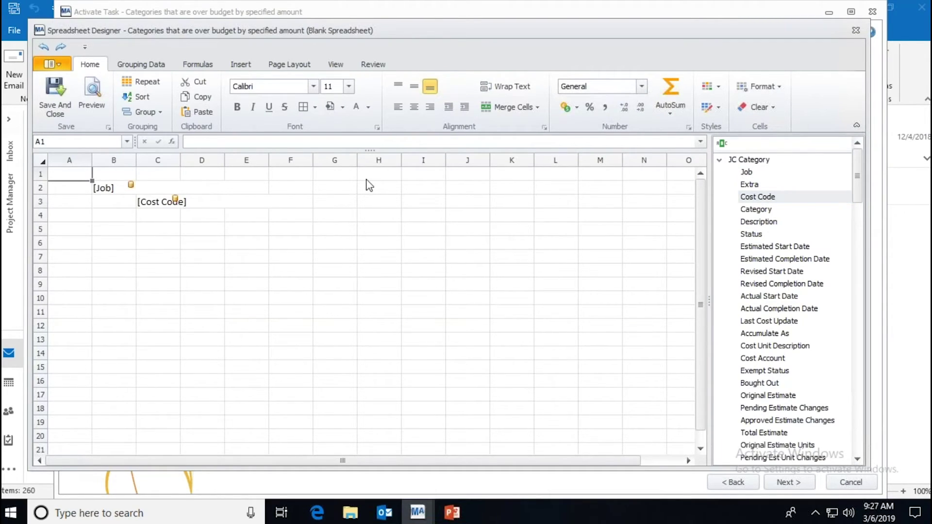
left_click_drag(756, 210, 403, 192)
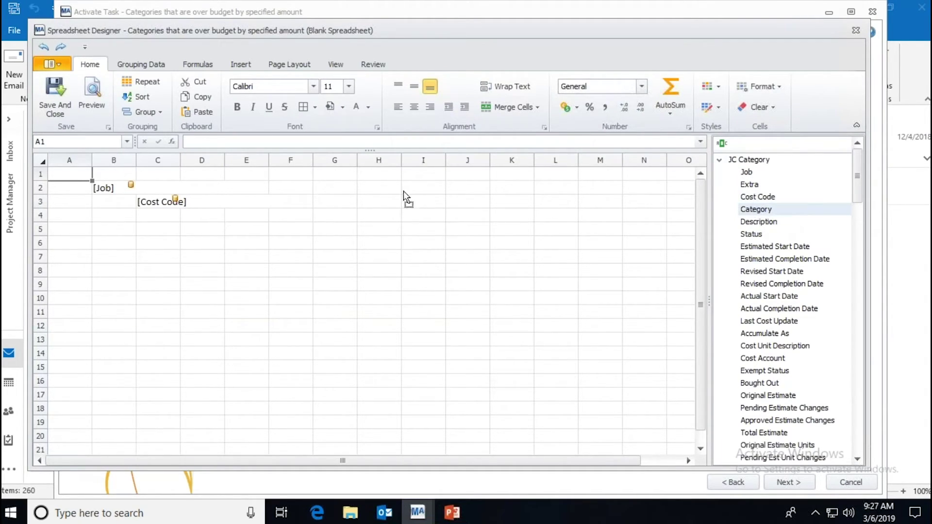
left_click_drag(211, 198, 211, 200)
left_click_drag(768, 223, 339, 209)
left_click_drag(246, 199, 247, 200)
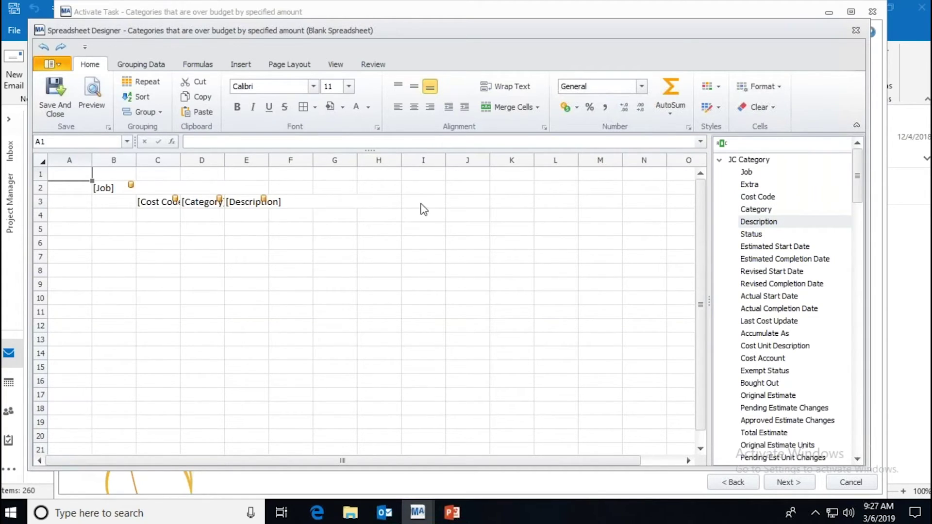
Step: Find 'des' in the field list, place JC Job Description in C2, and widen columns
left_click(770, 141)
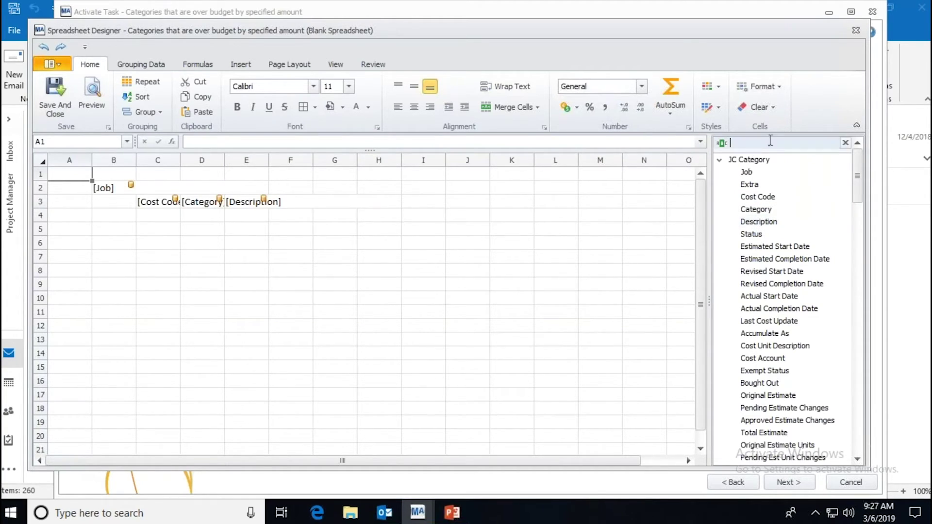
type("des")
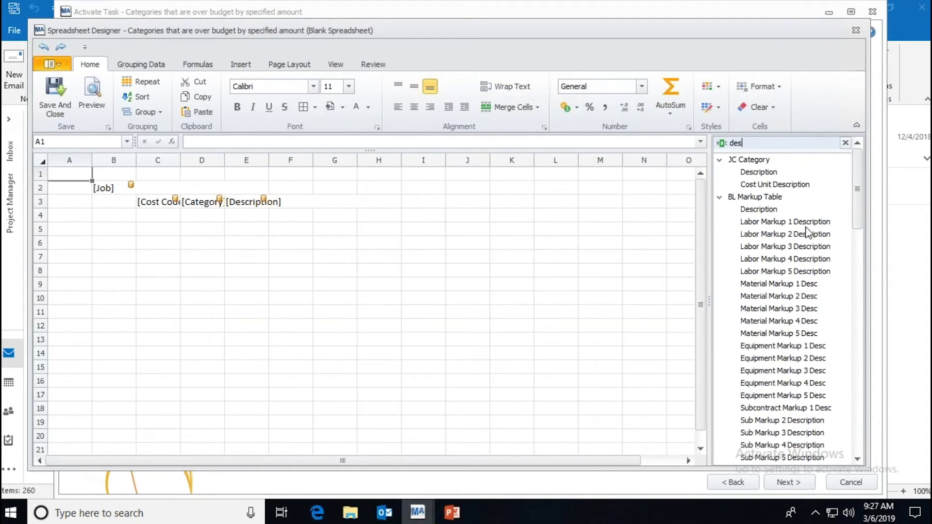
left_click_drag(855, 215, 844, 369)
left_click_drag(757, 311, 158, 188)
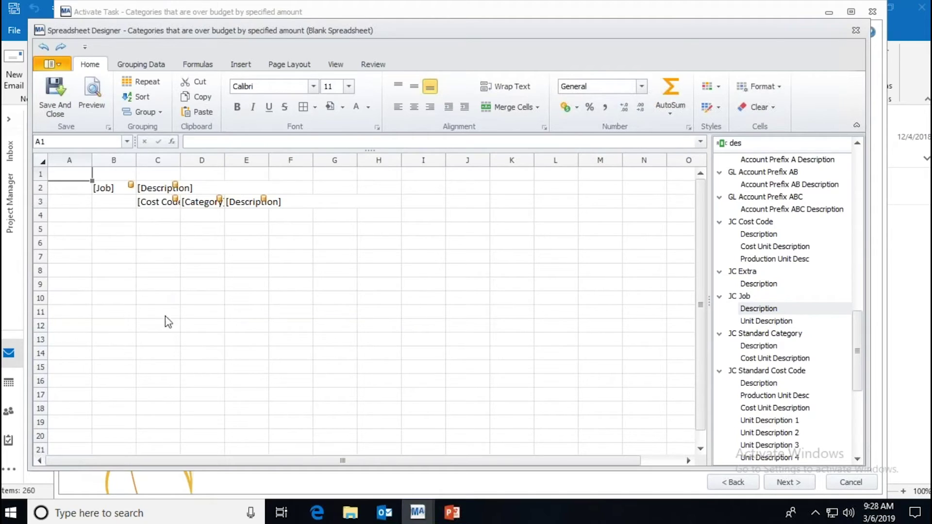
left_click_drag(276, 164, 302, 162)
left_click_drag(222, 160, 204, 164)
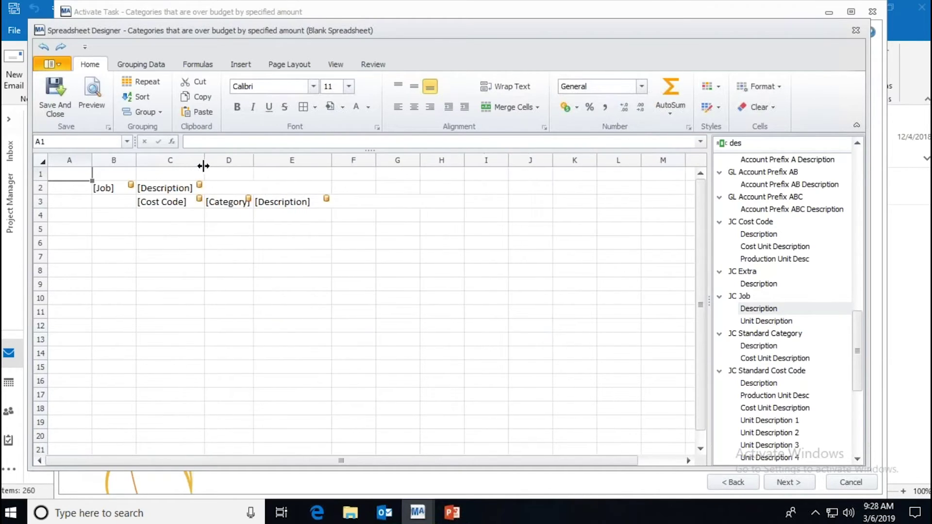
Step: Make a repeating Detail section over A1:F4, preview job 03-001's categories, then select Detail
left_click(144, 84)
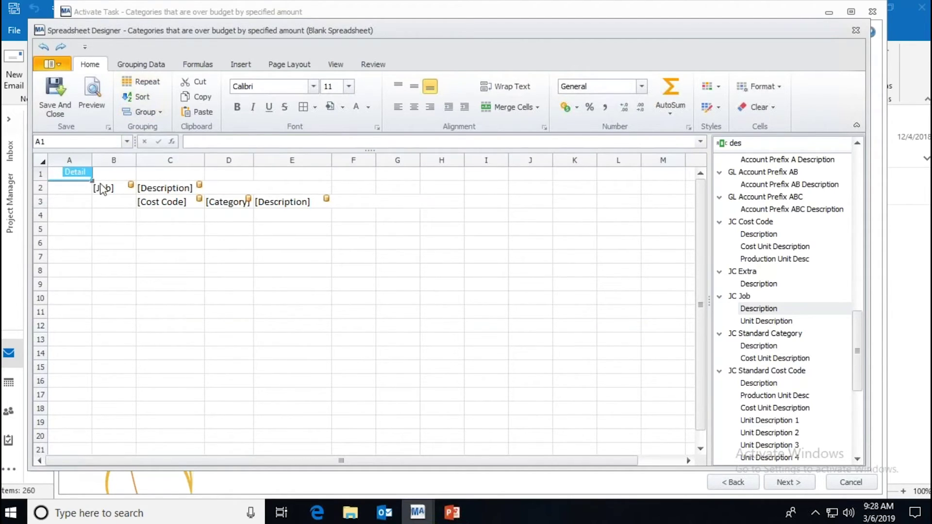
left_click_drag(91, 180, 375, 212)
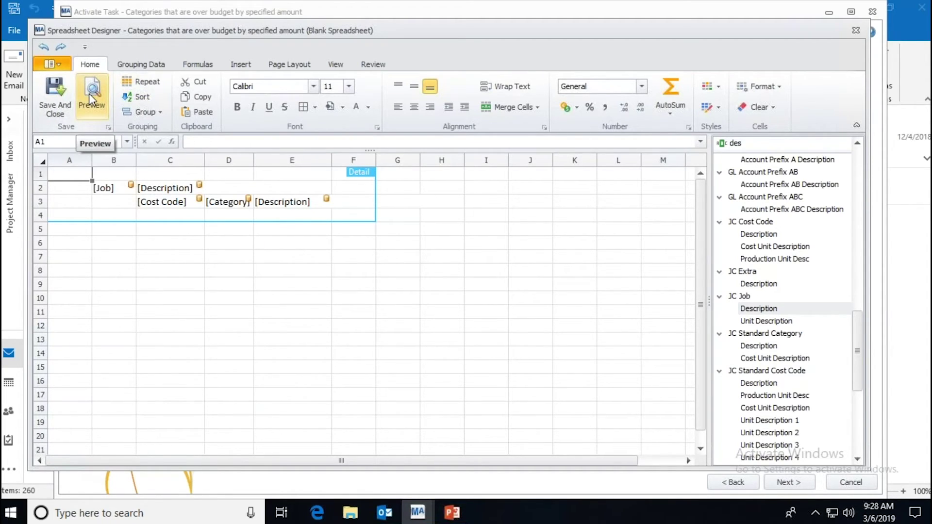
left_click(89, 94)
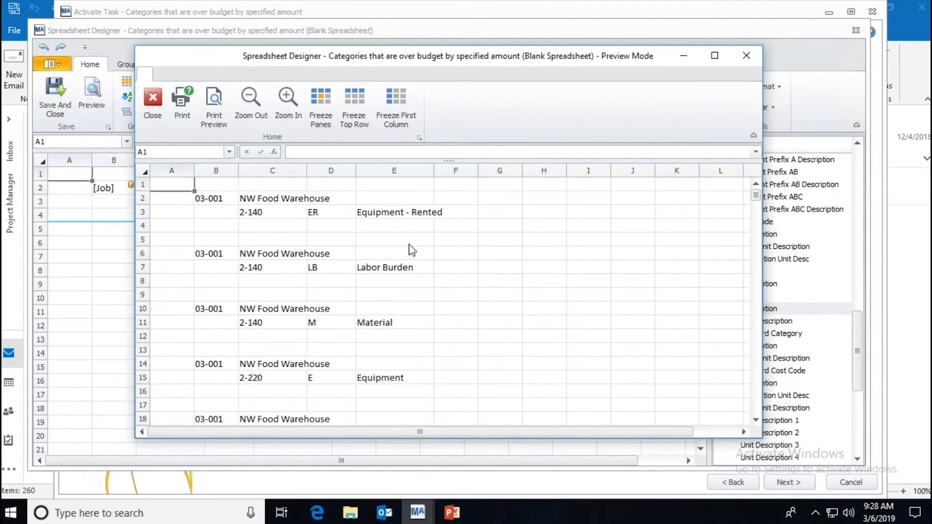
left_click(746, 57)
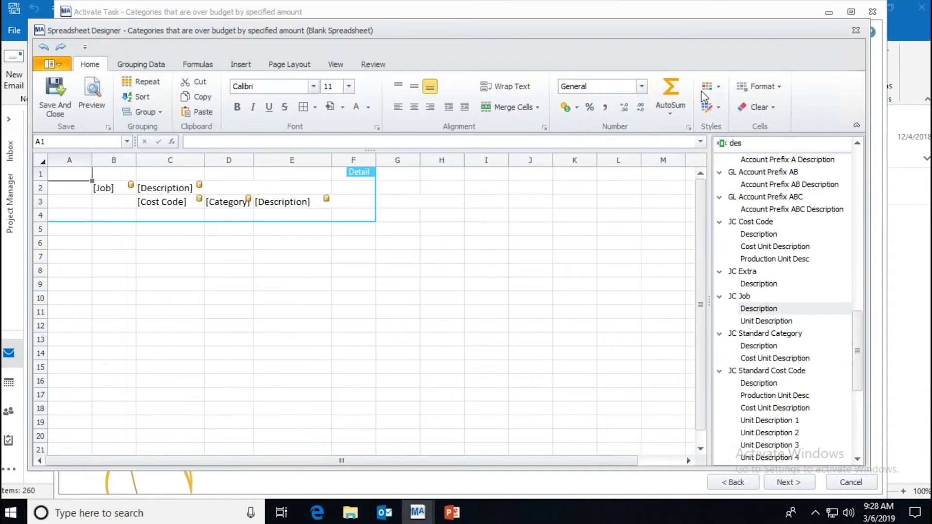
left_click(374, 222)
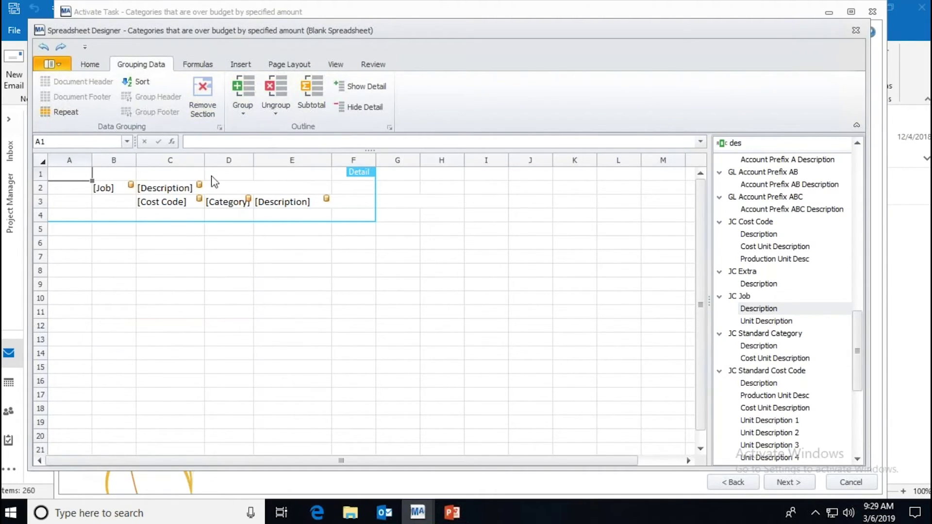
Step: Replace the Detail section with one repeating B2:E3 and preview the 03-001 job category lines
left_click(203, 103)
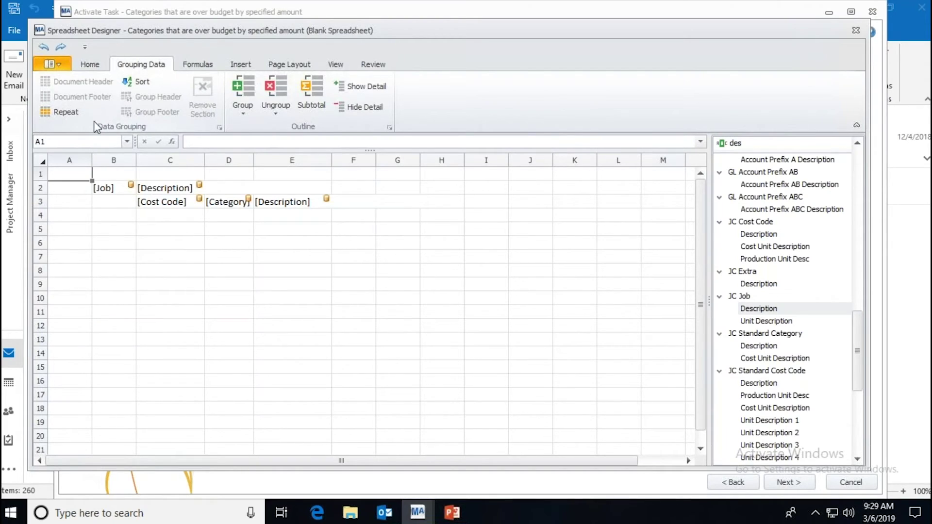
left_click_drag(98, 188, 305, 206)
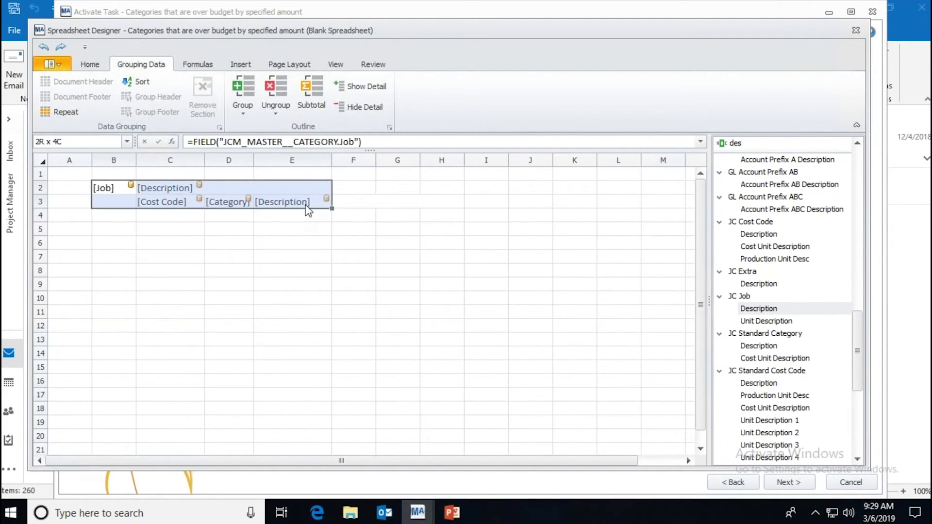
left_click(59, 111)
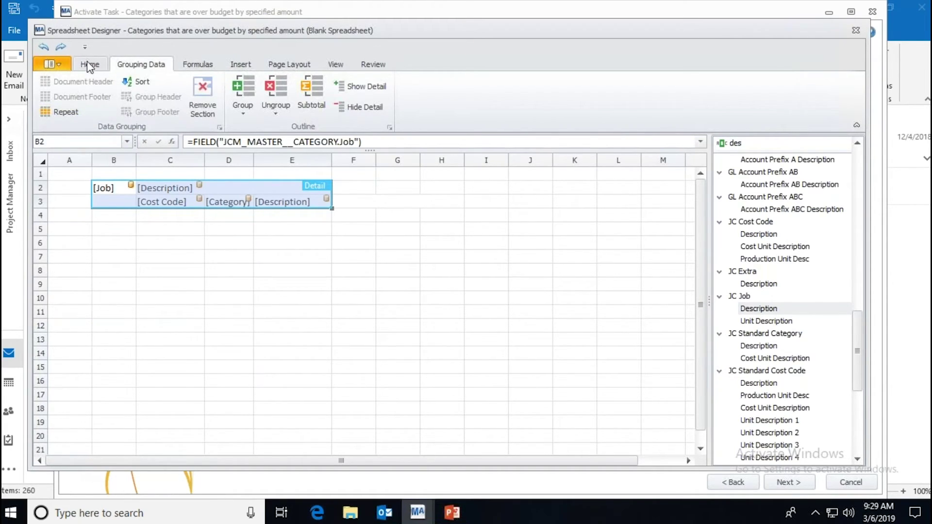
left_click(87, 60)
left_click(91, 94)
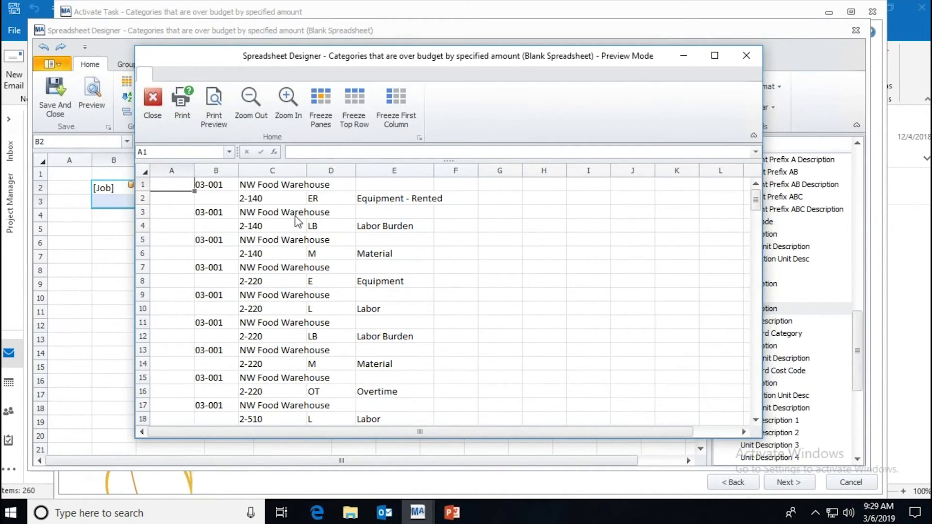
Step: Close the preview and the Spreadsheet Designer, discarding the spreadsheet changes
left_click(152, 99)
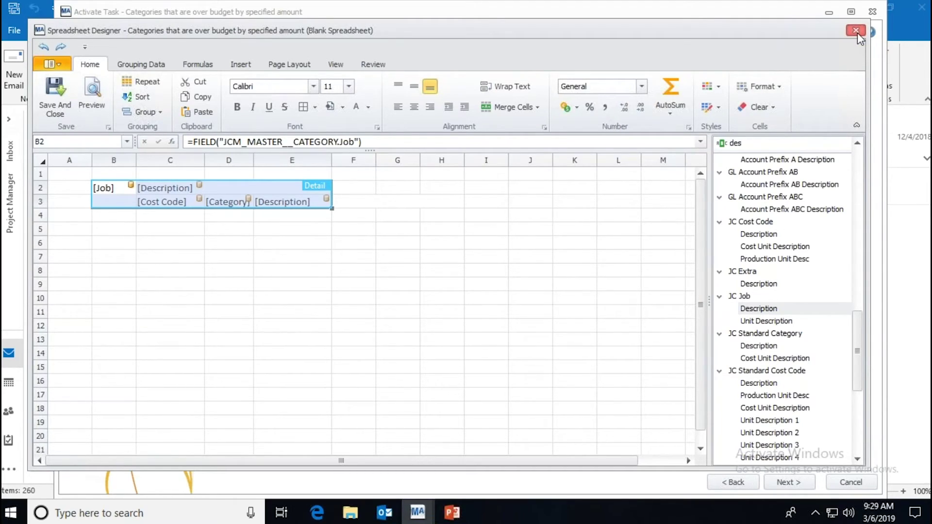
left_click(856, 30)
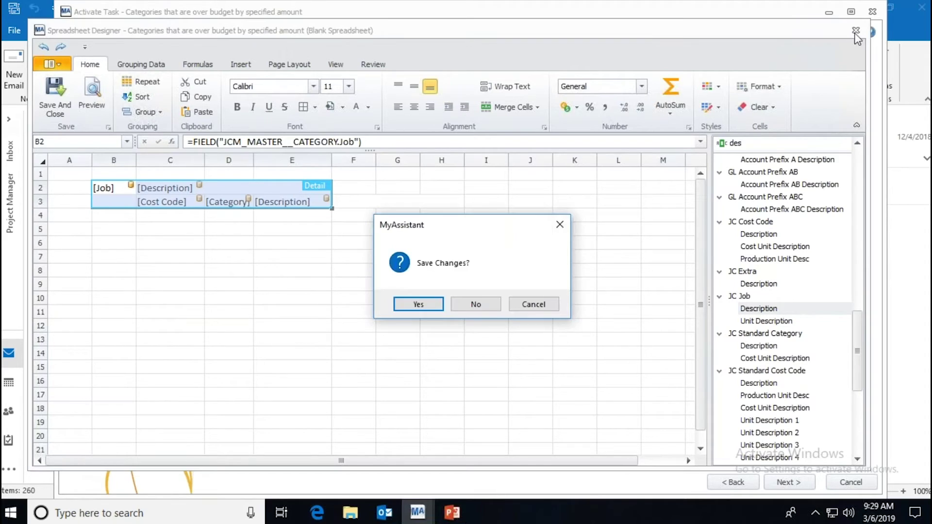
left_click(486, 304)
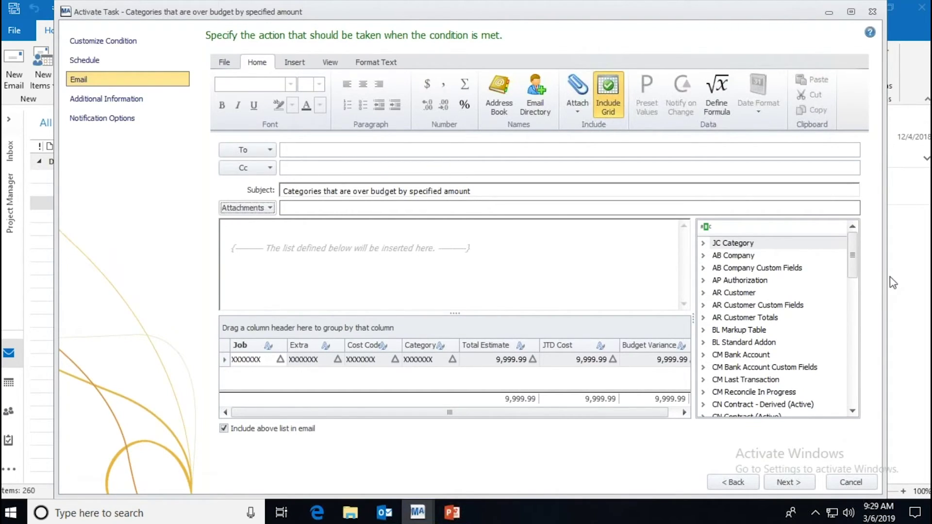
Step: Drag the Activate Task window's right edge outward to make it wider
left_click_drag(892, 282, 923, 280)
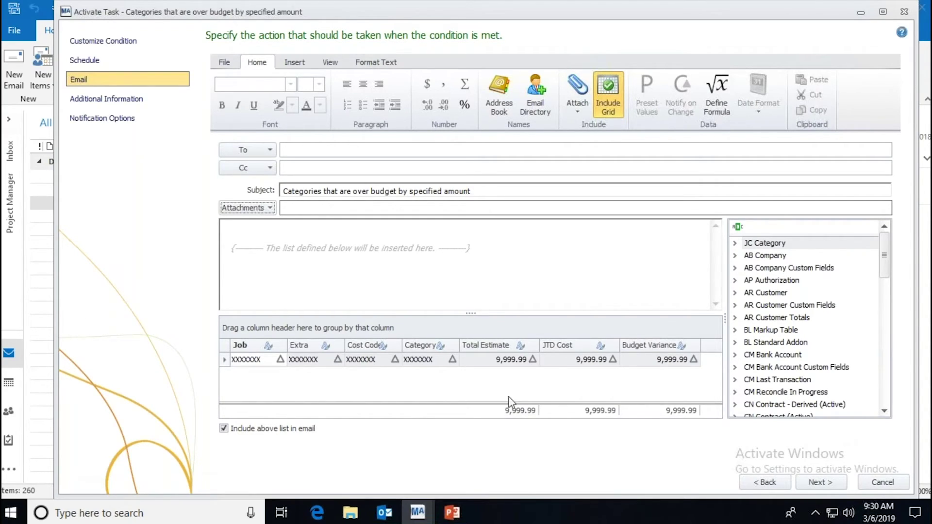
left_click(862, 10)
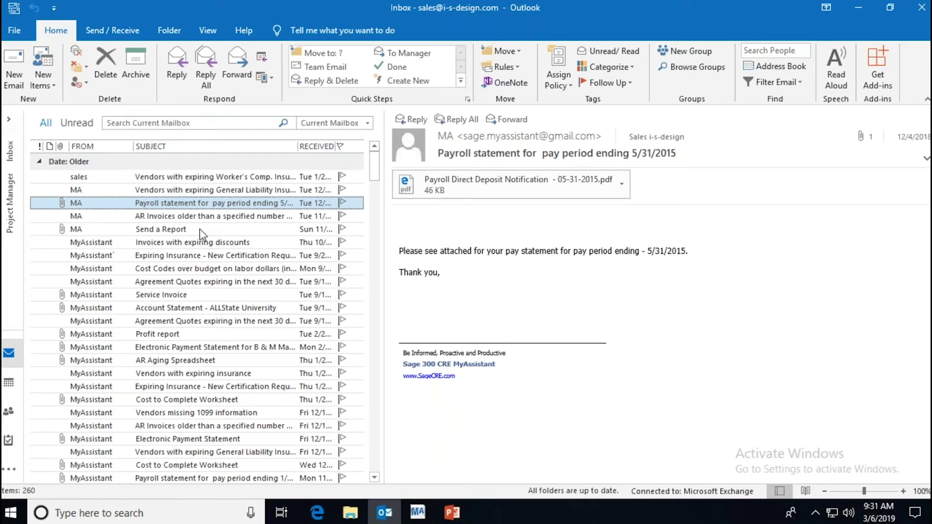
left_click(438, 286)
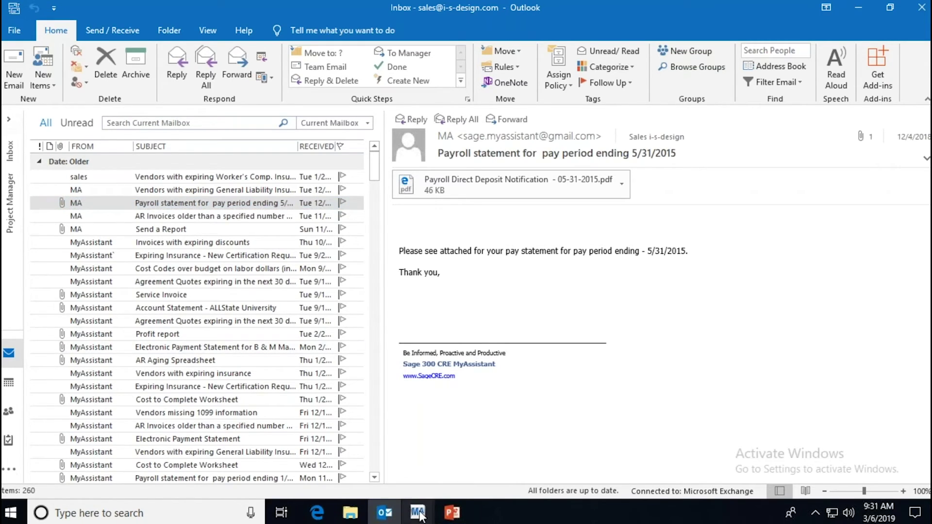
left_click(417, 513)
left_click(460, 462)
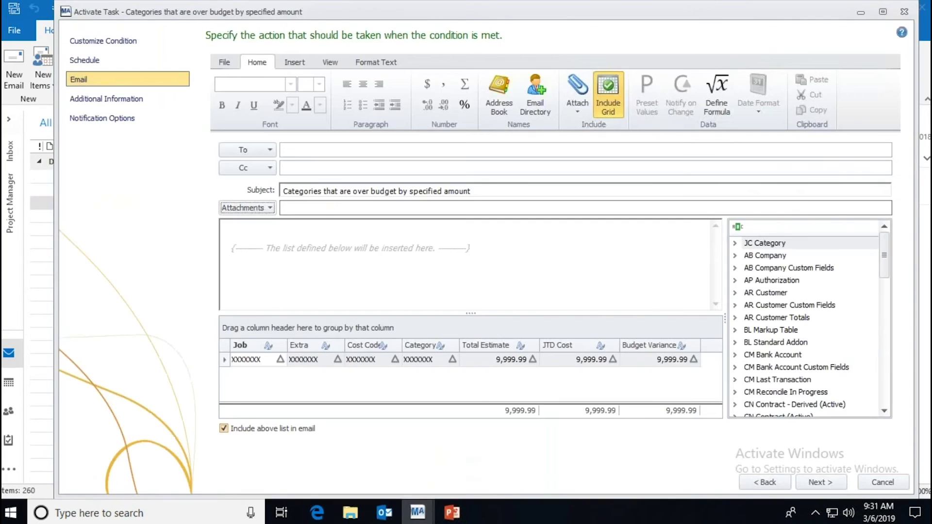
Step: Expand JC Category, view the Job field's stored values, then cancel but keep the task setup
left_click(331, 64)
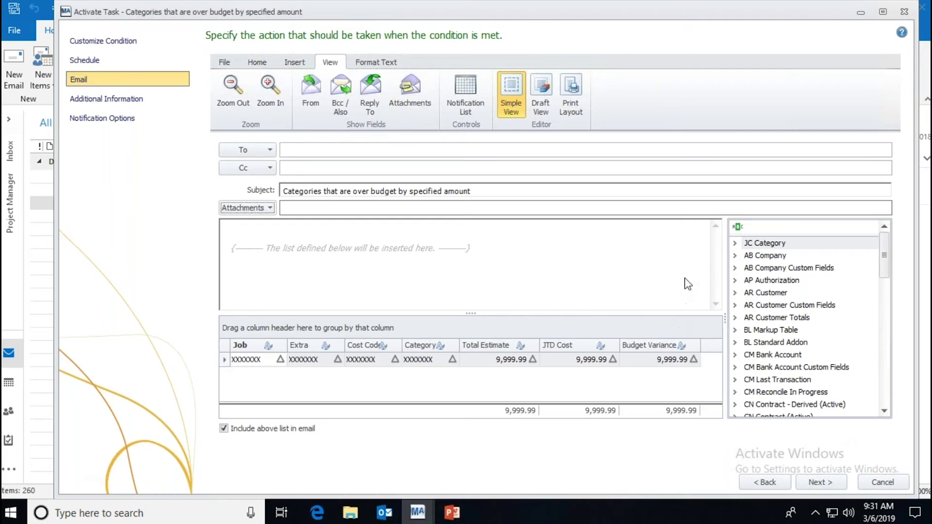
left_click(735, 242)
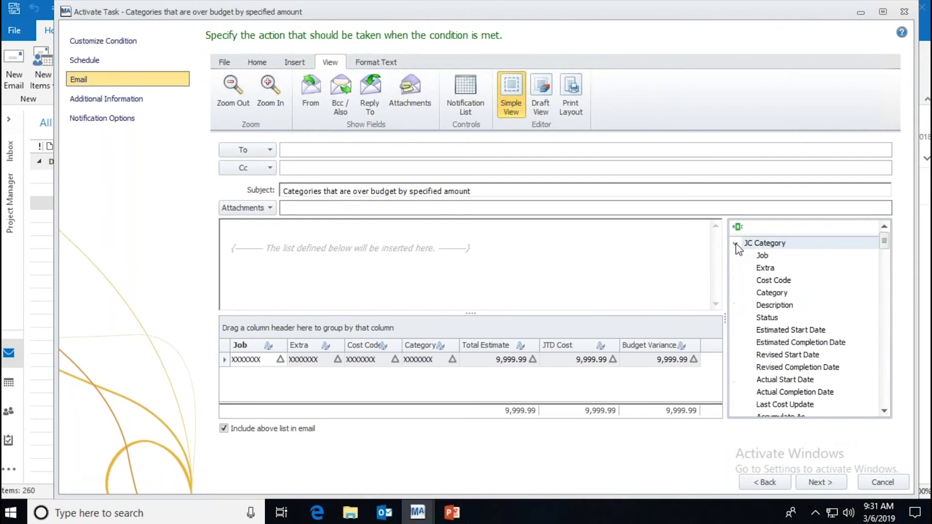
right_click(762, 256)
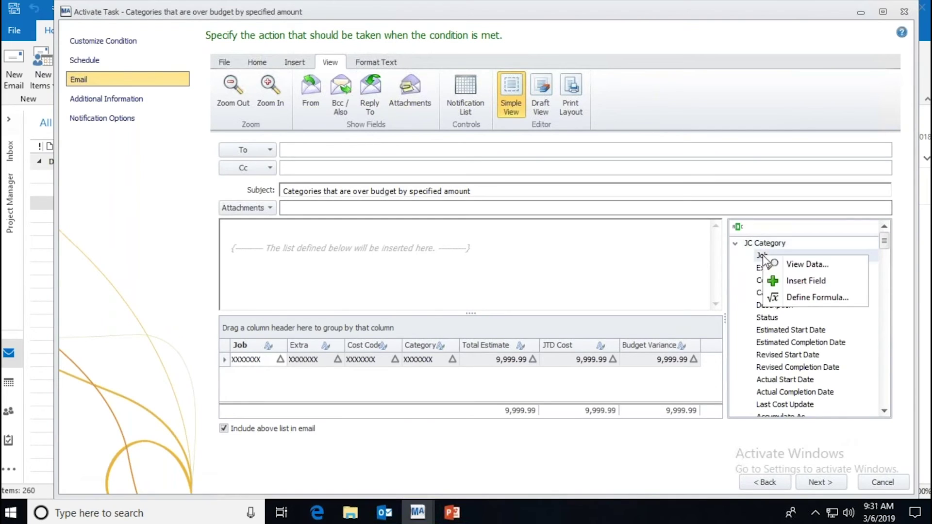
left_click(807, 266)
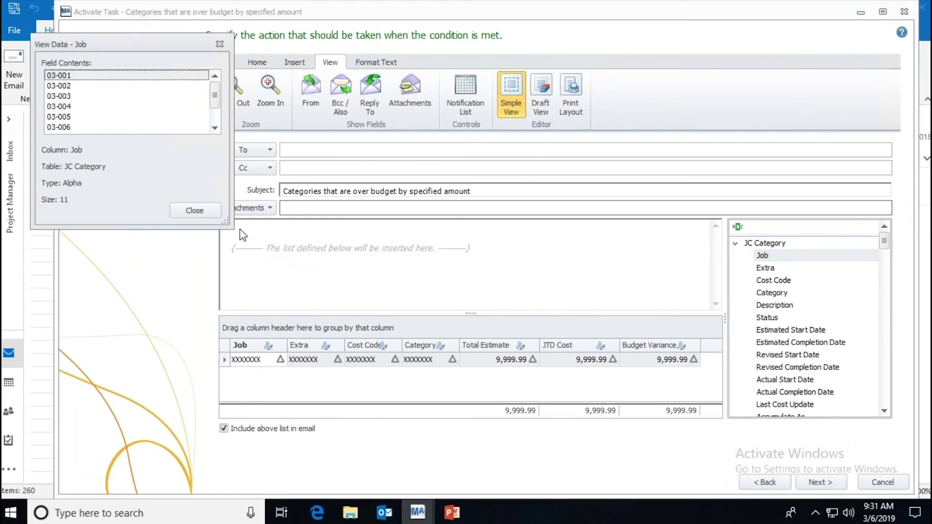
left_click(206, 213)
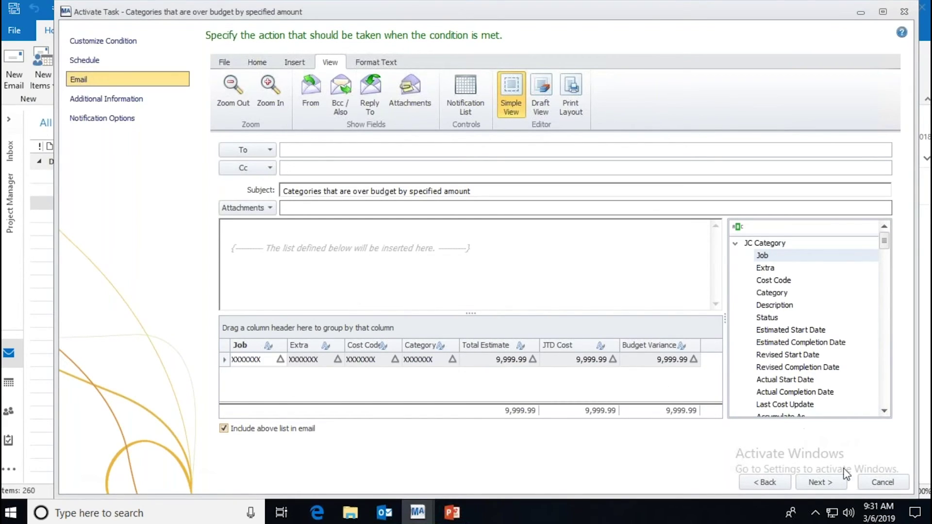
left_click(880, 483)
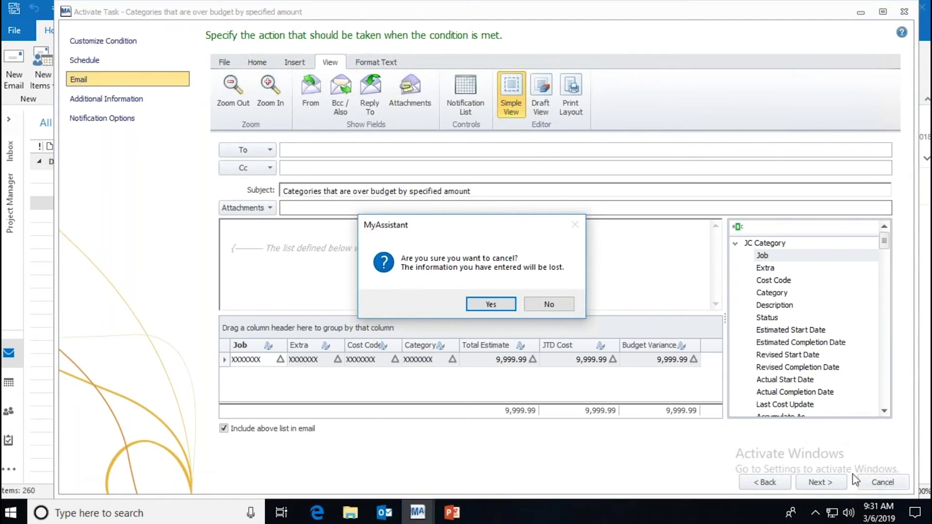
left_click(548, 304)
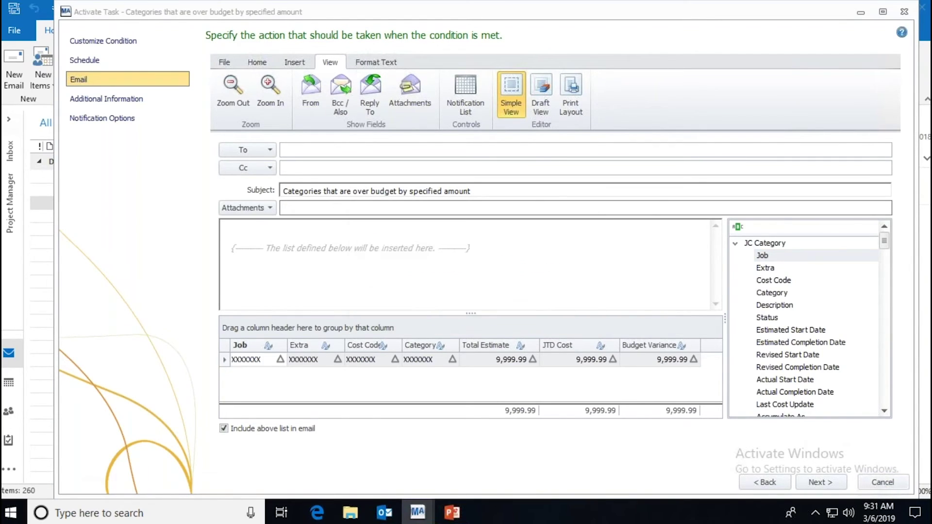
Step: Finish activating the task without running it, then run it to list 93 over-budget categories
left_click(826, 483)
left_click(826, 482)
left_click(820, 482)
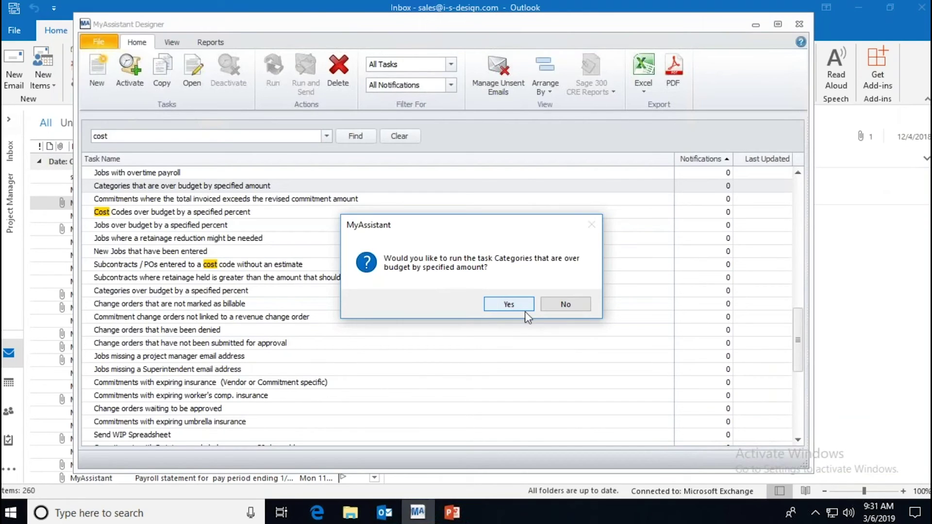
left_click(584, 304)
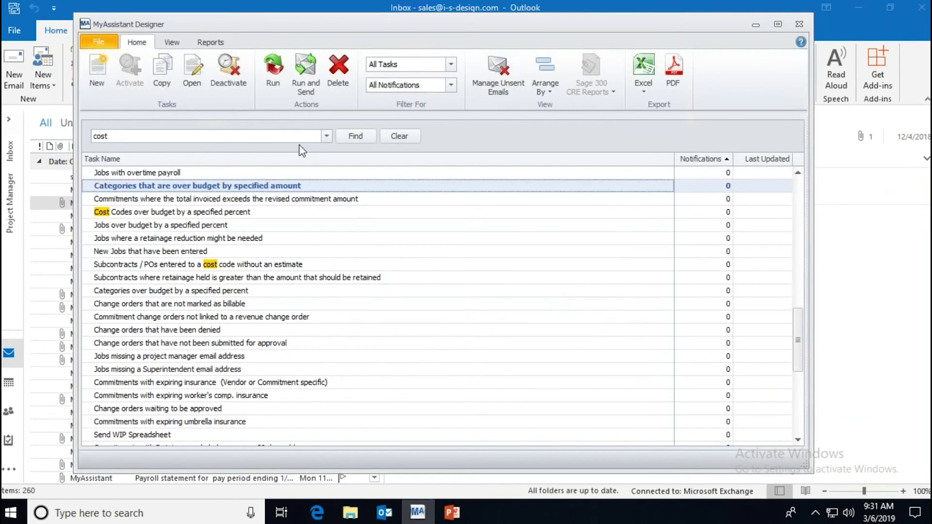
left_click(274, 71)
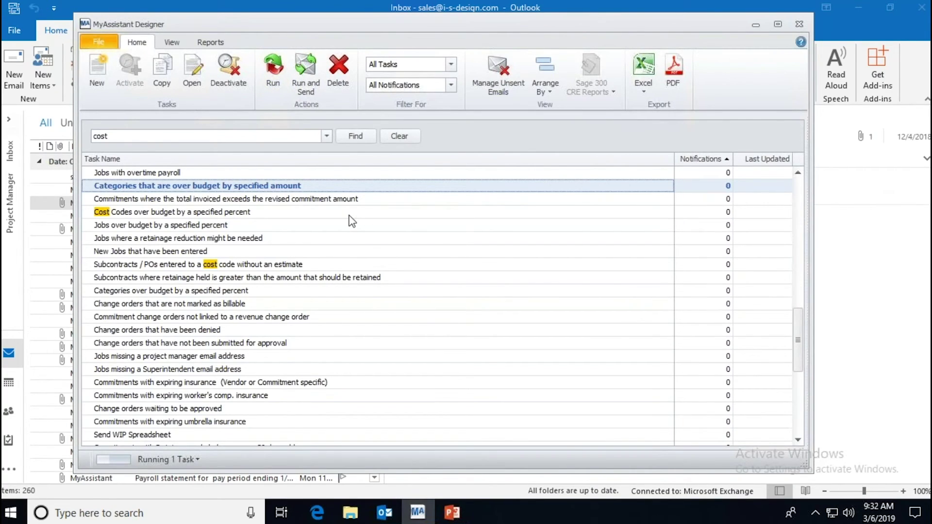
left_click(575, 309)
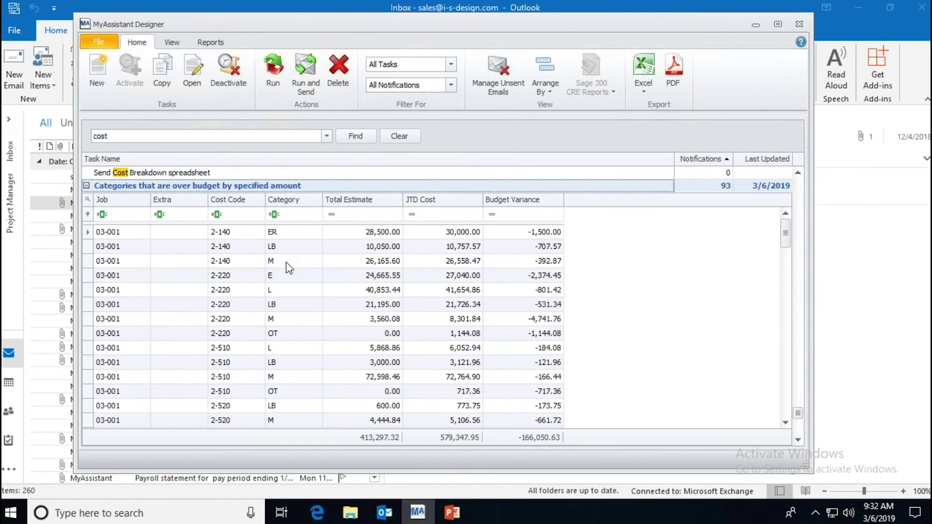
right_click(218, 185)
left_click(258, 258)
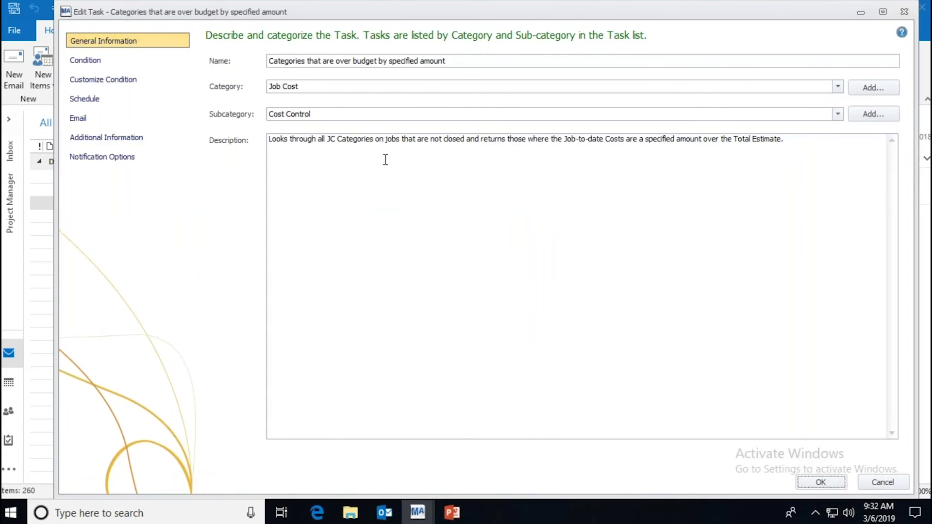
left_click(165, 120)
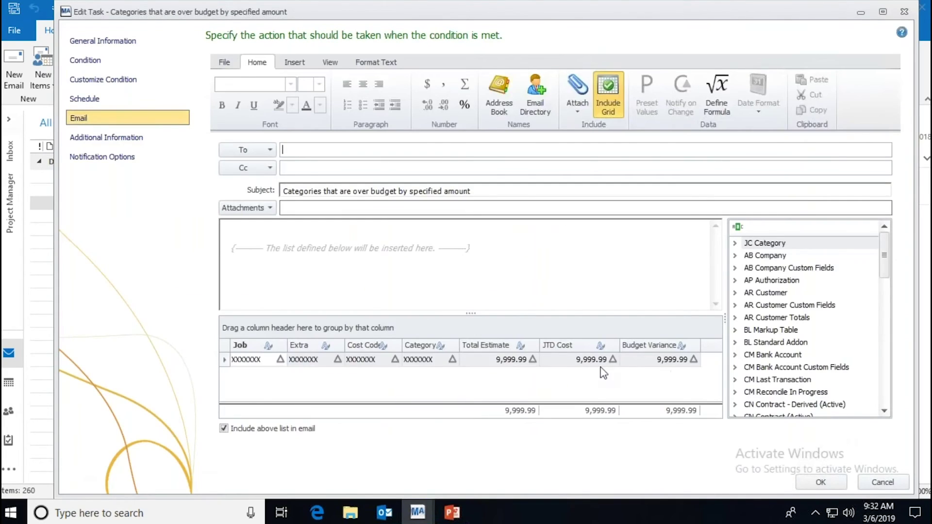
left_click(735, 243)
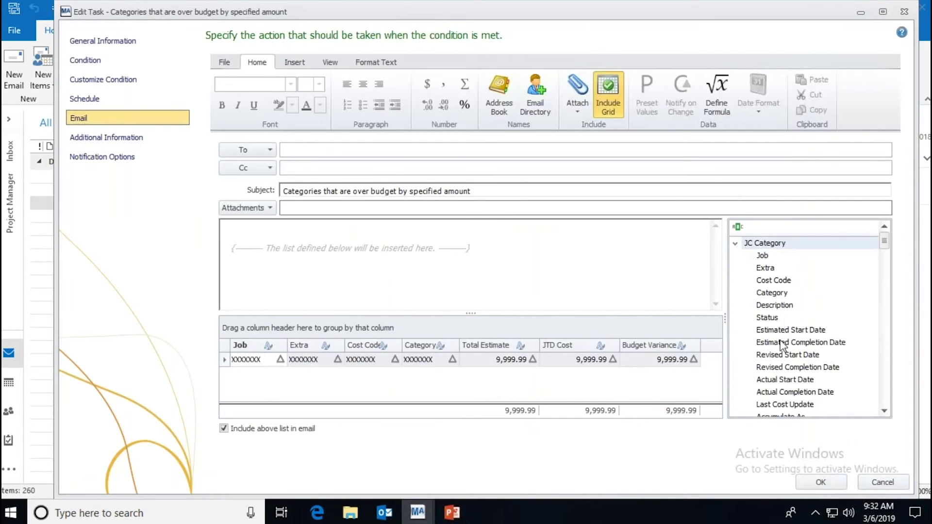
right_click(767, 319)
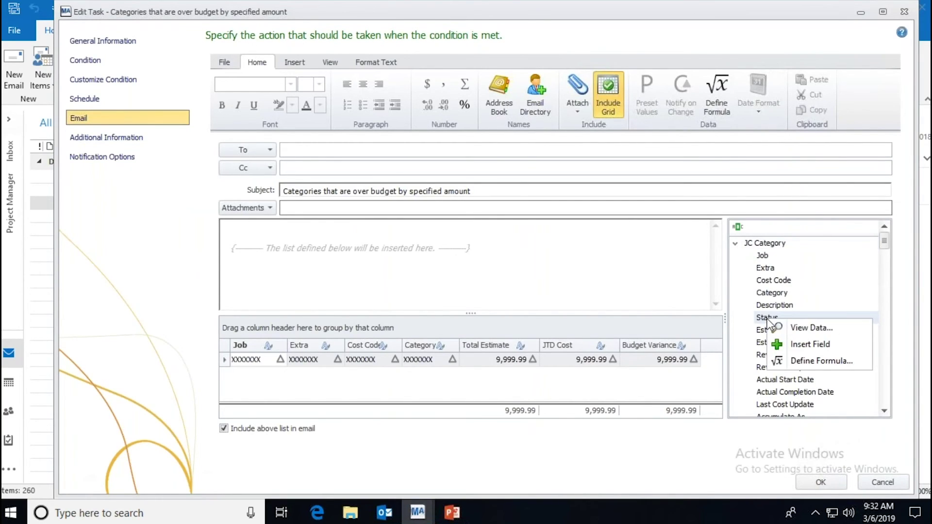
left_click(796, 328)
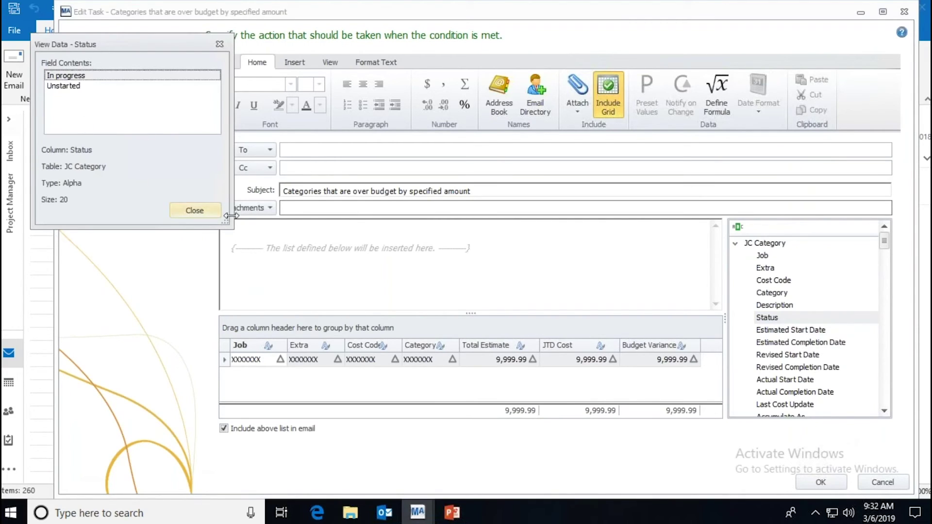
left_click(214, 213)
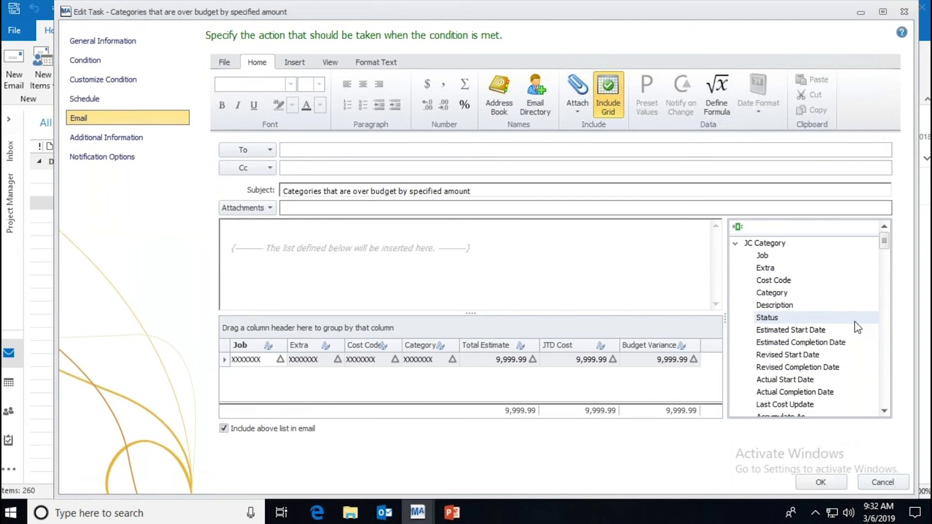
left_click(821, 482)
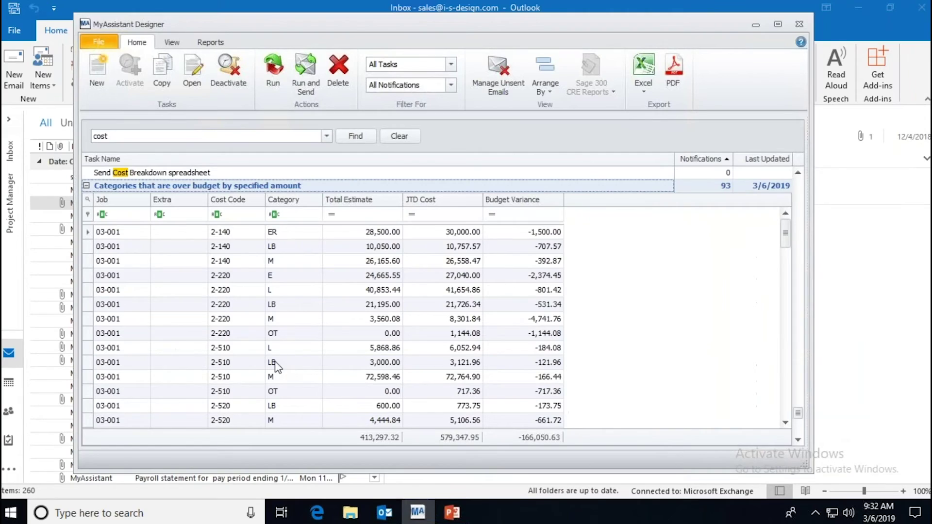